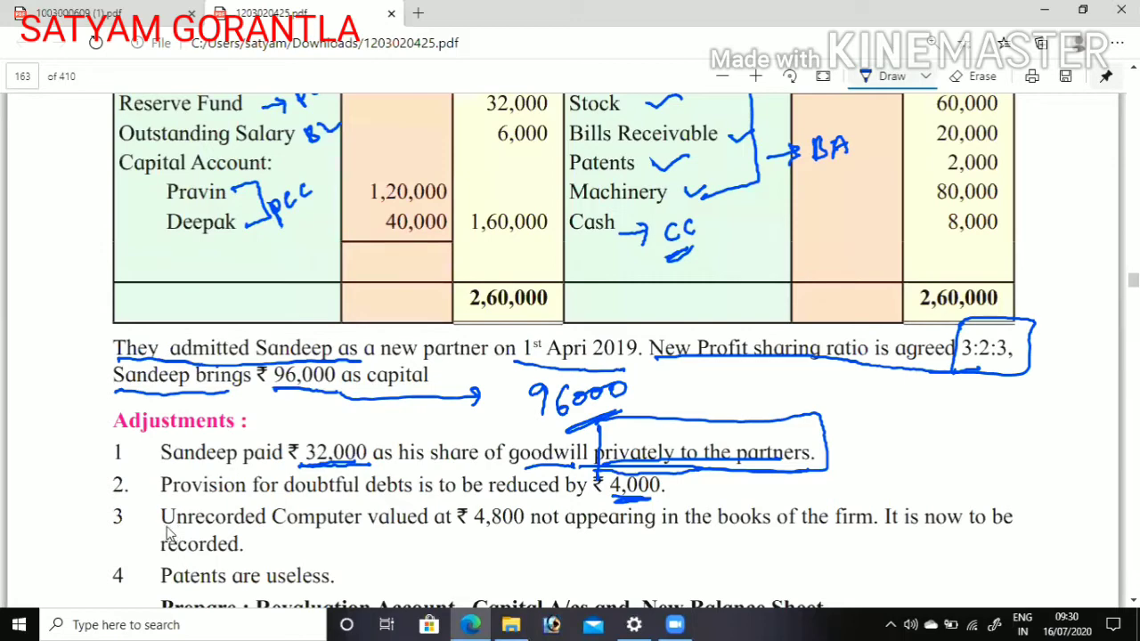
Underline the unrecorded computer and useless patents adjustments in pen, and cross Patents on the assets side of the balance sheet
{"action": "left_click_drag", "start_coordinate": [162, 520], "coordinate": [519, 525]}
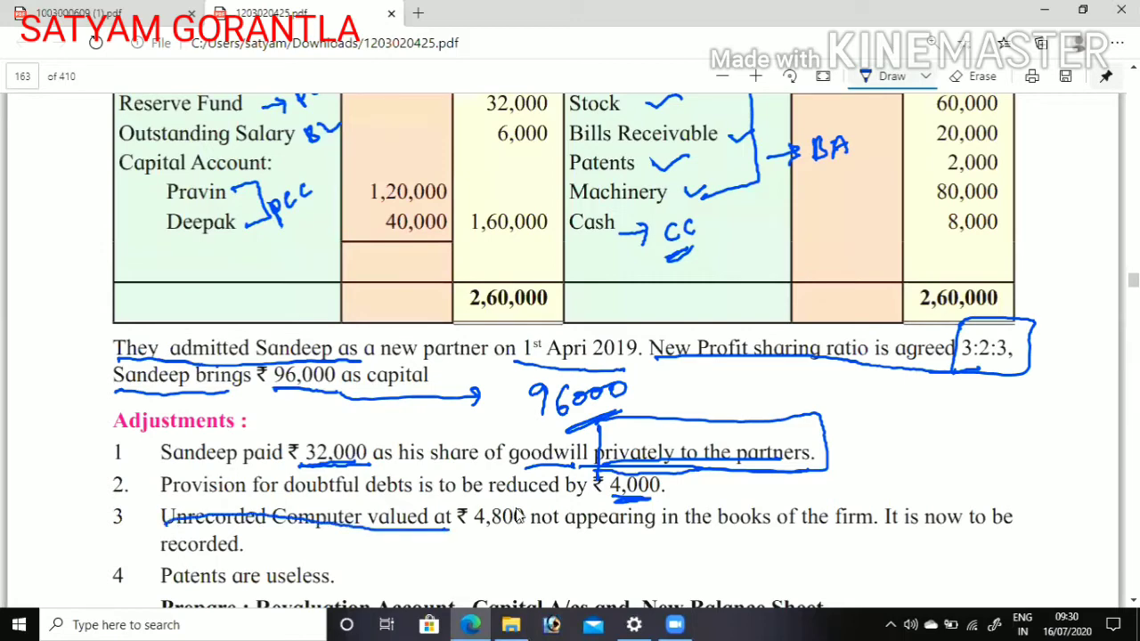
{"action": "scroll", "coordinate": [580, 550], "scroll_direction": "down", "scroll_amount": 2}
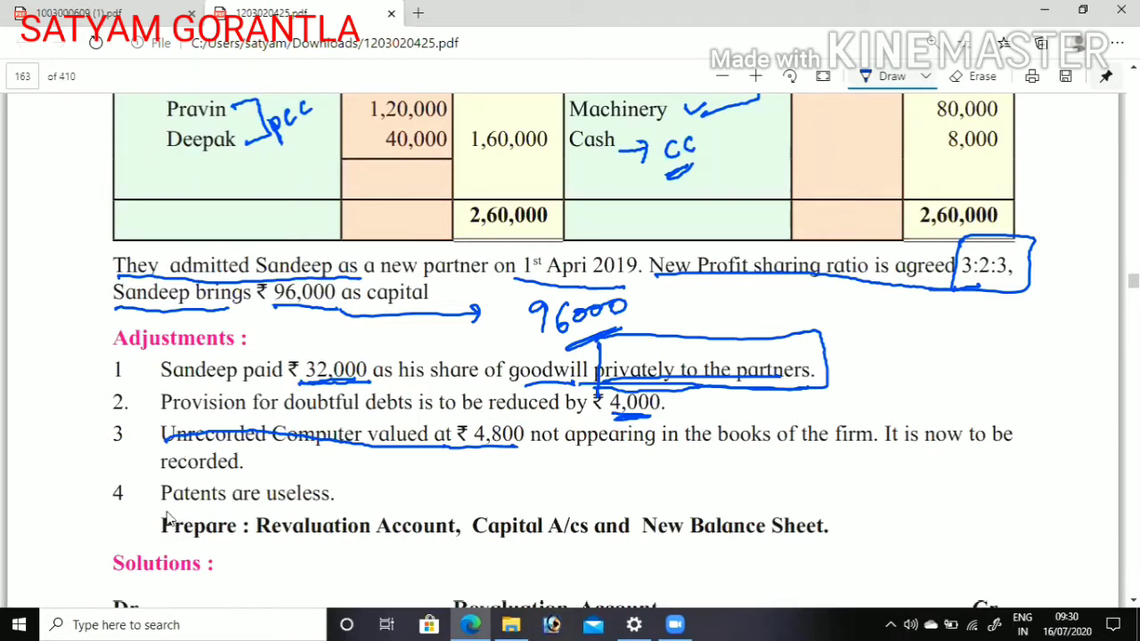
{"action": "left_click_drag", "start_coordinate": [160, 507], "coordinate": [327, 500]}
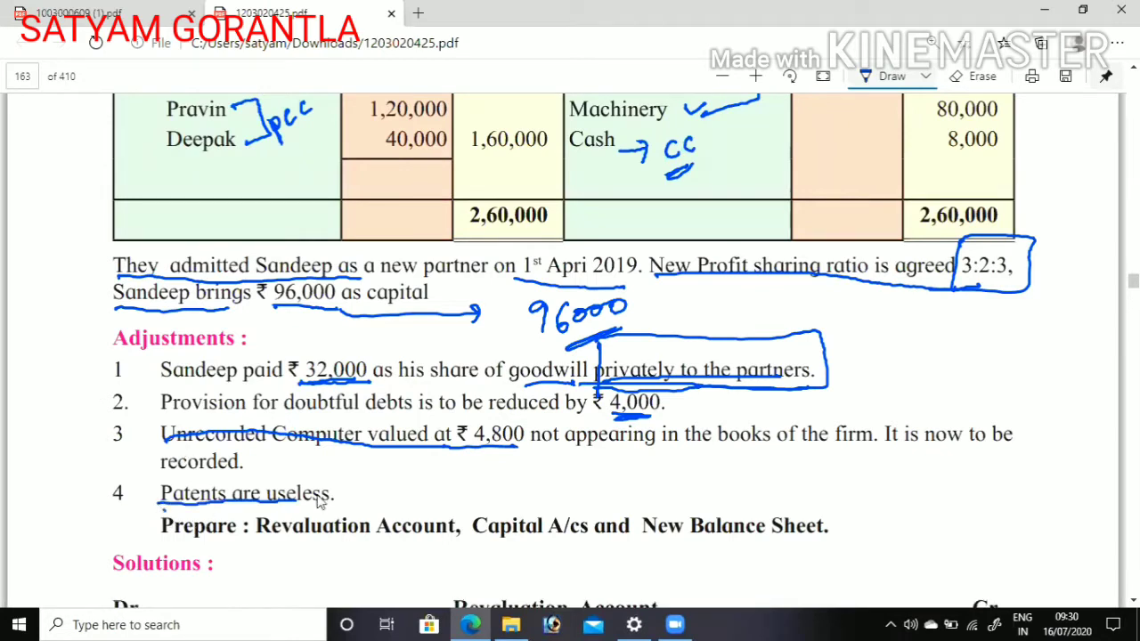
{"action": "scroll", "coordinate": [630, 105], "scroll_direction": "up", "scroll_amount": 2}
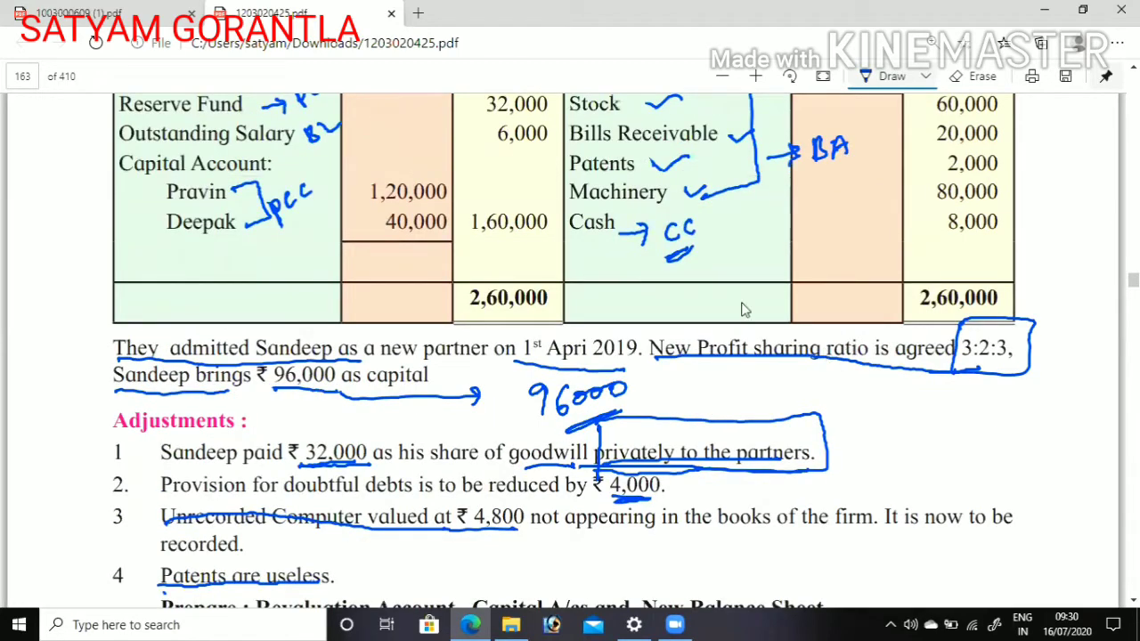
{"action": "mouse_move", "coordinate": [674, 193]}
{"action": "left_mouse_down"}
{"action": "mouse_move", "coordinate": [699, 153]}
{"action": "mouse_move", "coordinate": [713, 178]}
{"action": "left_mouse_up"}
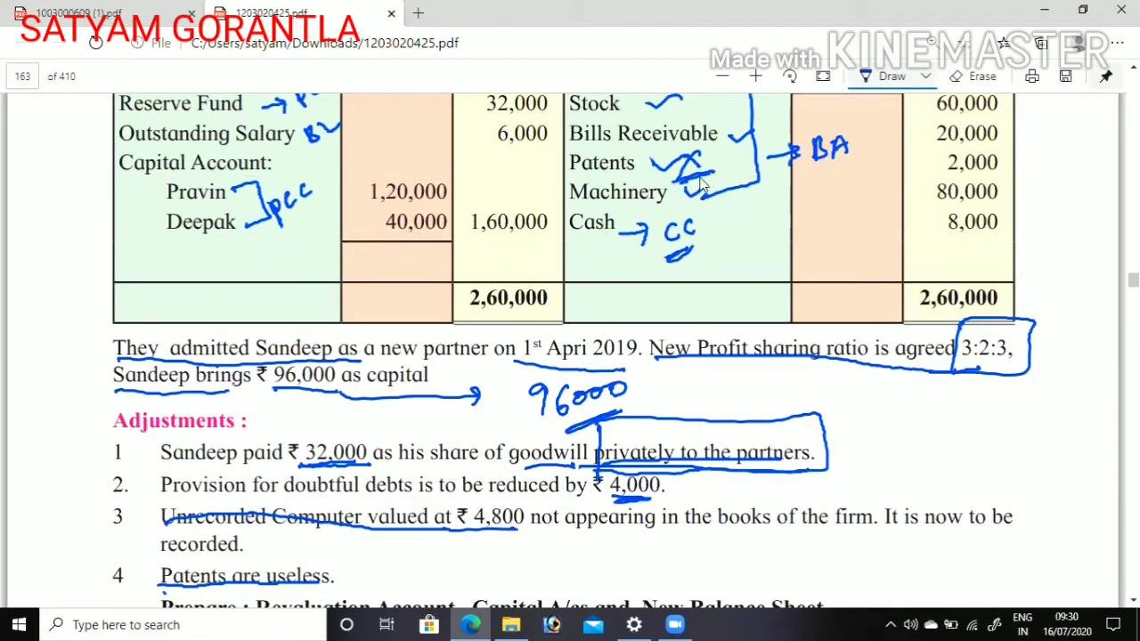
{"action": "scroll", "coordinate": [799, 153], "scroll_direction": "down", "scroll_amount": 6}
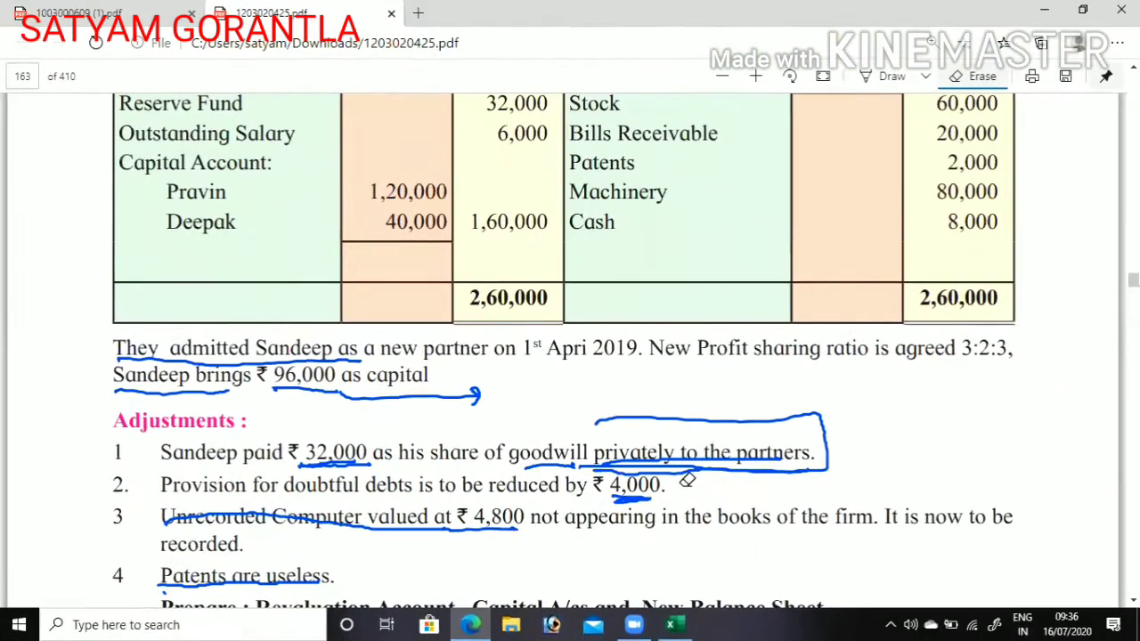
Erase the remaining pen marks from the admission text and the adjustments, and reactivate the drawing pen
{"action": "mouse_move", "coordinate": [687, 481]}
{"action": "left_mouse_down"}
{"action": "mouse_move", "coordinate": [540, 446]}
{"action": "mouse_move", "coordinate": [378, 514]}
{"action": "mouse_move", "coordinate": [110, 569]}
{"action": "mouse_move", "coordinate": [376, 402]}
{"action": "mouse_move", "coordinate": [334, 463]}
{"action": "mouse_move", "coordinate": [67, 404]}
{"action": "left_mouse_up"}
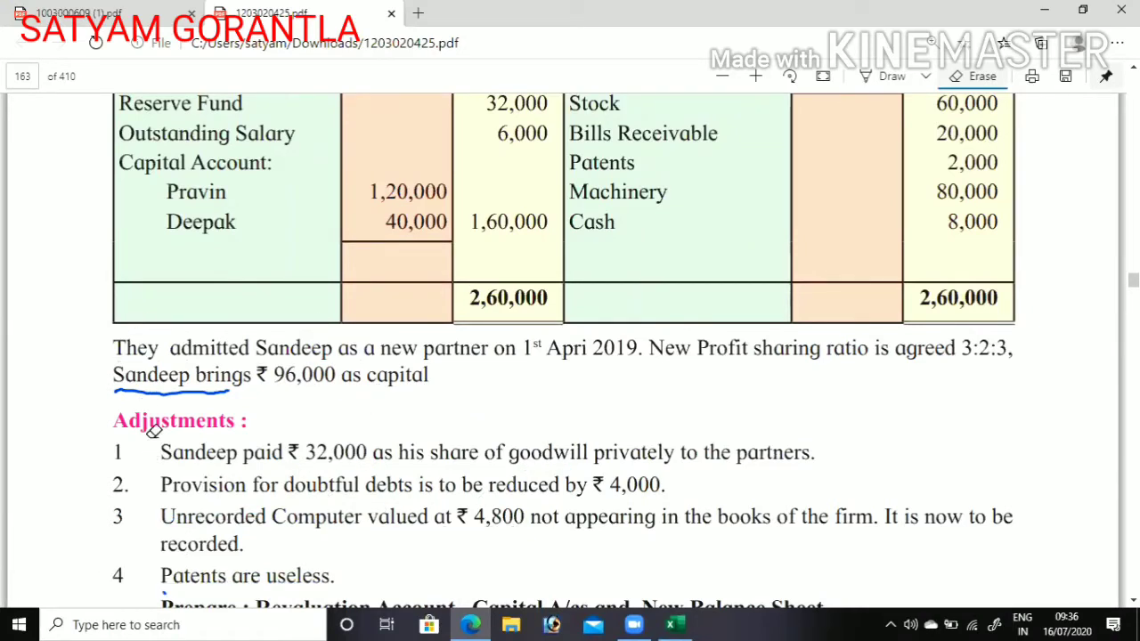
{"action": "left_click_drag", "start_coordinate": [155, 432], "coordinate": [169, 391]}
{"action": "left_click", "coordinate": [888, 76]}
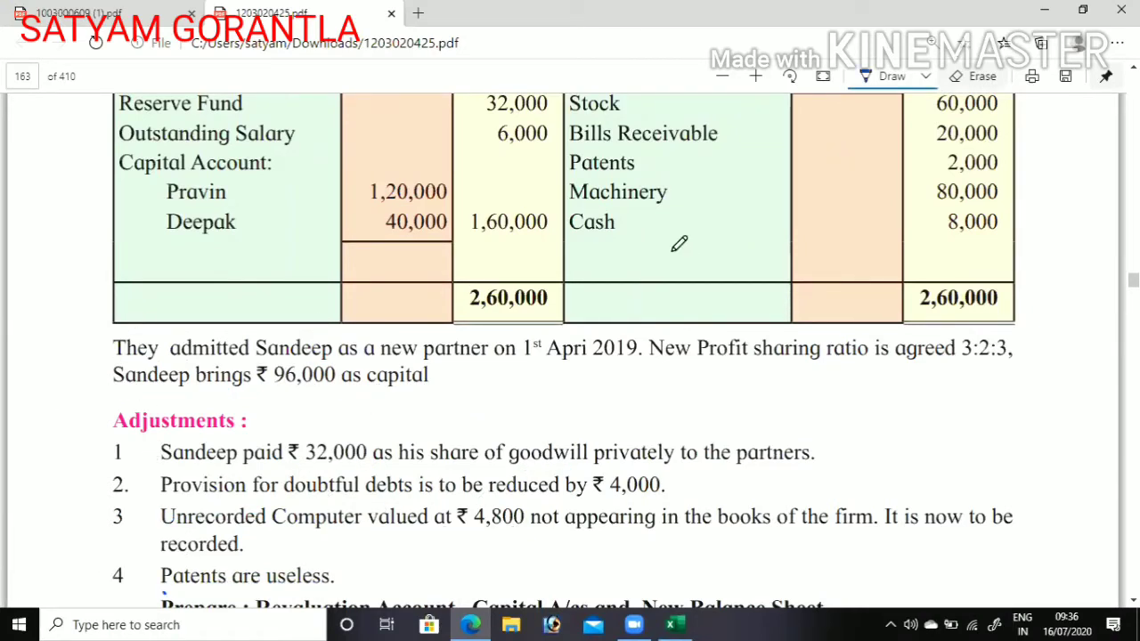
Review the problem's opening balance sheet, switch to the Excel workbook Book1 and open its balance sheet worksheet
{"action": "scroll", "coordinate": [678, 242], "scroll_direction": "up", "scroll_amount": 3}
{"action": "scroll", "coordinate": [679, 243], "scroll_direction": "up", "scroll_amount": 1}
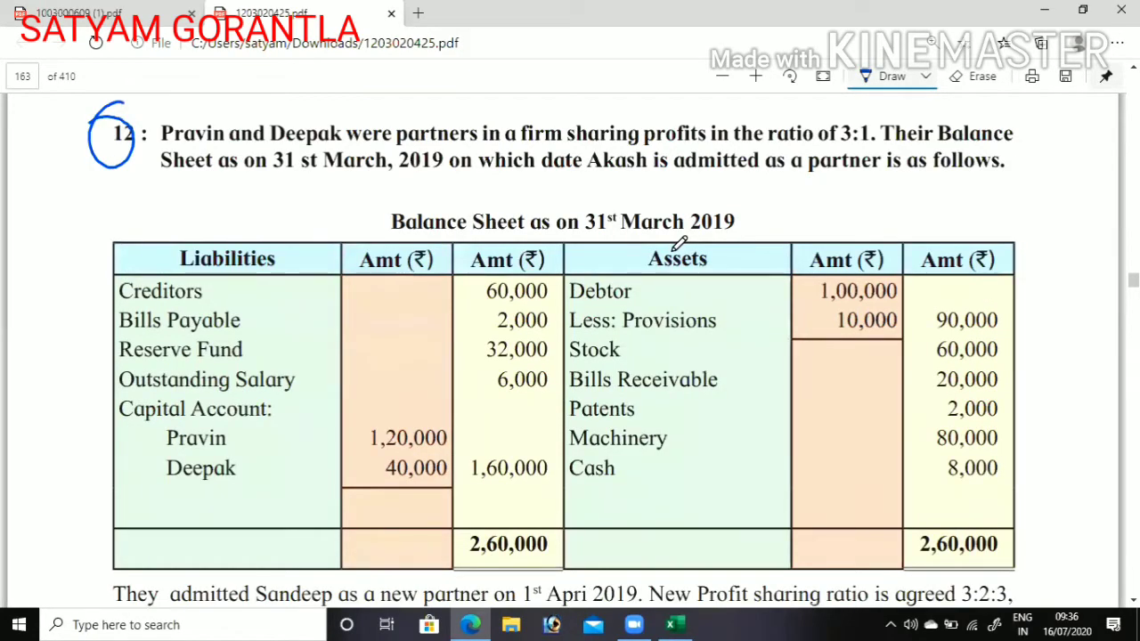
{"action": "key", "text": "alt+Tab"}
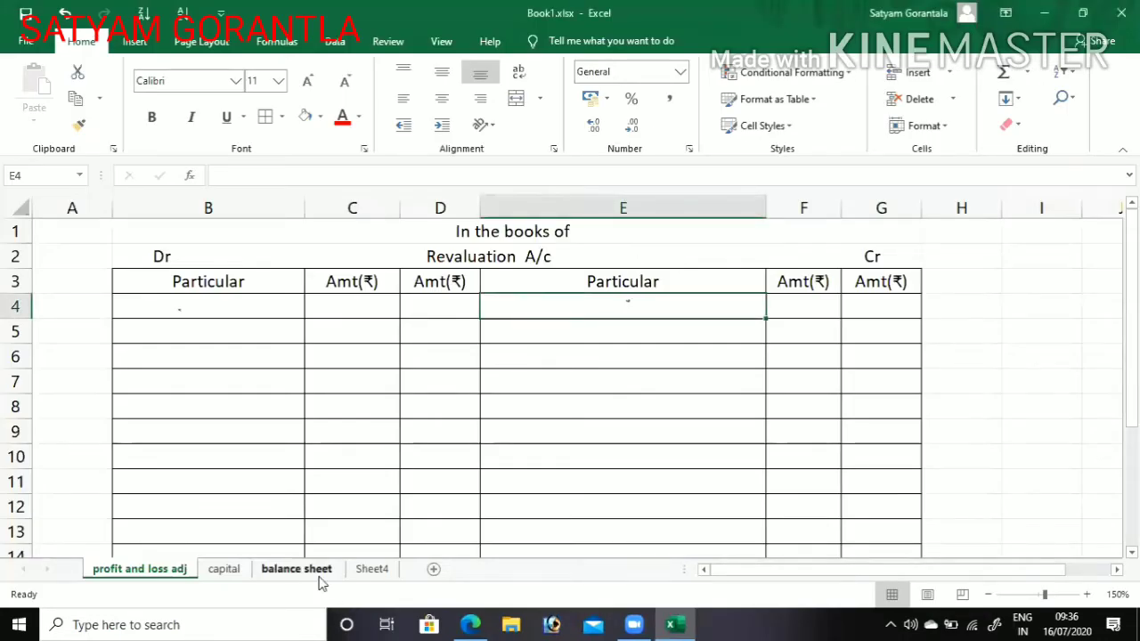
{"action": "key", "text": "alt+Tab"}
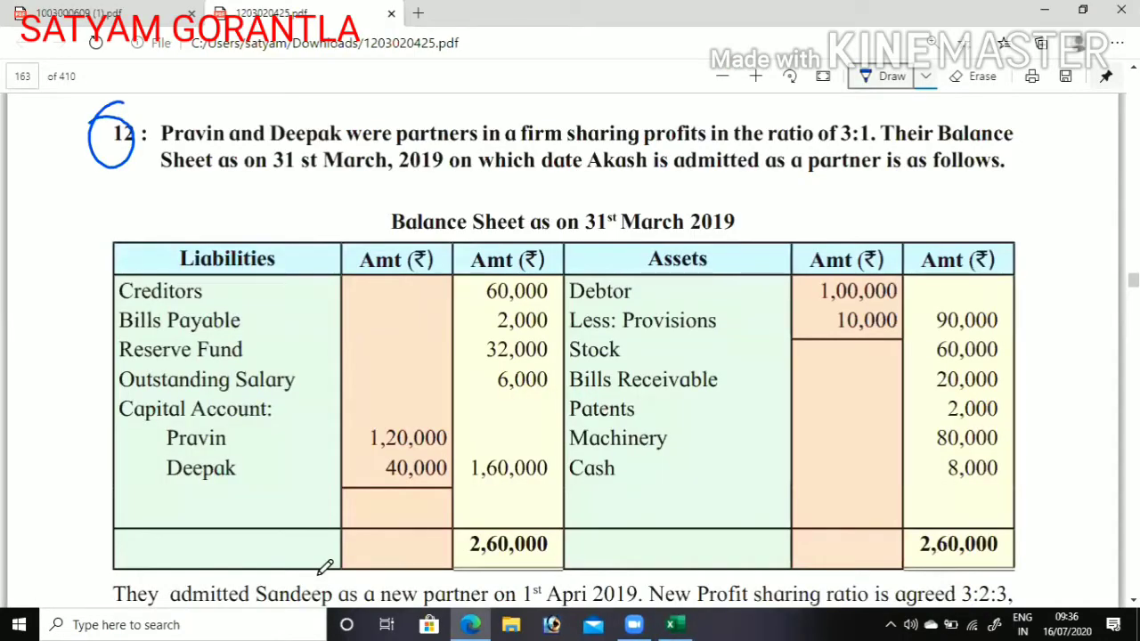
{"action": "key", "text": "alt+Tab"}
Enter the liability "Credtors" in cell B9 of the balance sheet with 60000 in D9
{"action": "key", "text": "Left"}
{"action": "key", "text": "Left"}
{"action": "key", "text": "Left"}
{"action": "key", "text": "Left"}
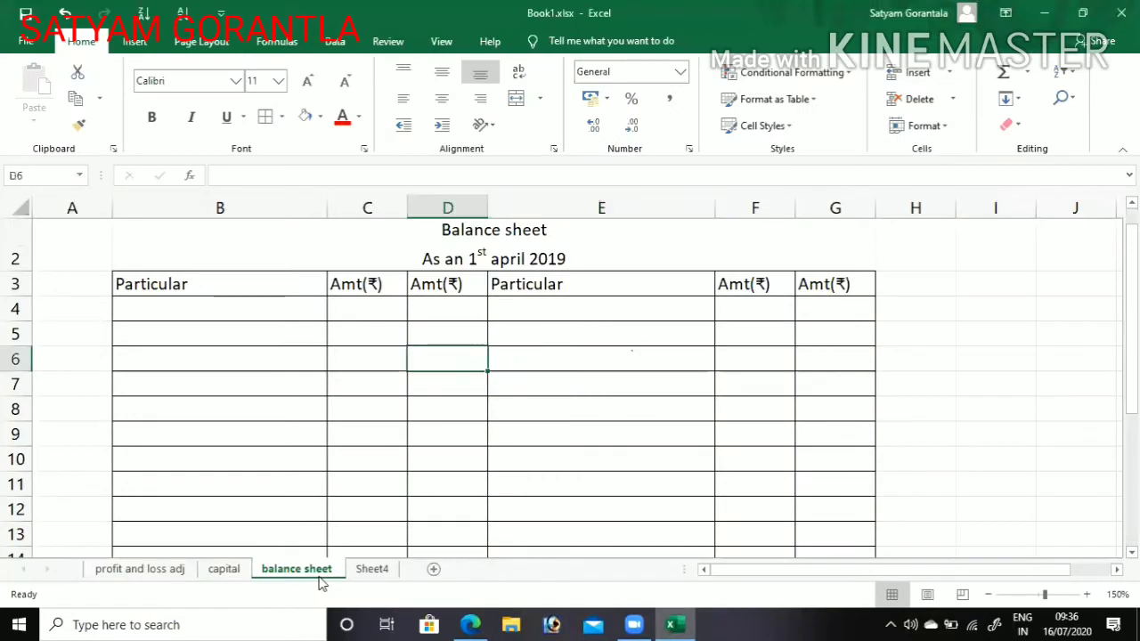
{"action": "key", "text": "Right"}
{"action": "key", "text": "Down"}
{"action": "key", "text": "Down"}
{"action": "key", "text": "Down"}
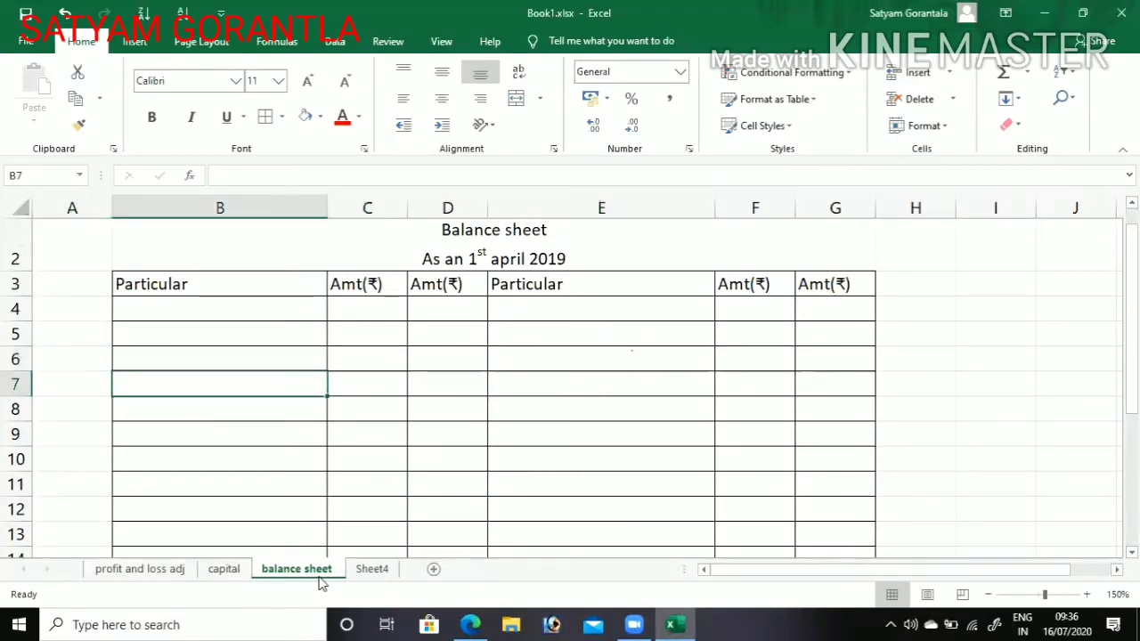
{"action": "type", "text": "Credo"}
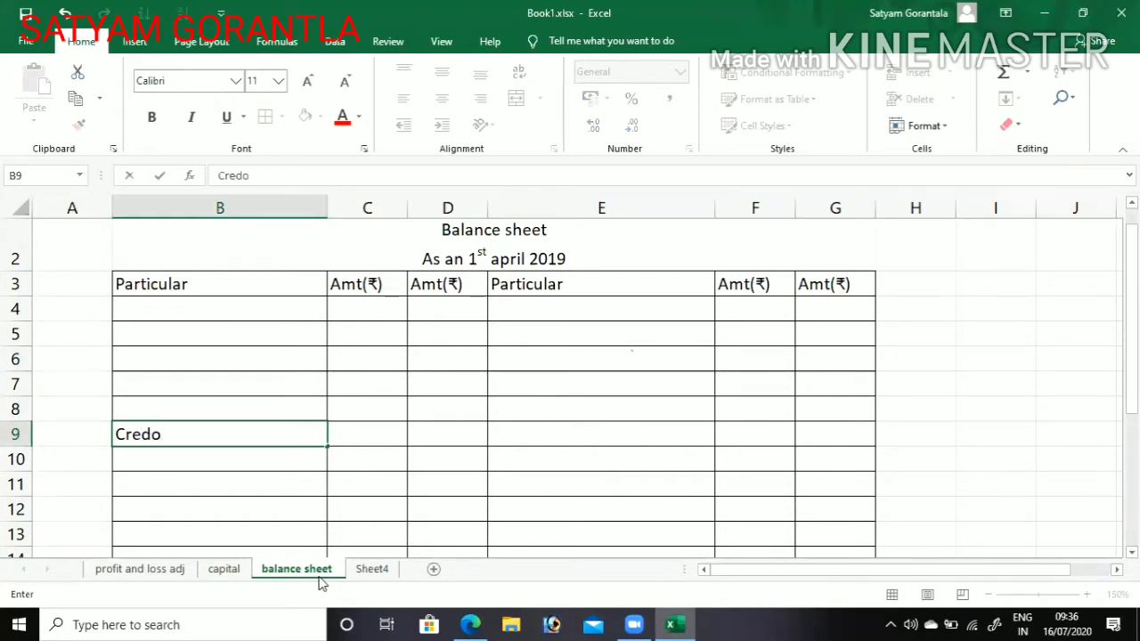
{"action": "type", "text": "tr"}
{"action": "key", "text": "BackSpace"}
{"action": "key", "text": "BackSpace"}
{"action": "key", "text": "BackSpace"}
{"action": "key", "text": "alt+Tab"}
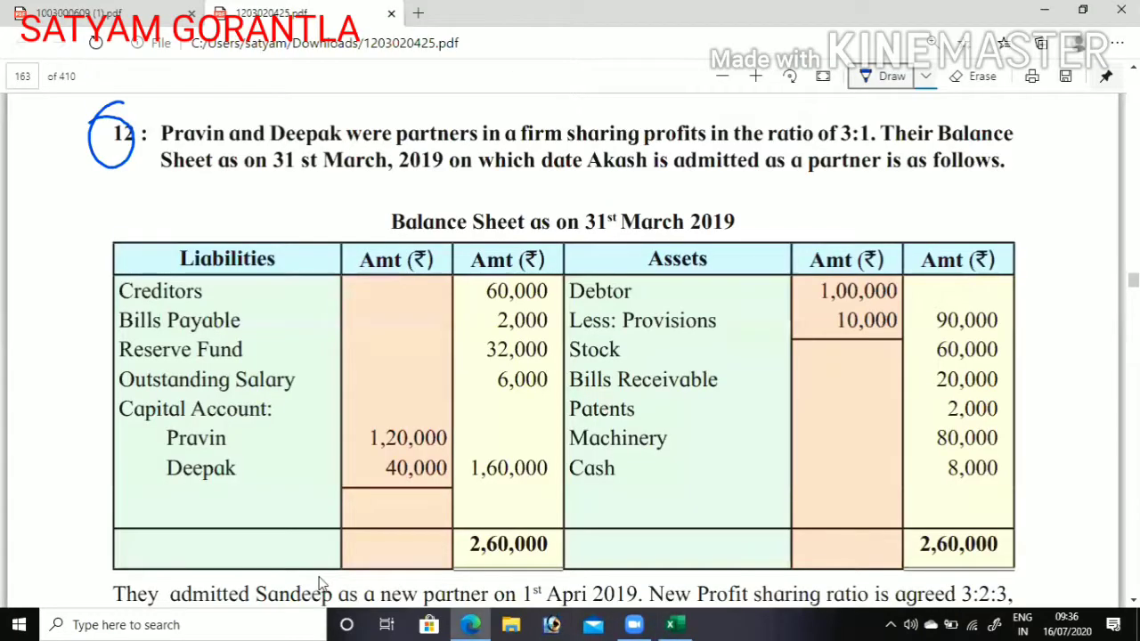
{"action": "key", "text": "alt+Tab"}
{"action": "type", "text": "t"}
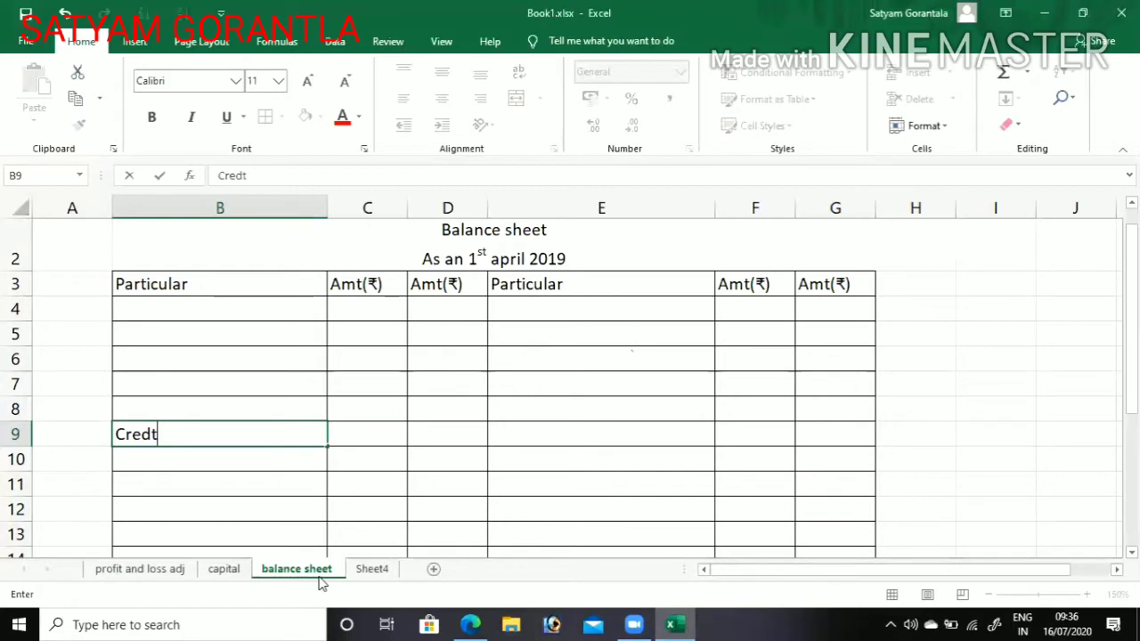
{"action": "type", "text": "ors"}
{"action": "key", "text": "Tab"}
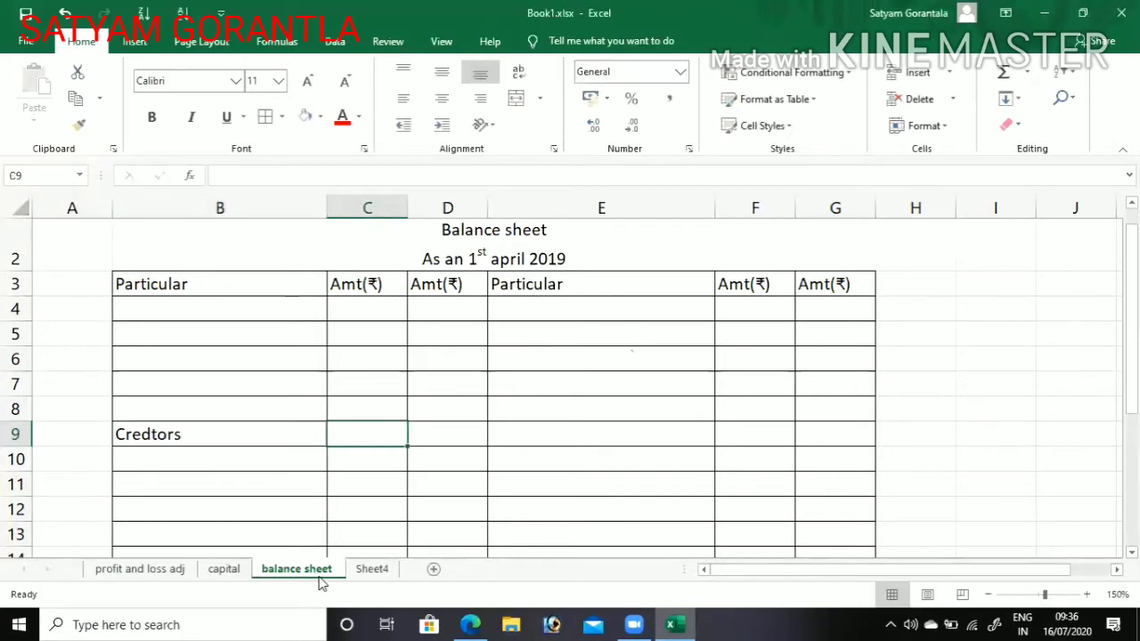
{"action": "key", "text": "Tab"}
{"action": "type", "text": "60000"}
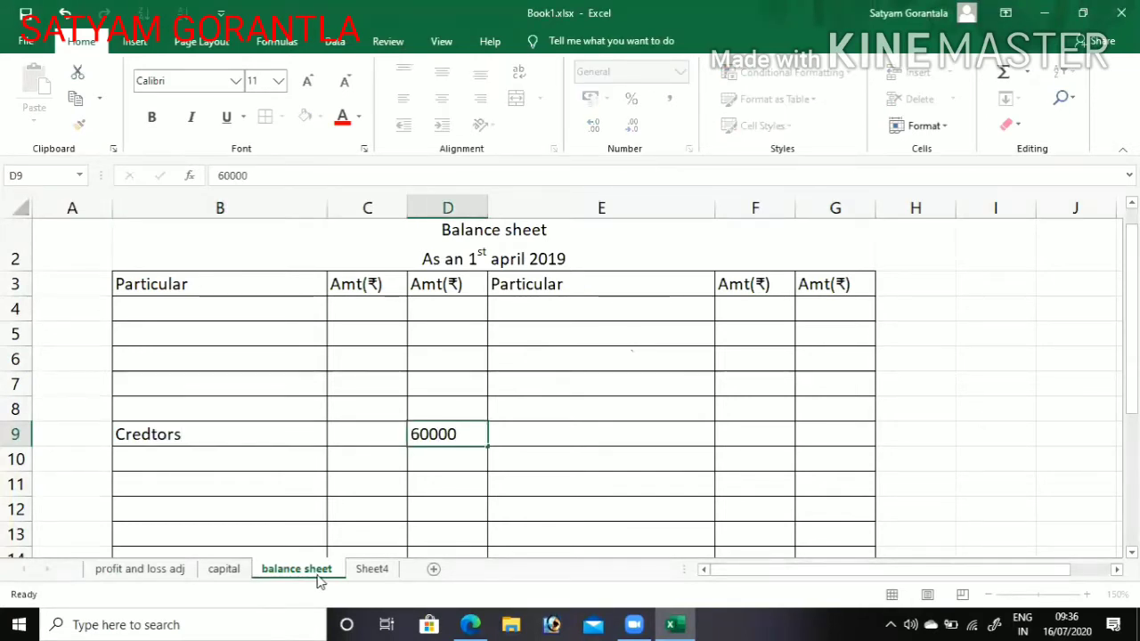
{"action": "key", "text": "Return"}
Enter the liability "Bills Payable" in cell B10 of the balance sheet with 2000 in D10
{"action": "key", "text": "alt+Tab"}
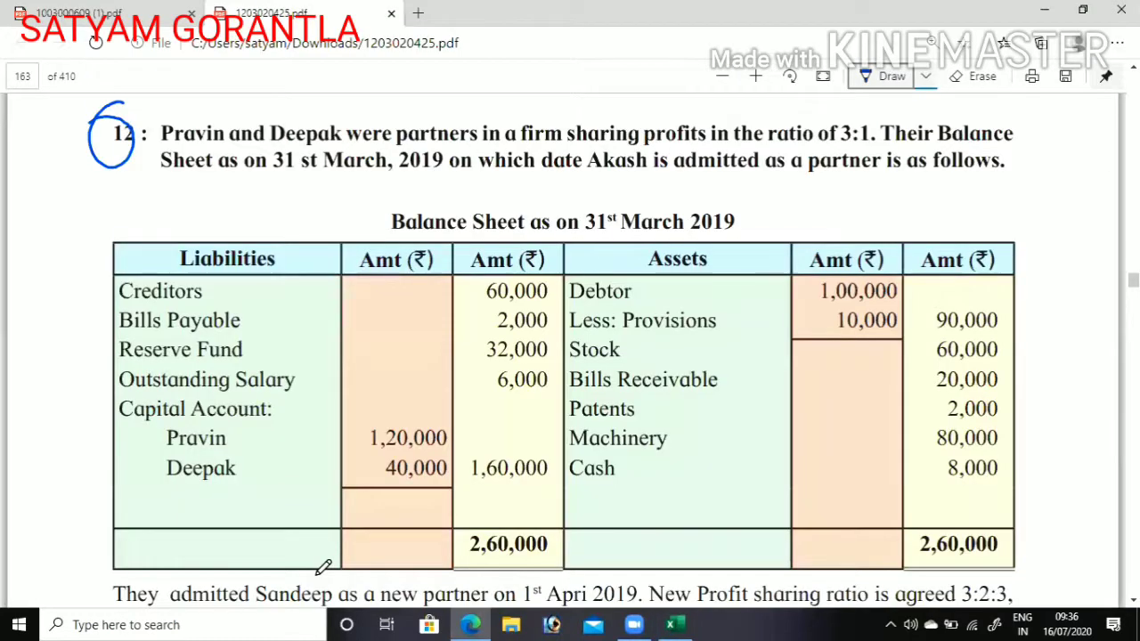
{"action": "key", "text": "alt+Tab"}
{"action": "key", "text": "Left"}
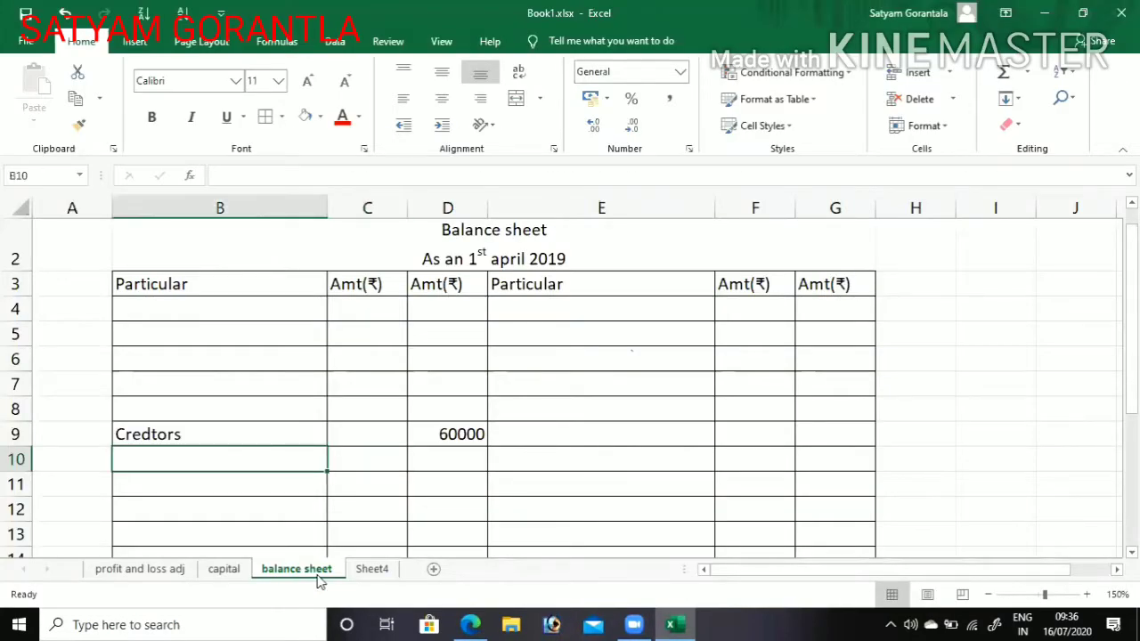
{"action": "key", "text": "Left"}
{"action": "key", "text": "Right"}
{"action": "type", "text": "Bills [p"}
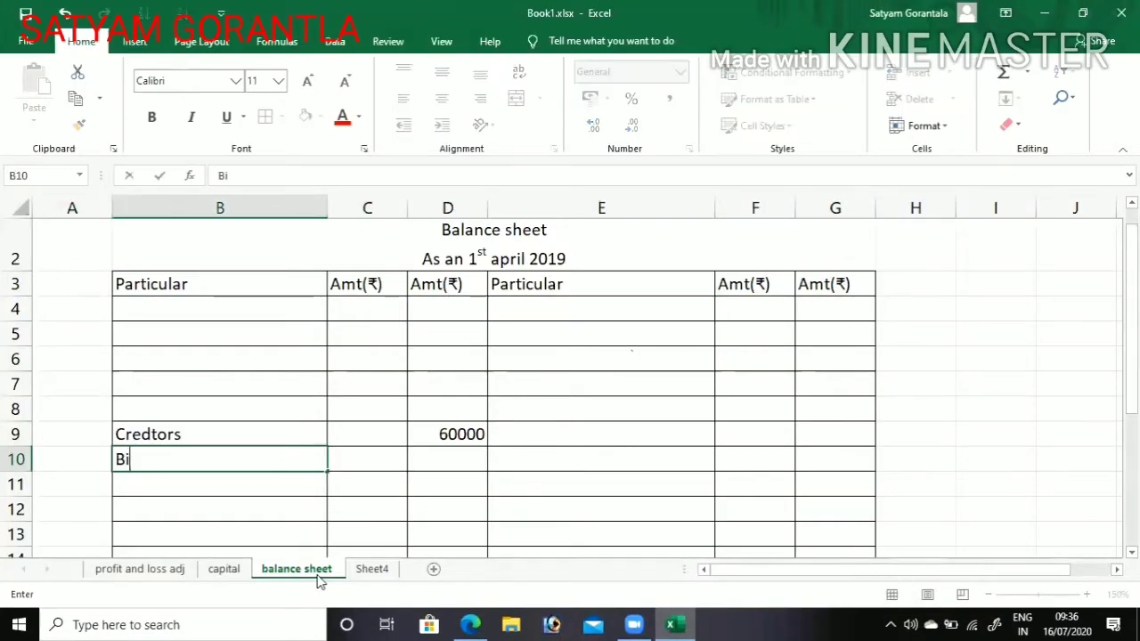
{"action": "key", "text": "BackSpace"}
{"action": "key", "text": "BackSpace"}
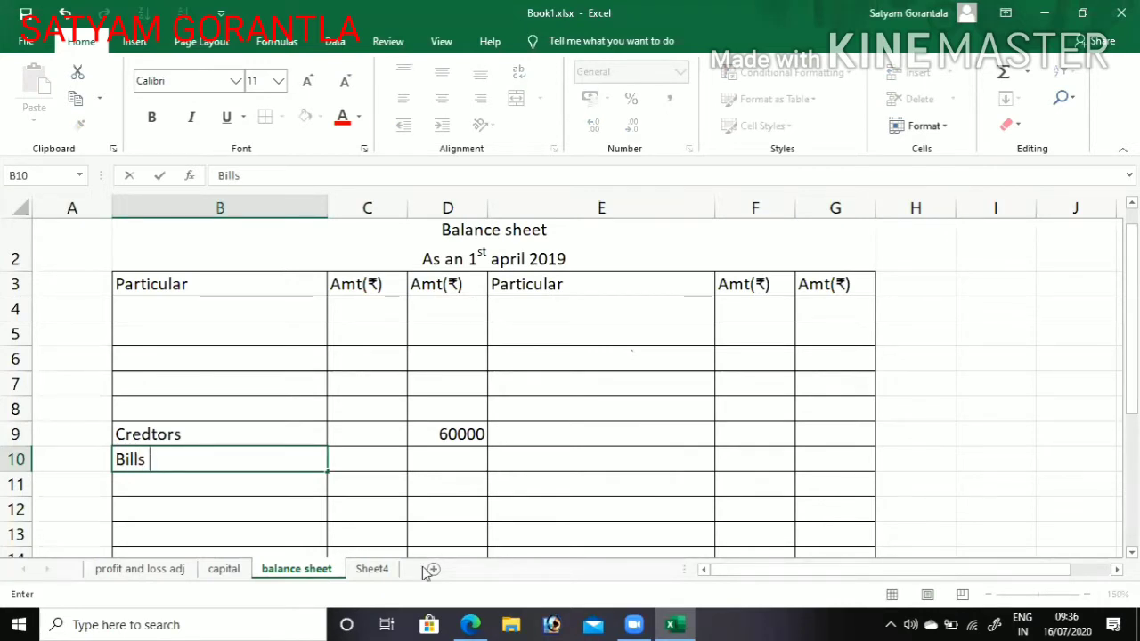
{"action": "type", "text": "Payable"}
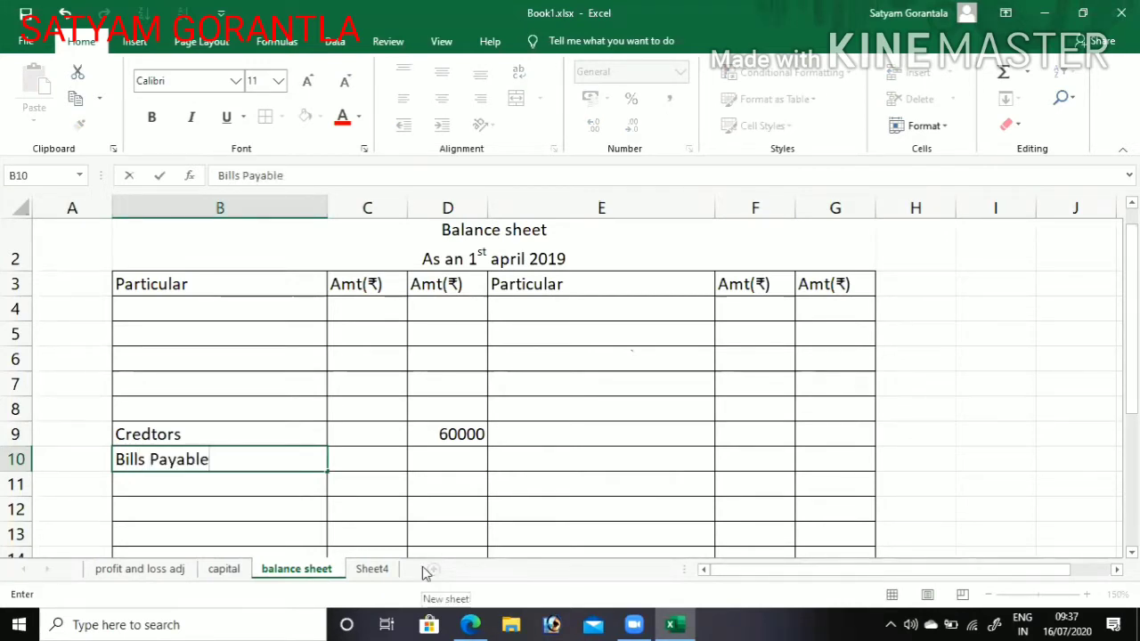
{"action": "key", "text": "Right"}
{"action": "key", "text": "Right"}
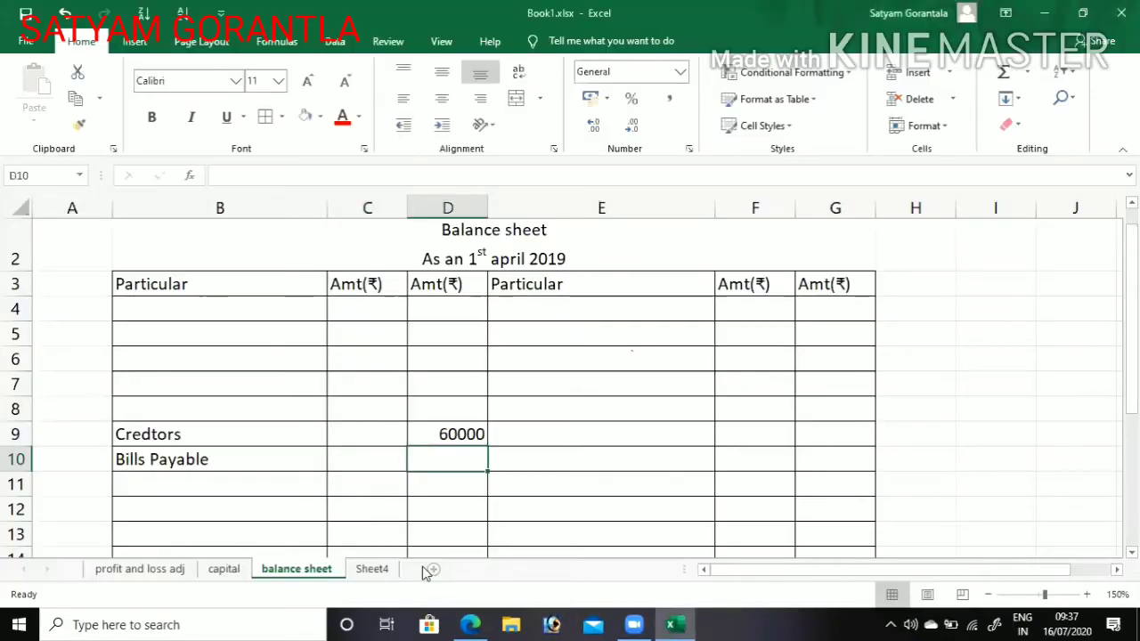
{"action": "type", "text": "2000"}
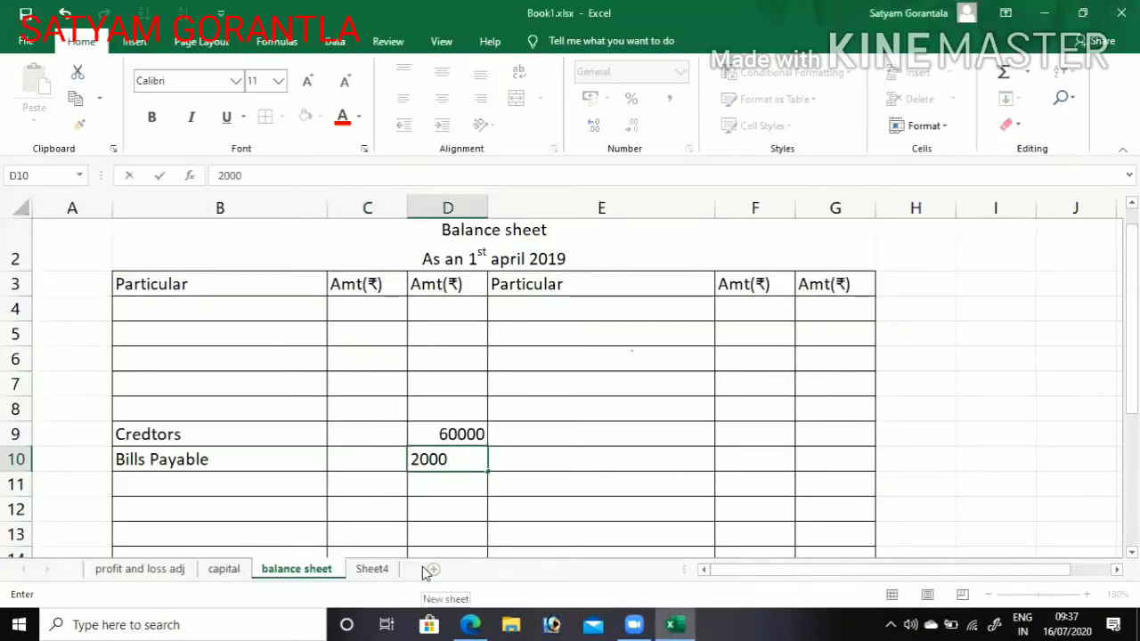
{"action": "key", "text": "Return"}
{"action": "key", "text": "Left"}
{"action": "key", "text": "Left"}
Enter "By Reserve Fund" in cell F4 on the credit side of the capital worksheet
{"action": "key", "text": "alt+Tab"}
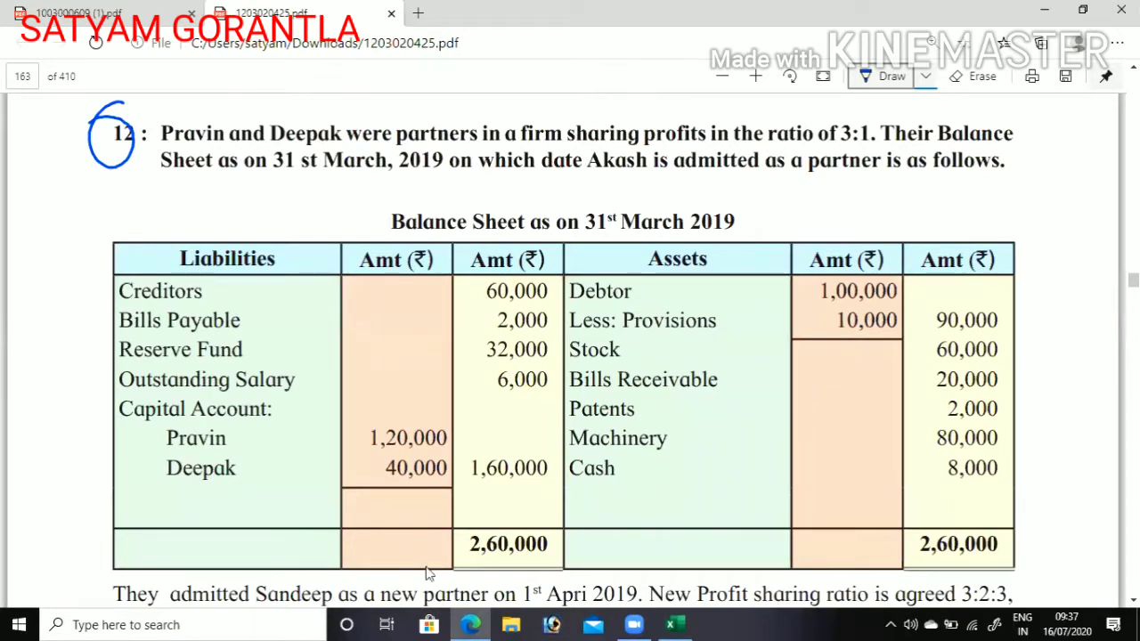
{"action": "key", "text": "alt+Tab"}
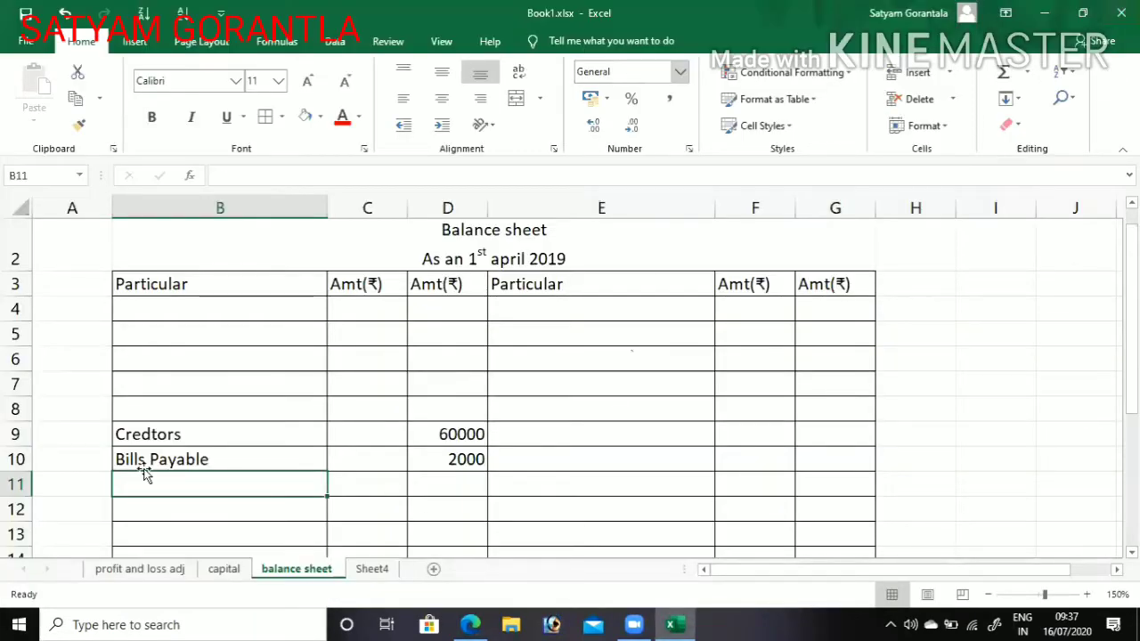
{"action": "left_click", "coordinate": [221, 568]}
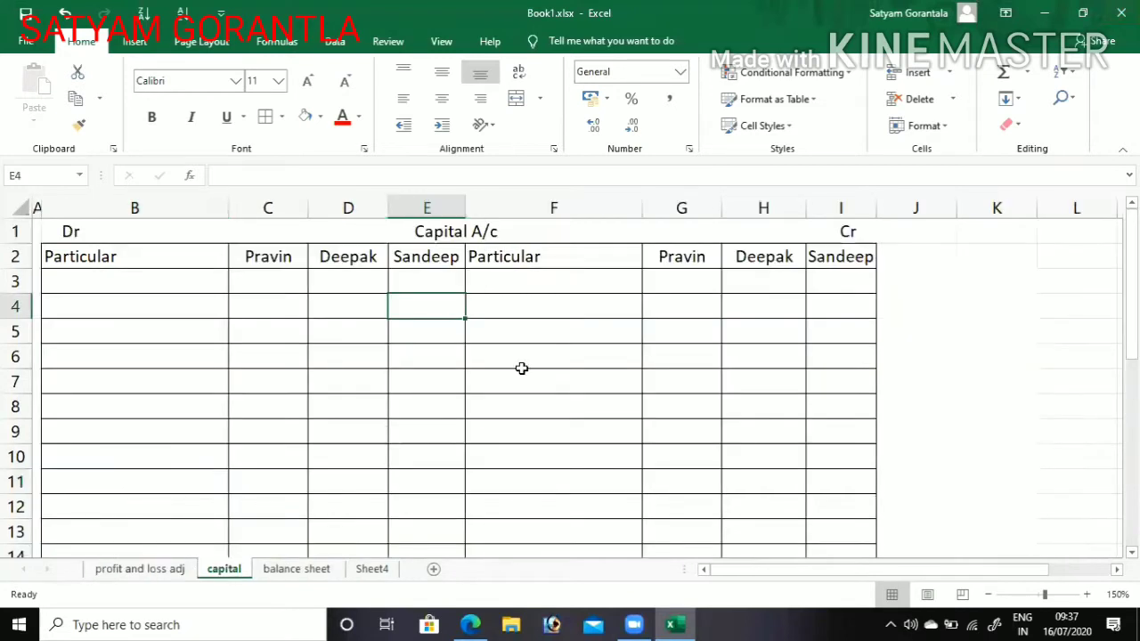
{"action": "left_click", "coordinate": [541, 304]}
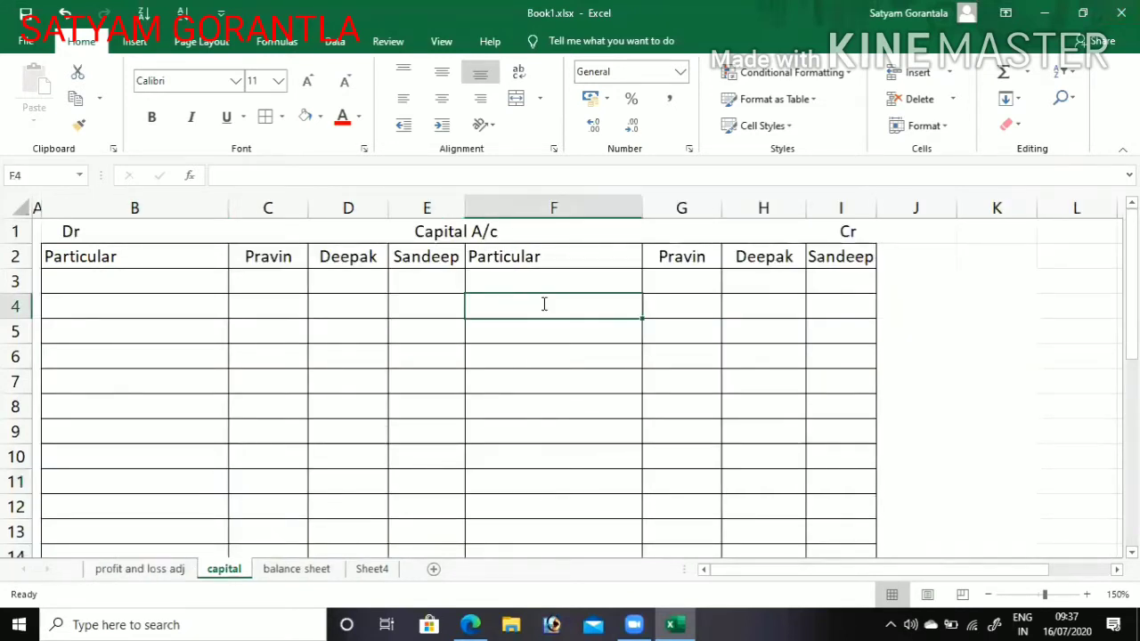
{"action": "type", "text": "By Res"}
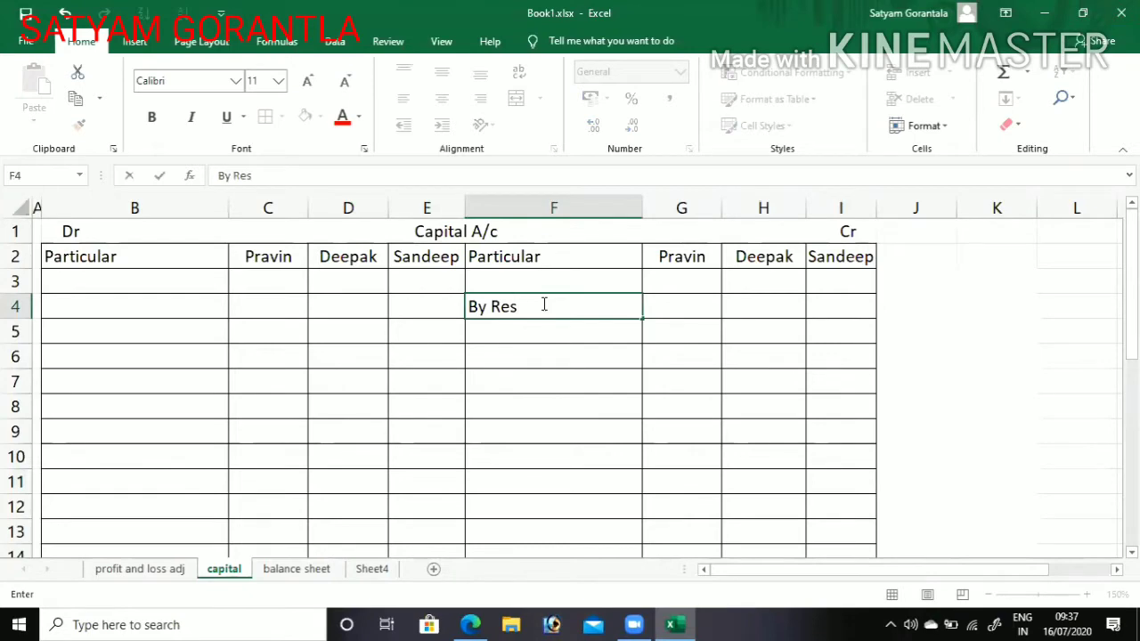
{"action": "key", "text": "alt+Tab"}
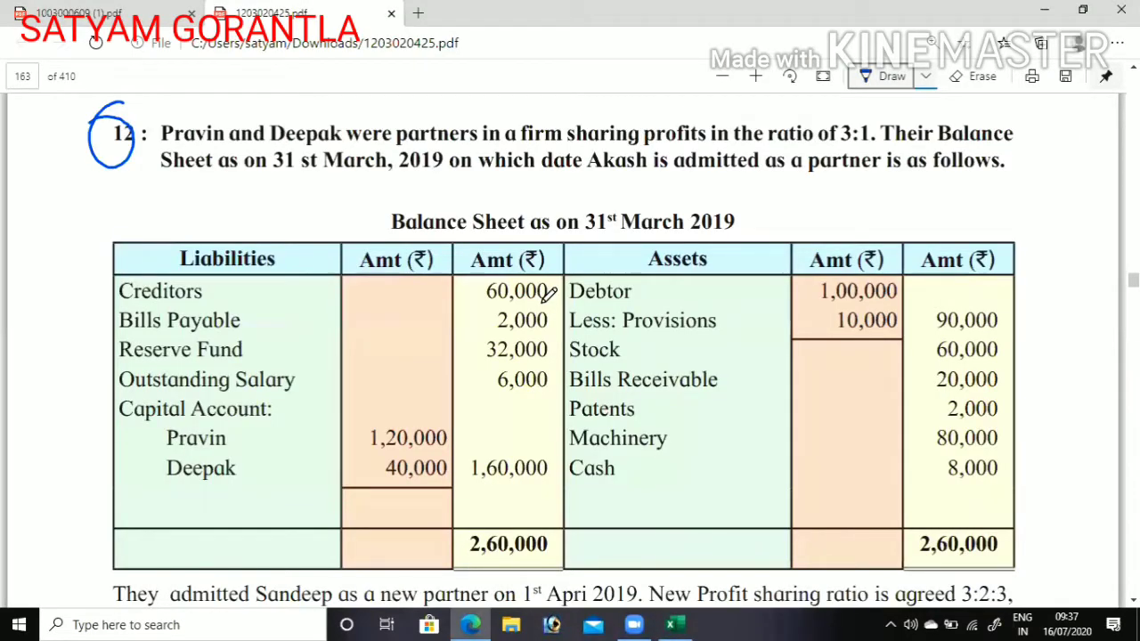
{"action": "key", "text": "alt+Tab"}
{"action": "type", "text": "erve"}
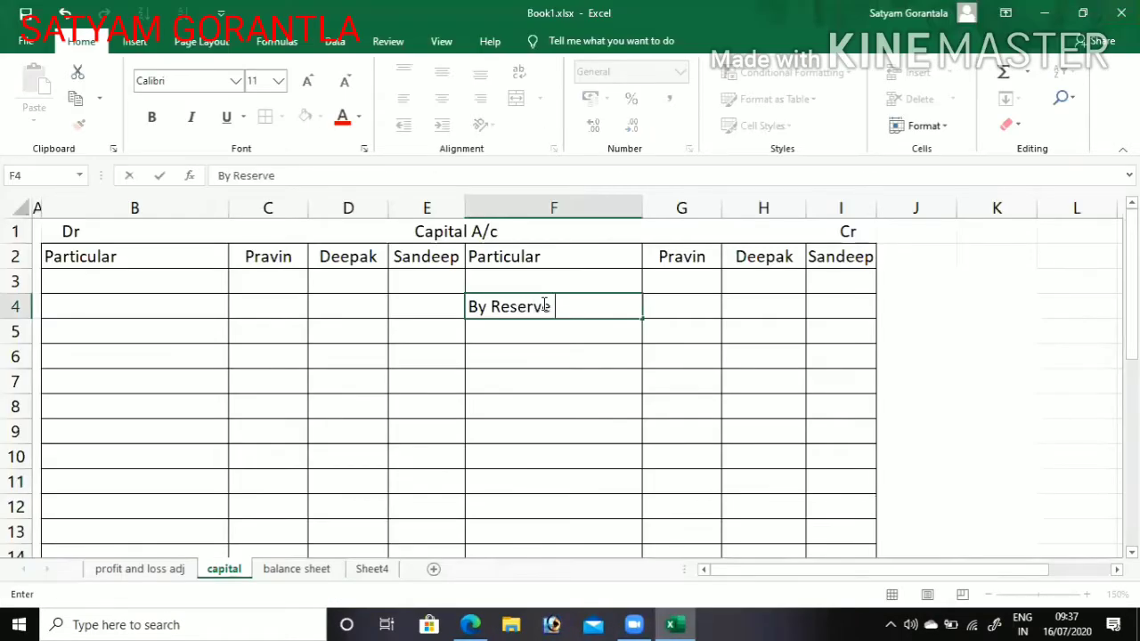
{"action": "type", "text": " Fund"}
{"action": "key", "text": "Tab"}
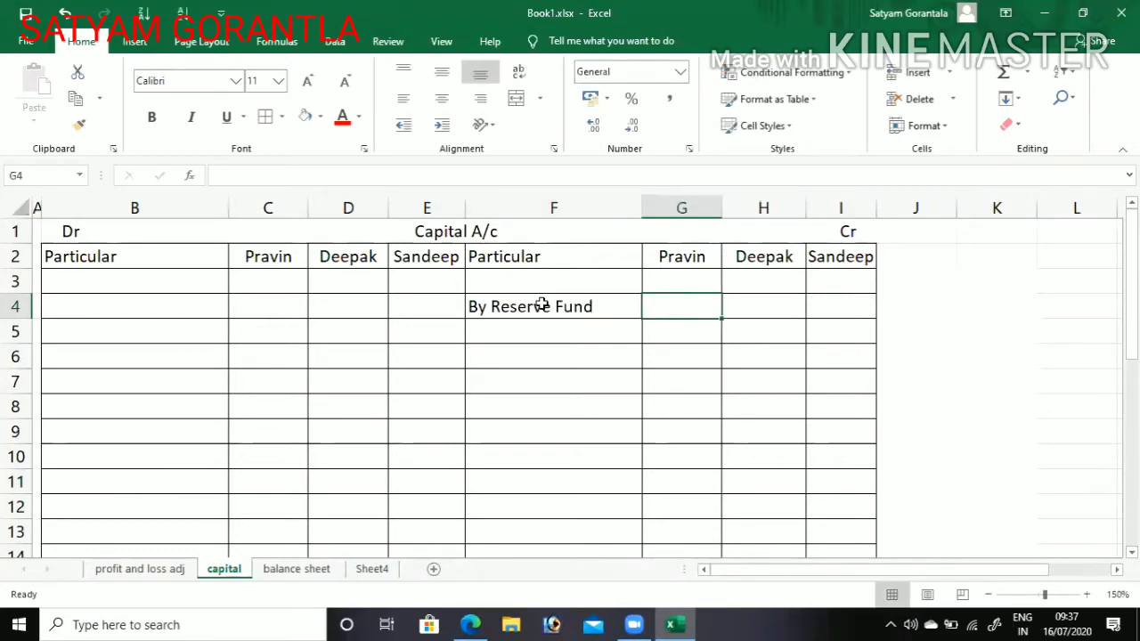
Enter the formula =32000*3/4 in G4 as the first partner's share of the reserve fund from the textbook problem
{"action": "key", "text": "alt+Tab"}
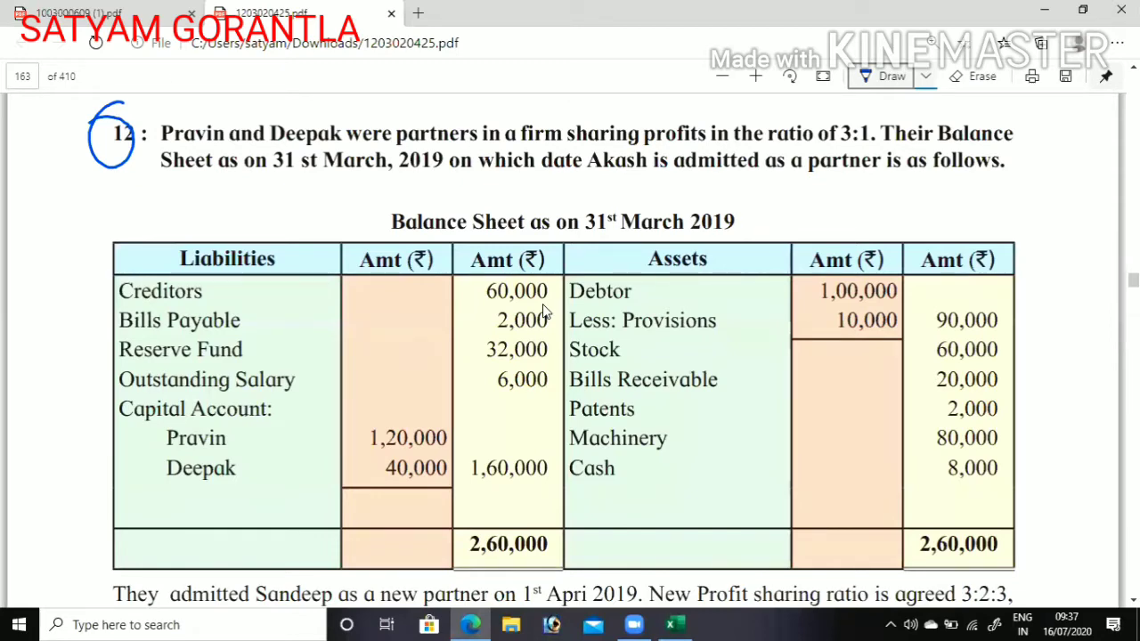
{"action": "key", "text": "alt+Tab"}
{"action": "key", "text": "alt+Tab"}
{"action": "key", "text": "alt+Tab"}
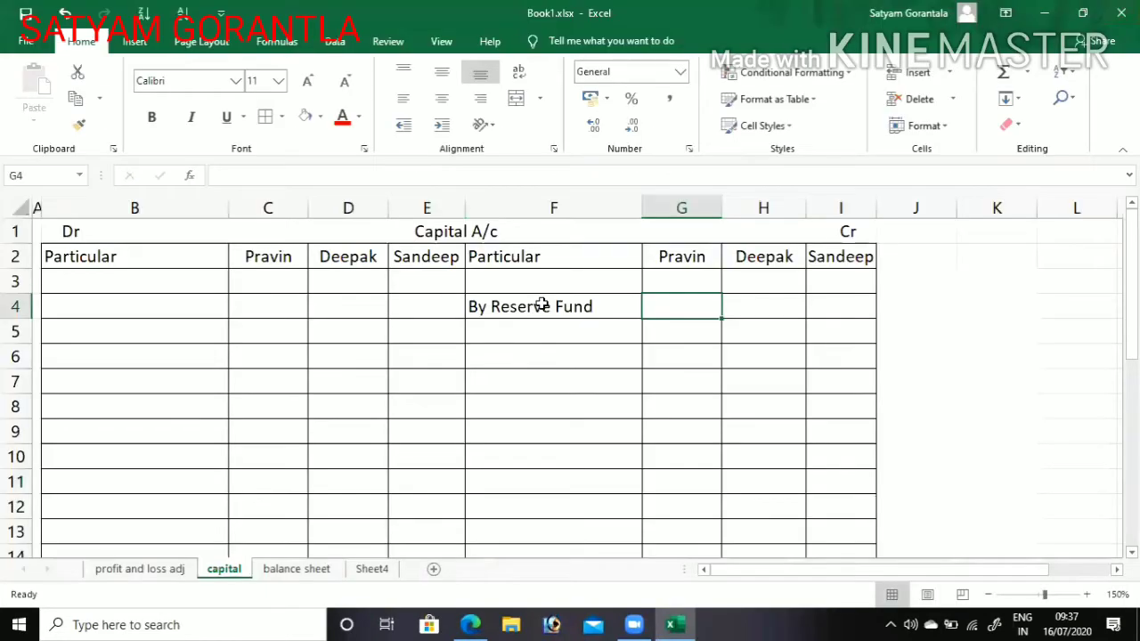
{"action": "type", "text": "=32000"}
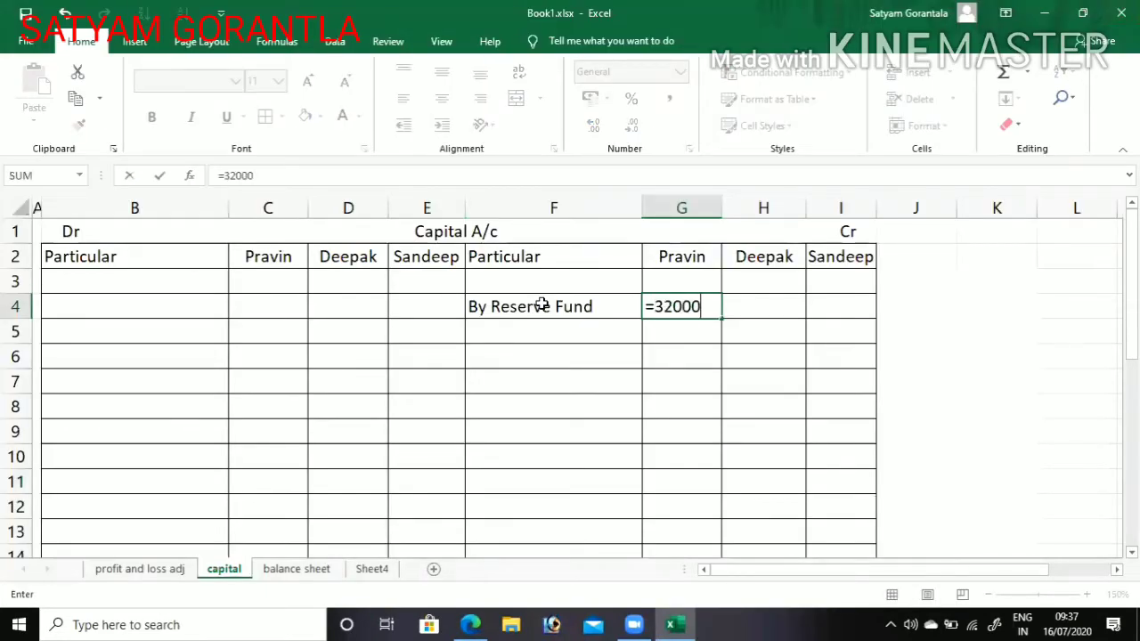
{"action": "type", "text": "*3/4"}
{"action": "key", "text": "Return"}
{"action": "key", "text": "Up"}
{"action": "key", "text": "Right"}
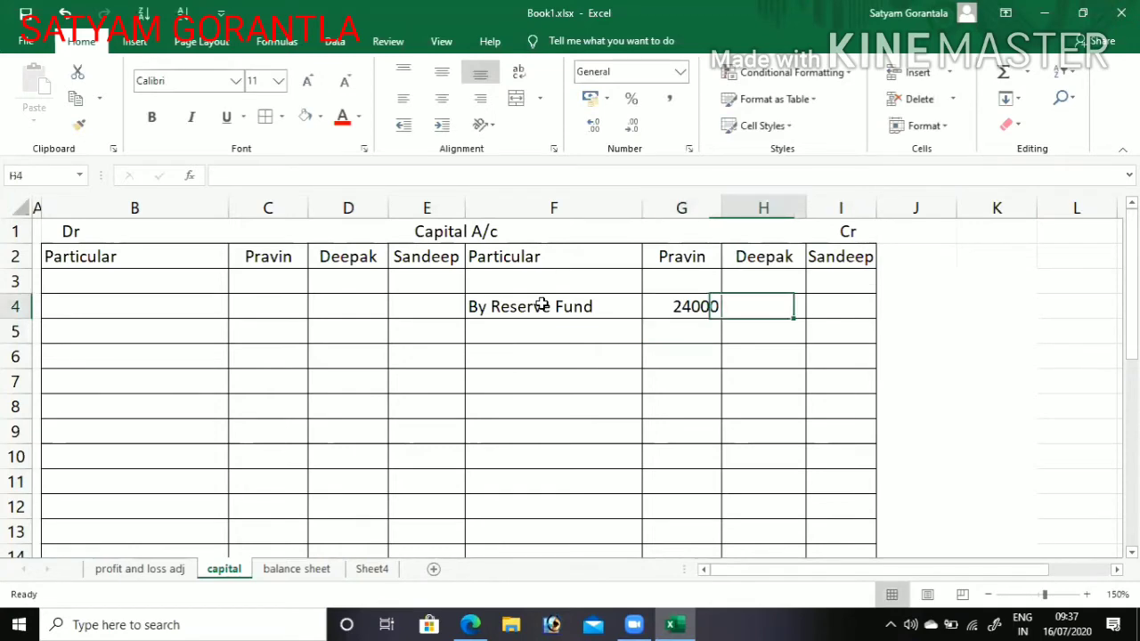
Try to enter the second partner's share of the 32000 reserve fund as a formula in H4
{"action": "type", "text": "="}
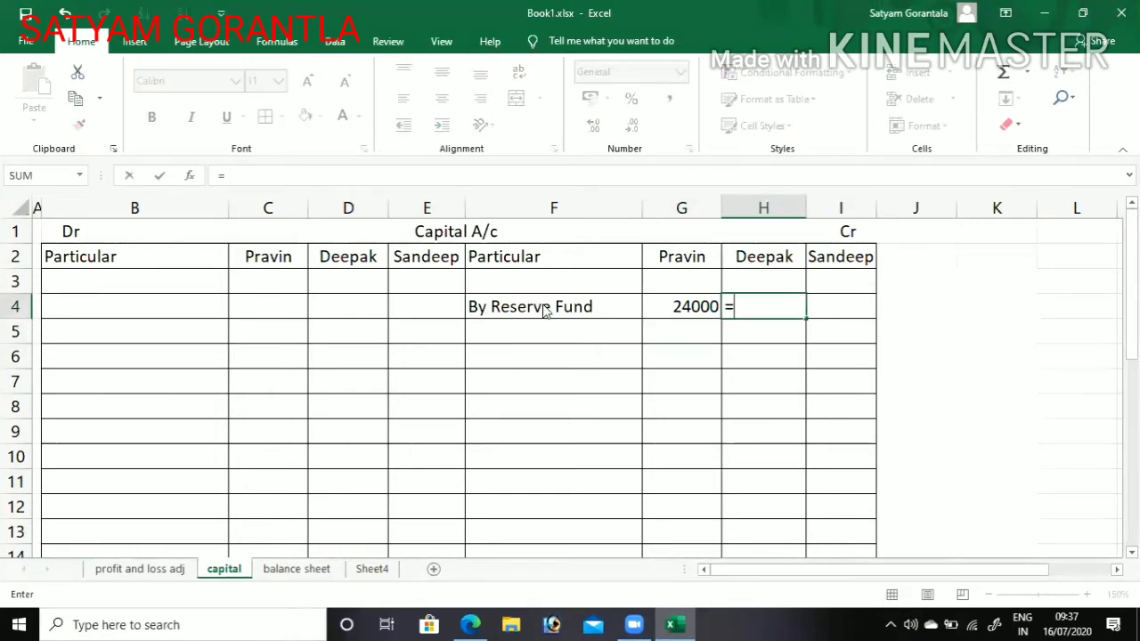
{"action": "key", "text": "alt+Tab"}
{"action": "key", "text": "alt+Tab"}
{"action": "type", "text": "3200"}
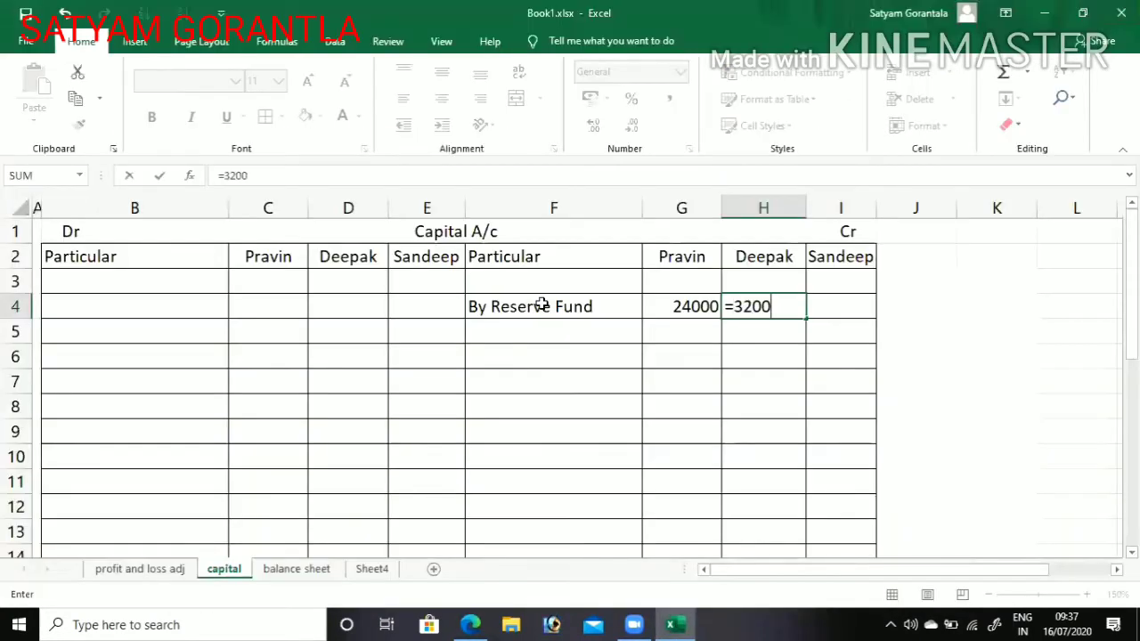
{"action": "type", "text": "0="}
{"action": "type", "text": "*"}
{"action": "key", "text": "alt+Tab"}
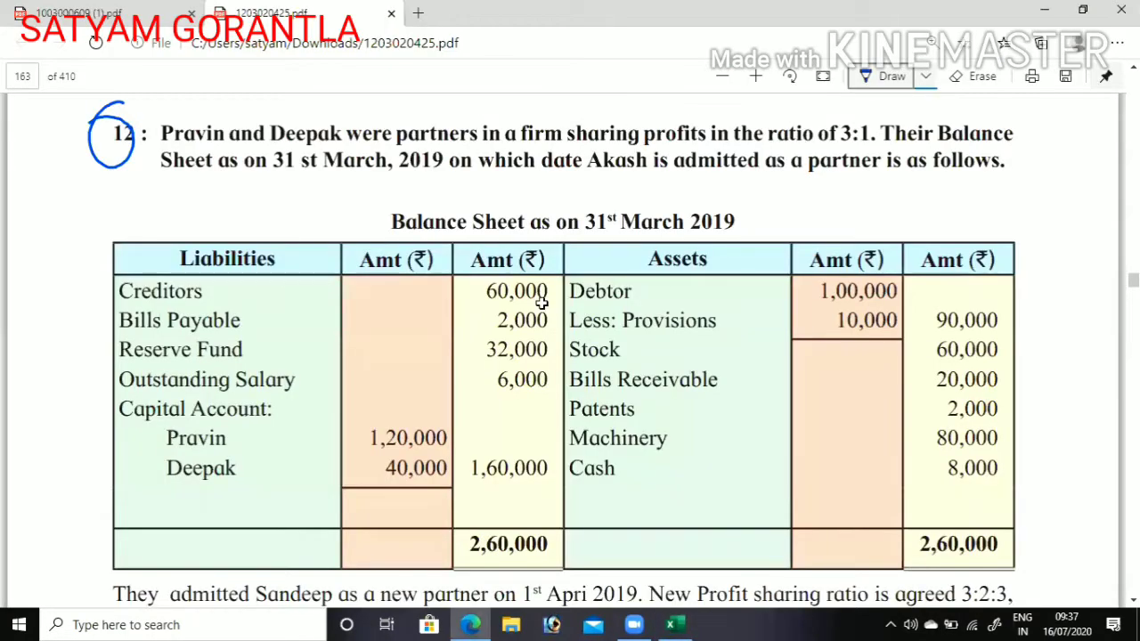
{"action": "key", "text": "alt+Tab"}
{"action": "key", "text": "alt+Tab"}
{"action": "key", "text": "alt+Tab"}
{"action": "type", "text": "1/"}
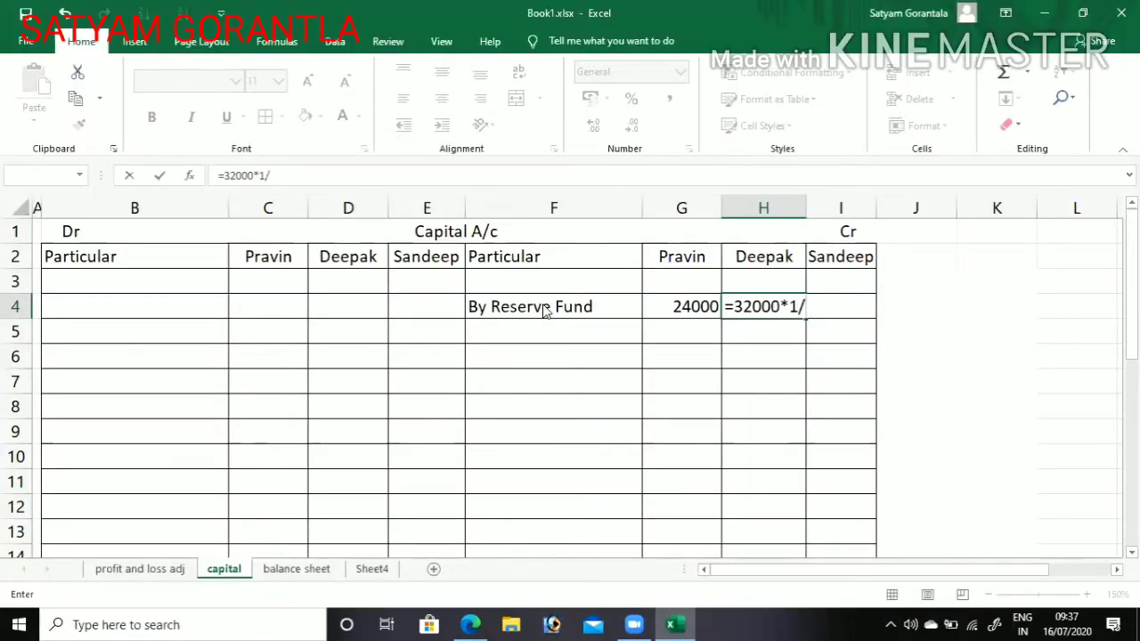
{"action": "key", "text": "Return"}
{"action": "key", "text": "Return"}
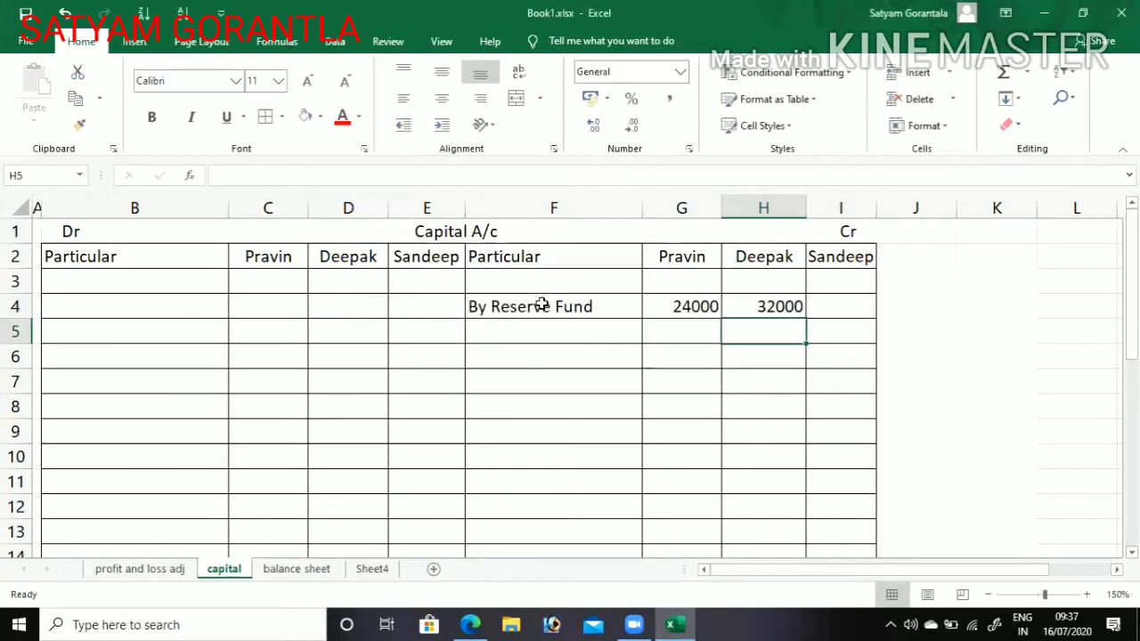
Enter the formula =32000*1/4 in H4 as the second partner's share of the reserve fund
{"action": "type", "text": "=3"}
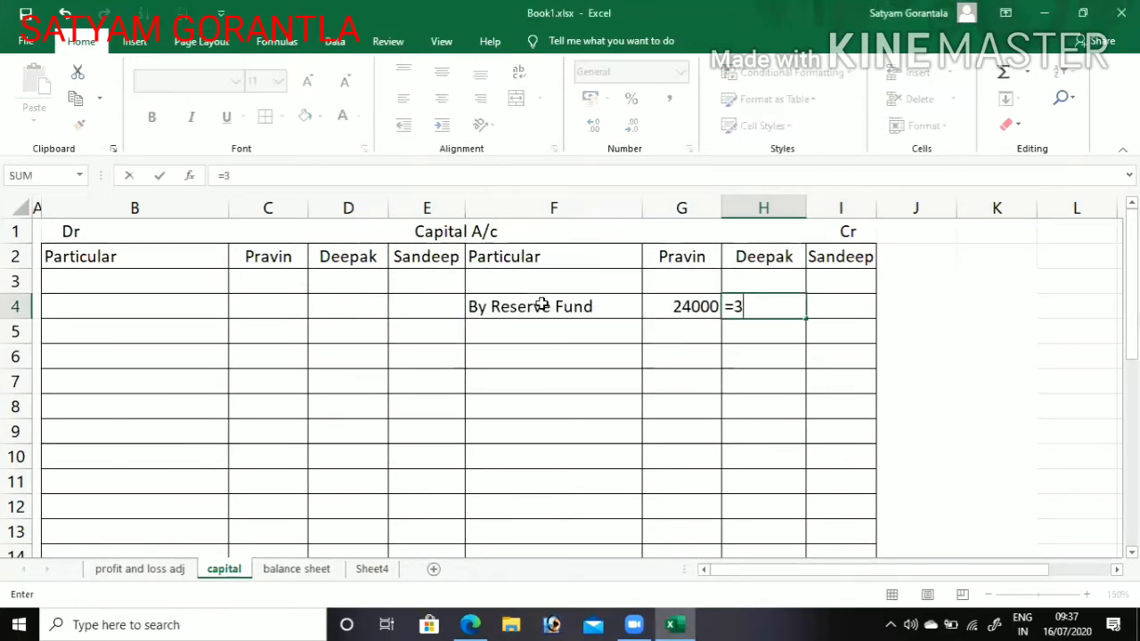
{"action": "type", "text": "2000*1/4"}
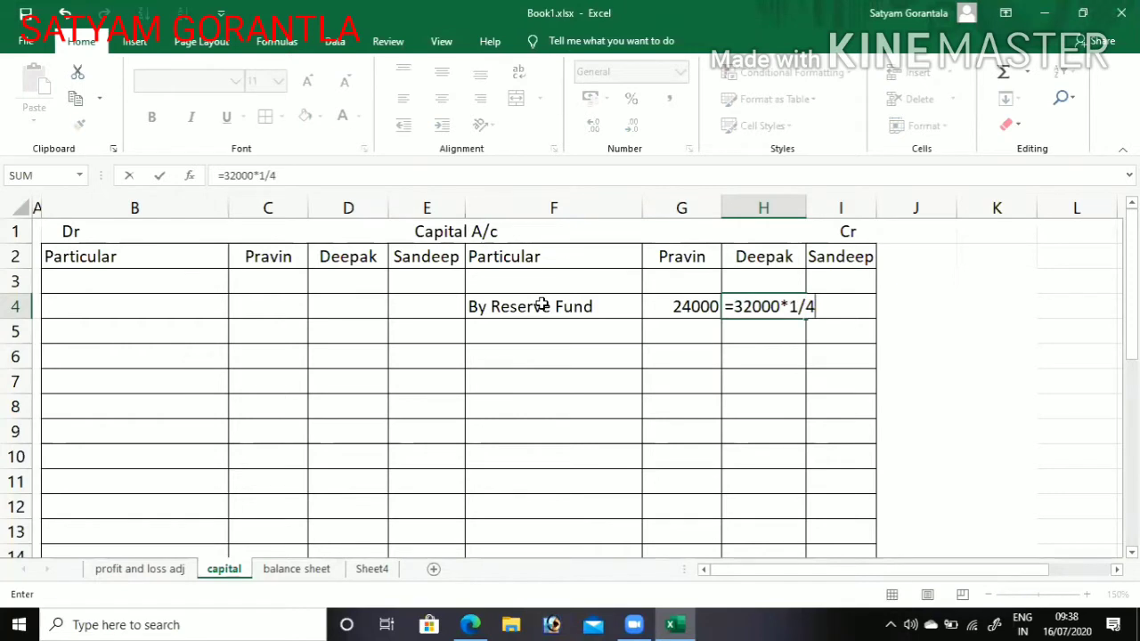
{"action": "key", "text": "Return"}
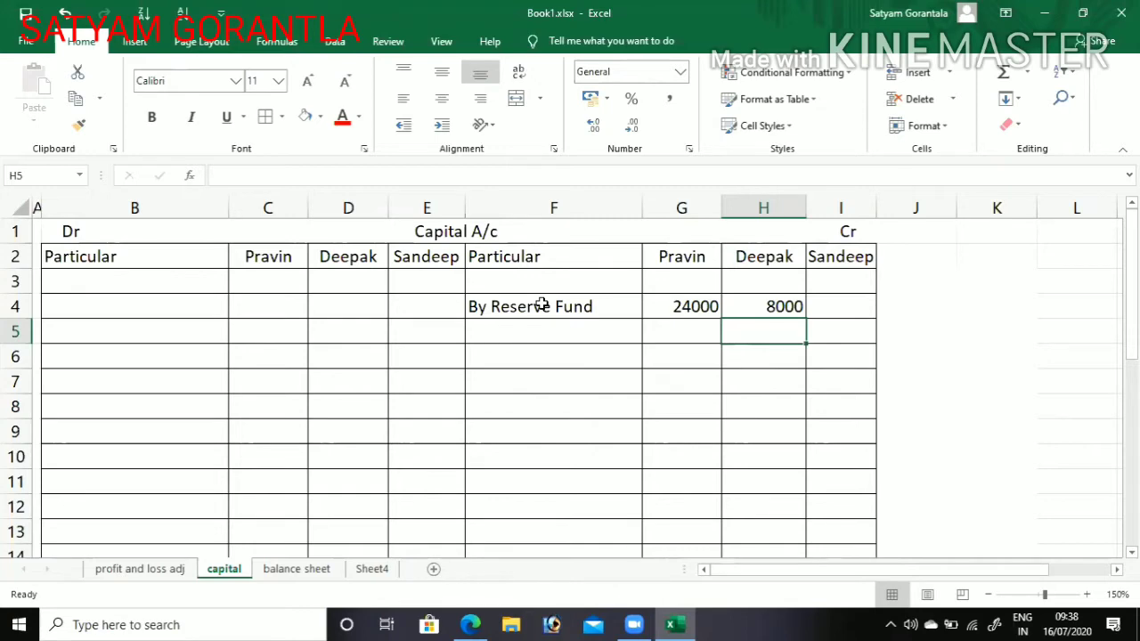
Enter the liability "O/s Salary" in cell B11 of the balance sheet worksheet with 6000 in D11
{"action": "key", "text": "alt+Tab"}
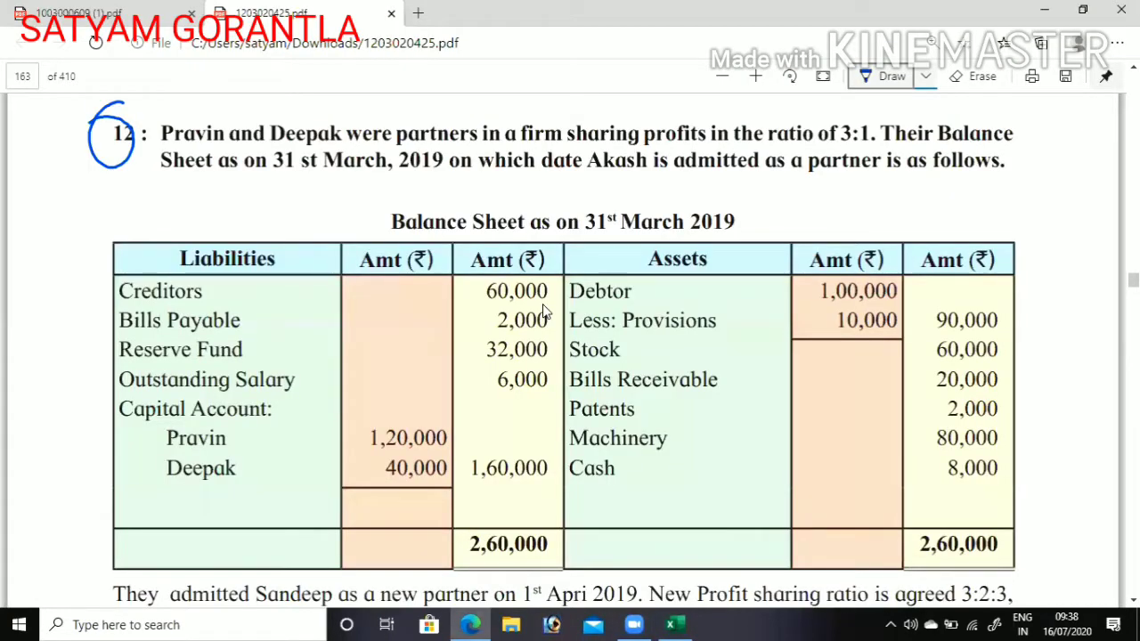
{"action": "key", "text": "alt+Tab"}
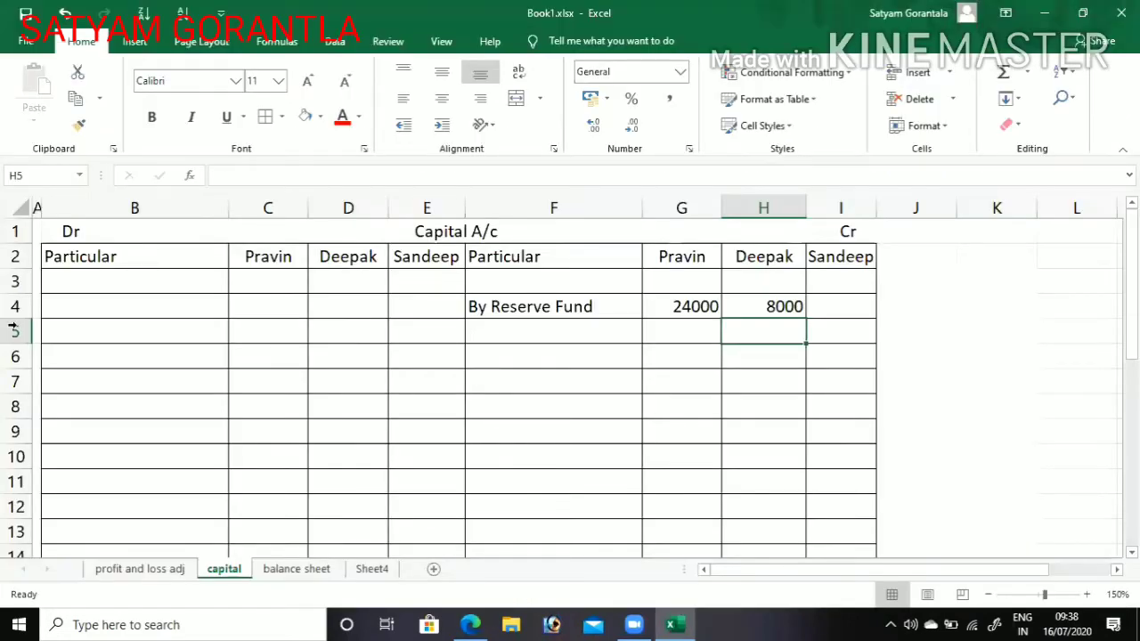
{"action": "left_click", "coordinate": [296, 569]}
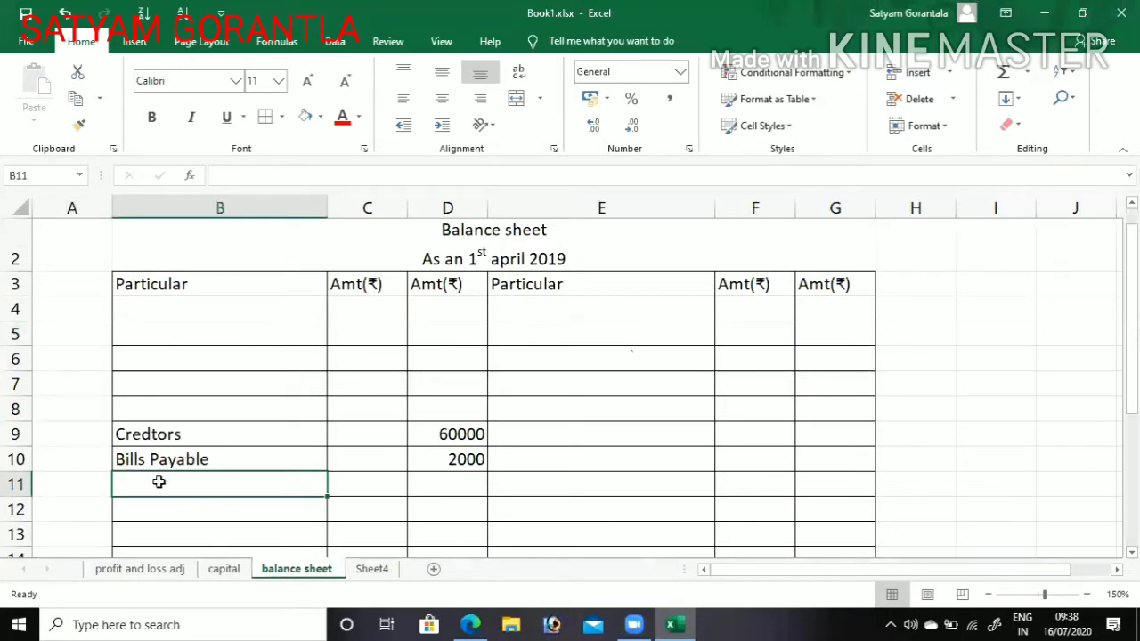
{"action": "type", "text": "O/s "}
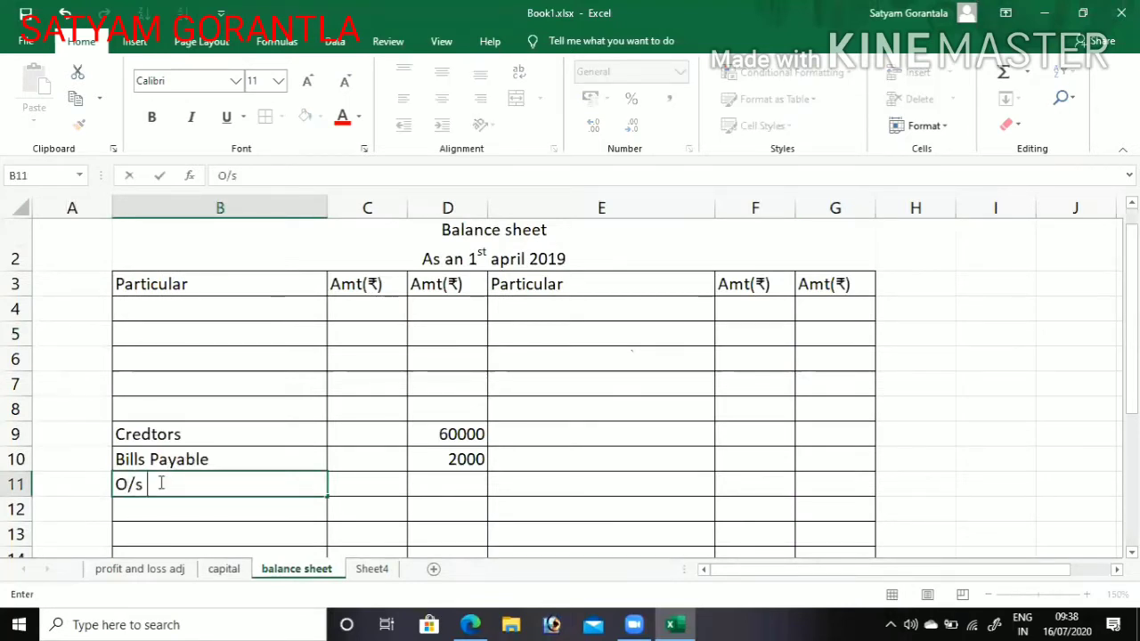
{"action": "type", "text": "Salary"}
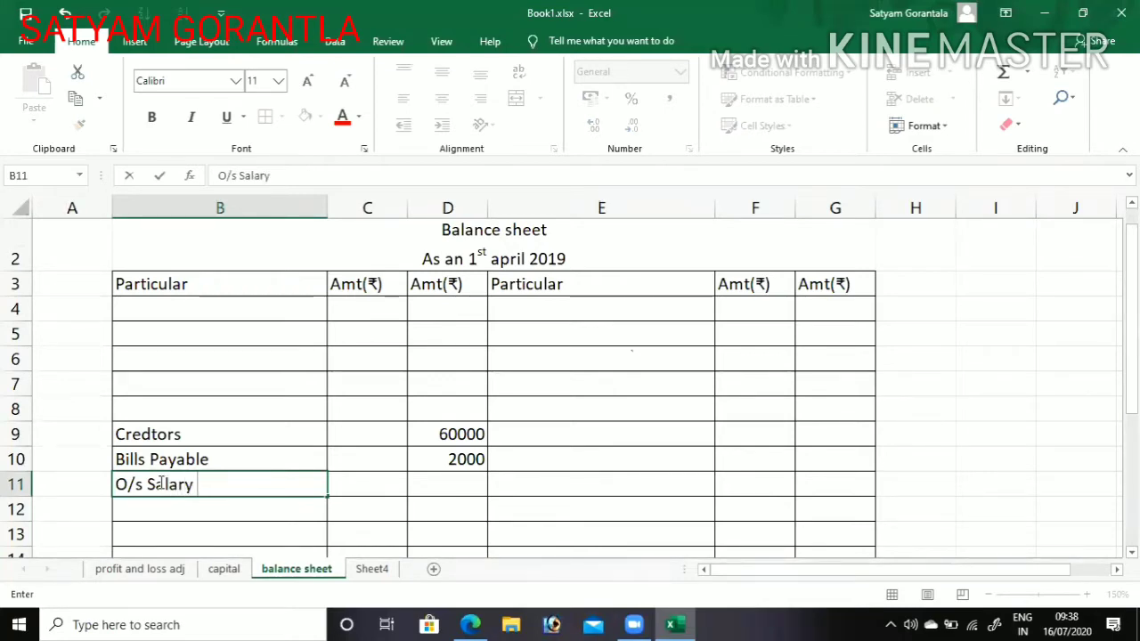
{"action": "key", "text": "alt+Tab"}
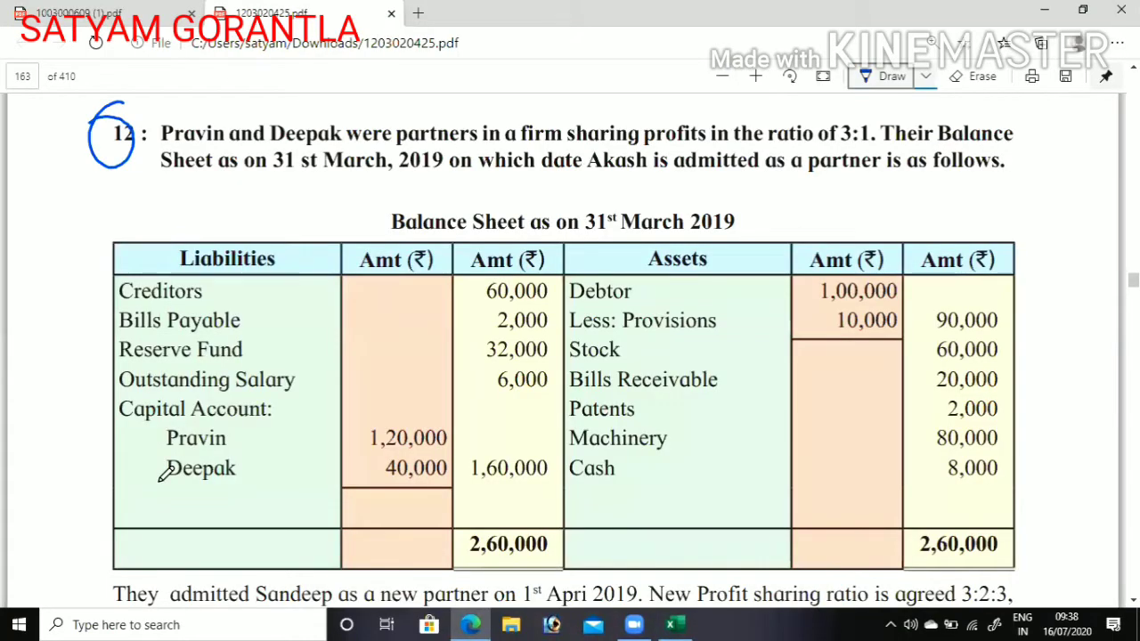
{"action": "key", "text": "alt+Tab"}
{"action": "key", "text": "Tab"}
{"action": "key", "text": "Tab"}
{"action": "type", "text": "6000"}
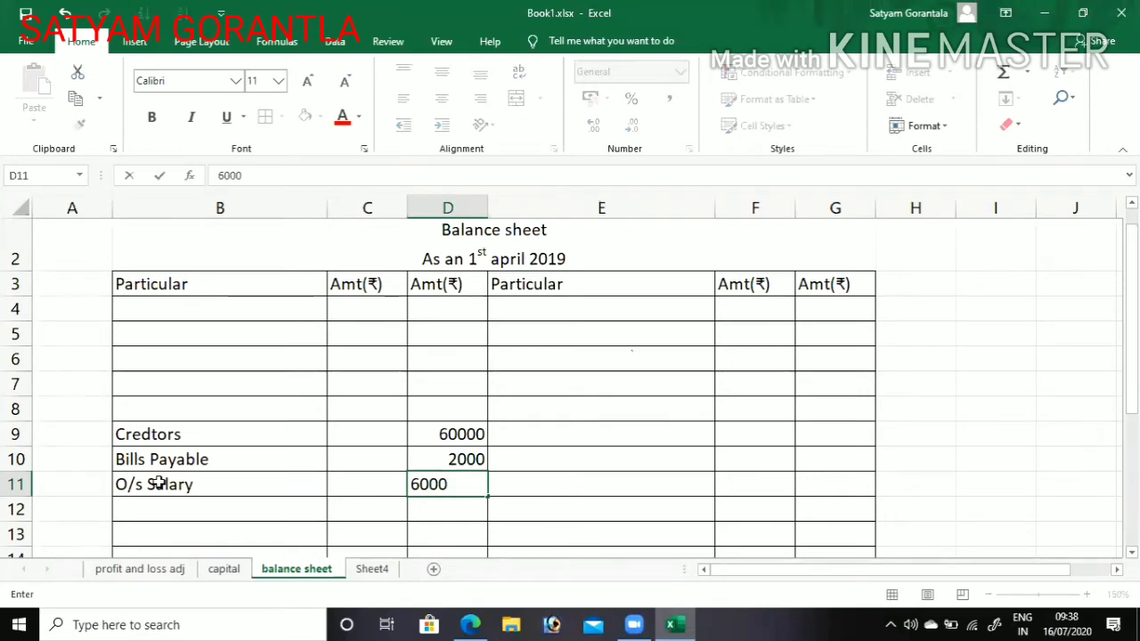
{"action": "key", "text": "Return"}
Enter "By capital A/c" in cell F3 on the credit side of the capital worksheet
{"action": "key", "text": "alt+Tab"}
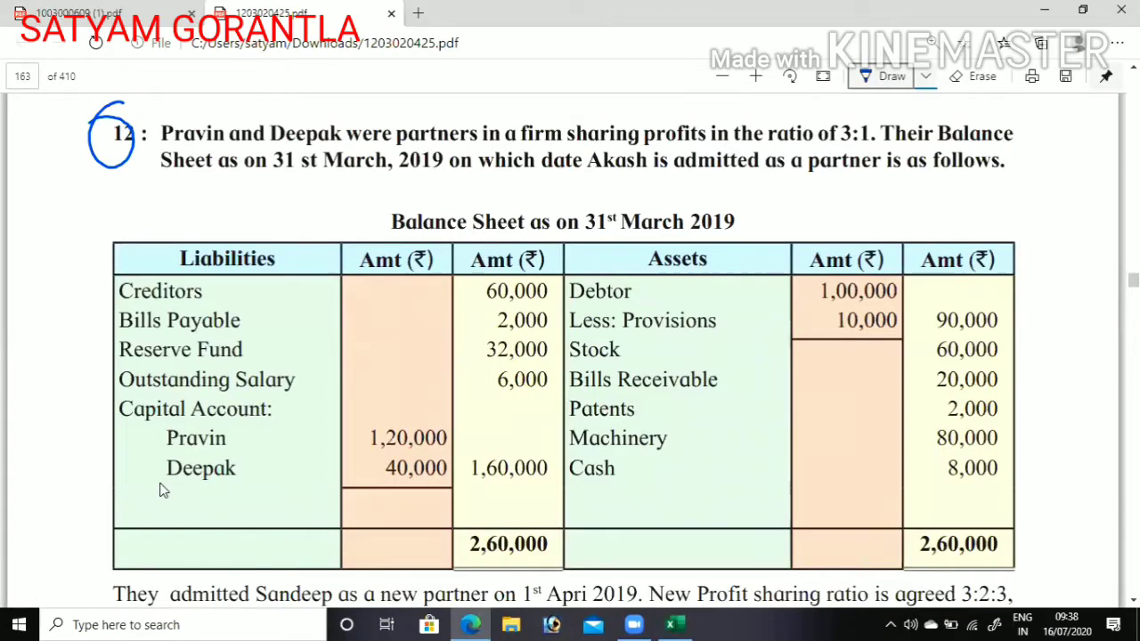
{"action": "key", "text": "alt+Tab"}
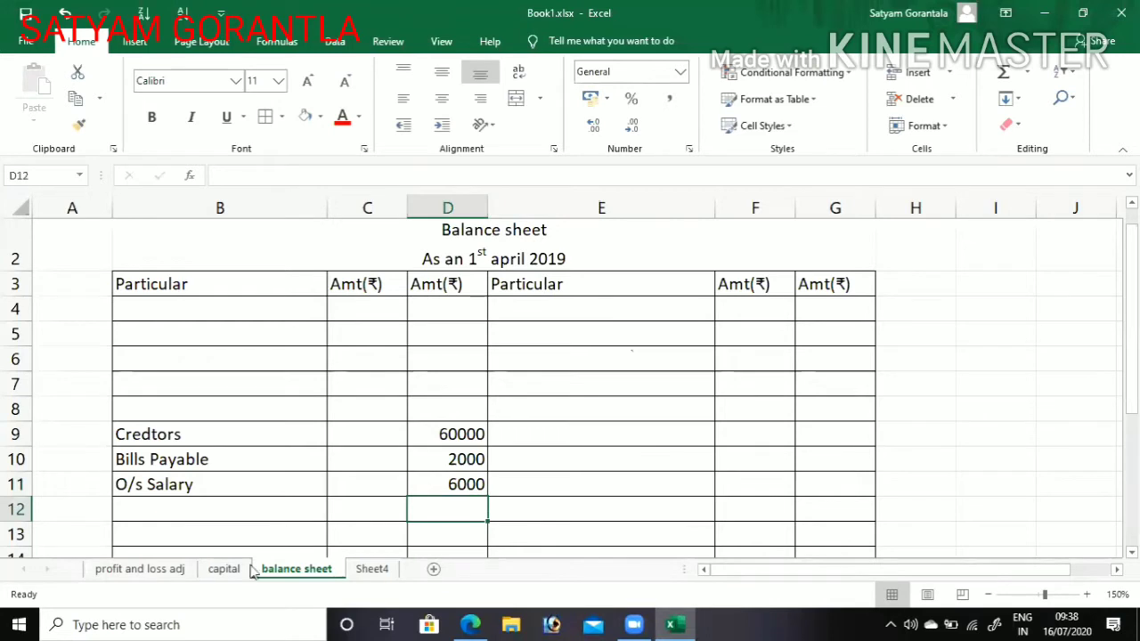
{"action": "left_click", "coordinate": [224, 570]}
{"action": "left_click", "coordinate": [601, 278]}
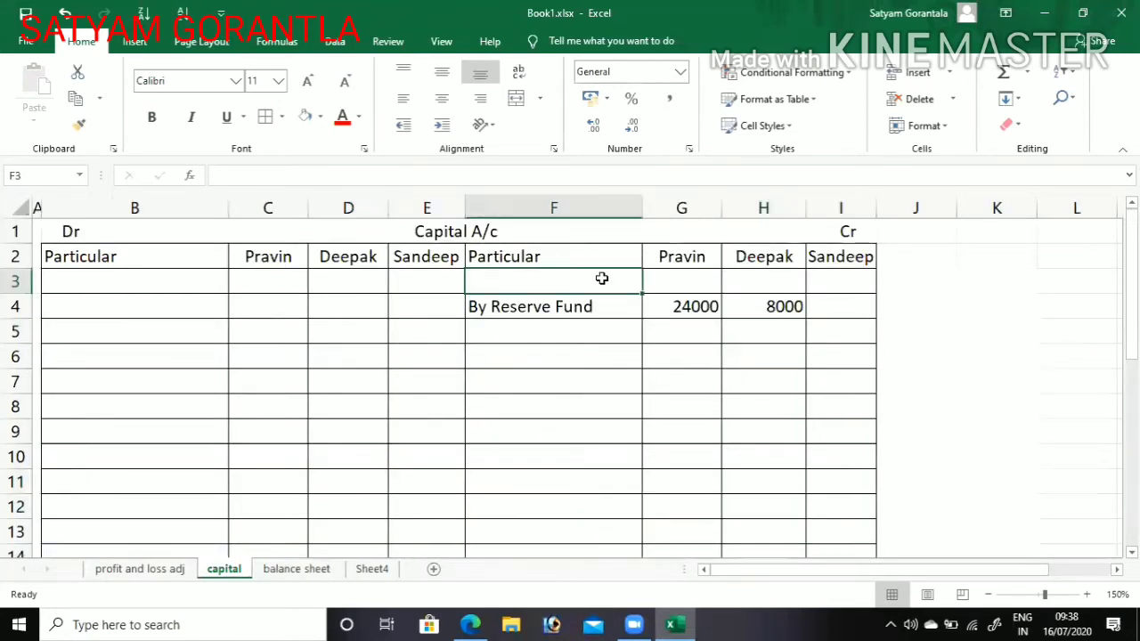
{"action": "type", "text": "By cap"}
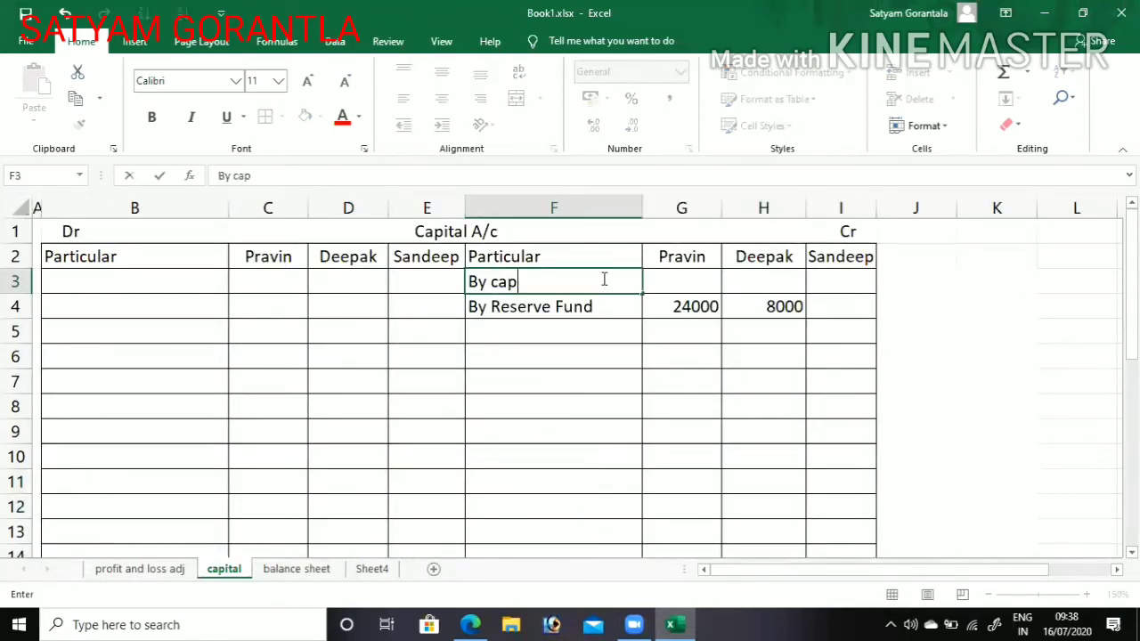
{"action": "type", "text": "ital A/"}
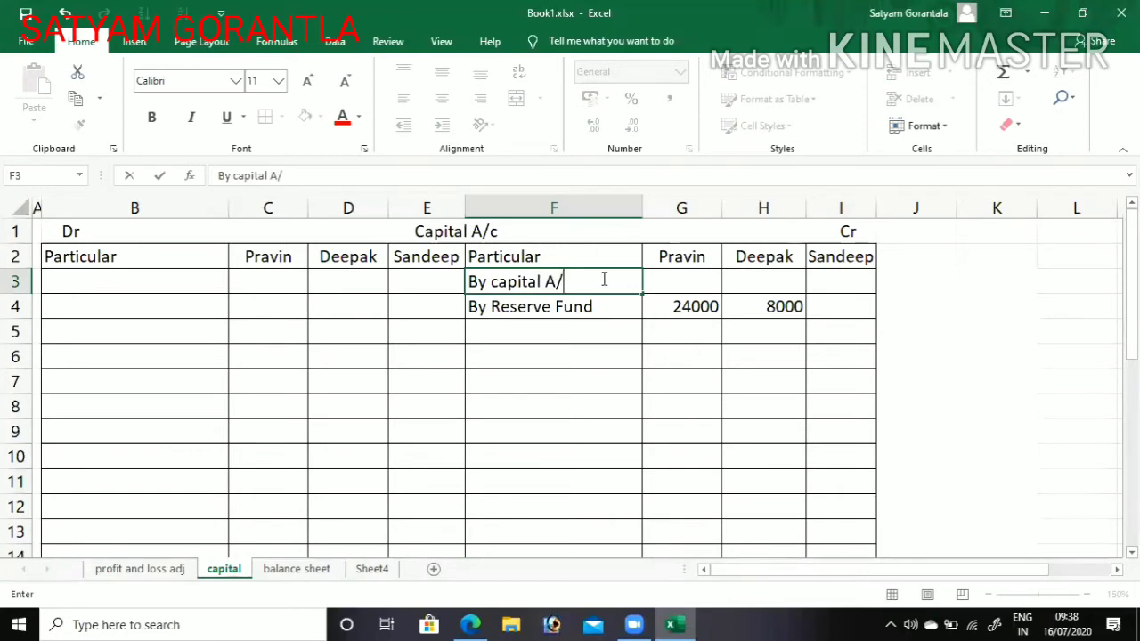
{"action": "type", "text": "c"}
{"action": "key", "text": "Tab"}
Enter the partners' opening capitals from the textbook's balance sheet, 120000 in G3 and 40000 in H3
{"action": "key", "text": "alt+Tab"}
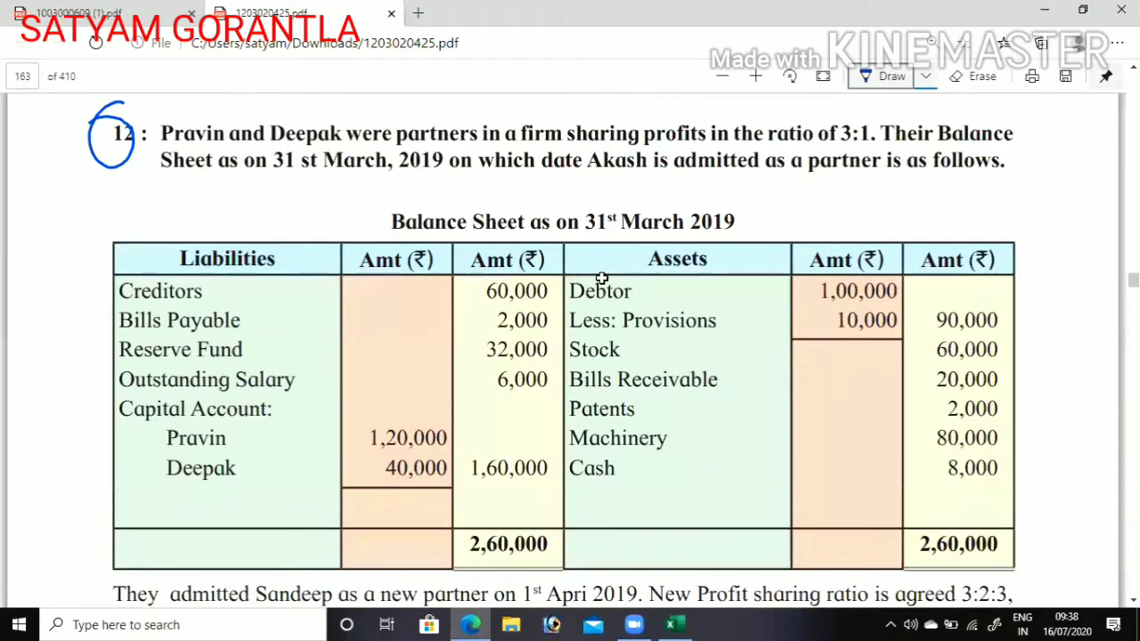
{"action": "key", "text": "alt+Tab"}
{"action": "type", "text": "120000"}
{"action": "key", "text": "Tab"}
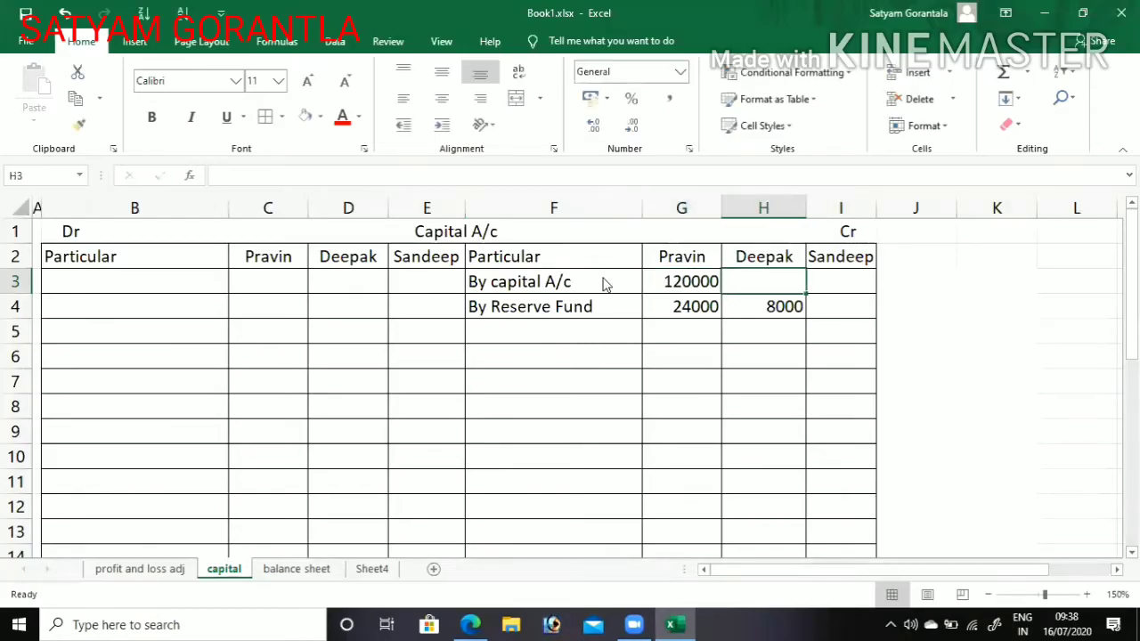
{"action": "key", "text": "alt+Tab"}
{"action": "key", "text": "alt+Tab"}
{"action": "type", "text": "4000"}
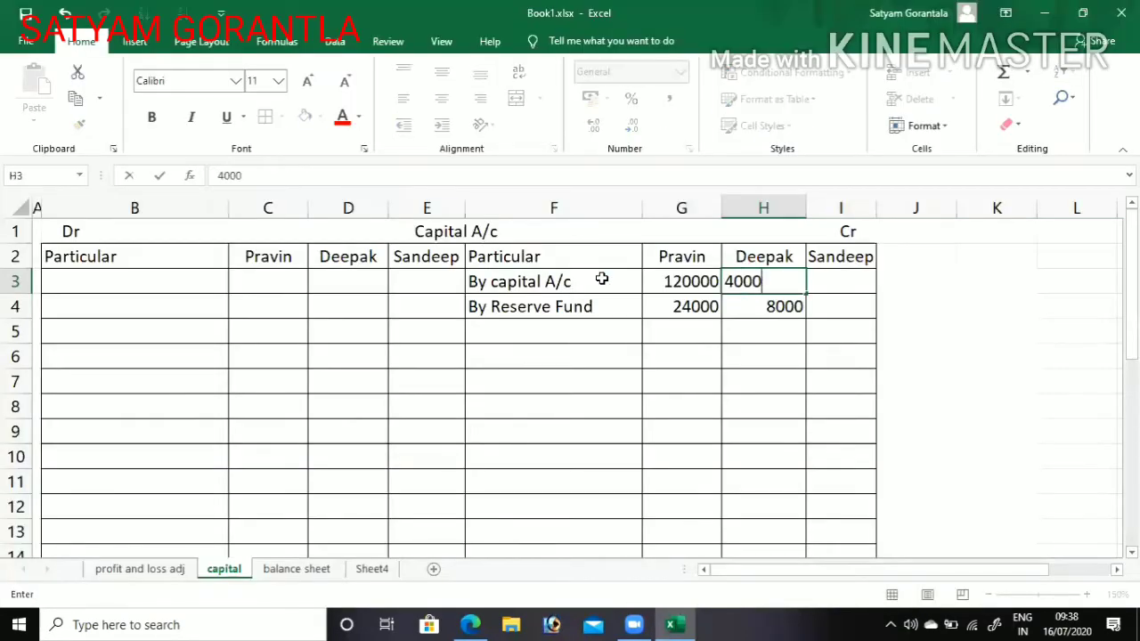
{"action": "type", "text": "0"}
{"action": "key", "text": "Return"}
{"action": "key", "text": "Return"}
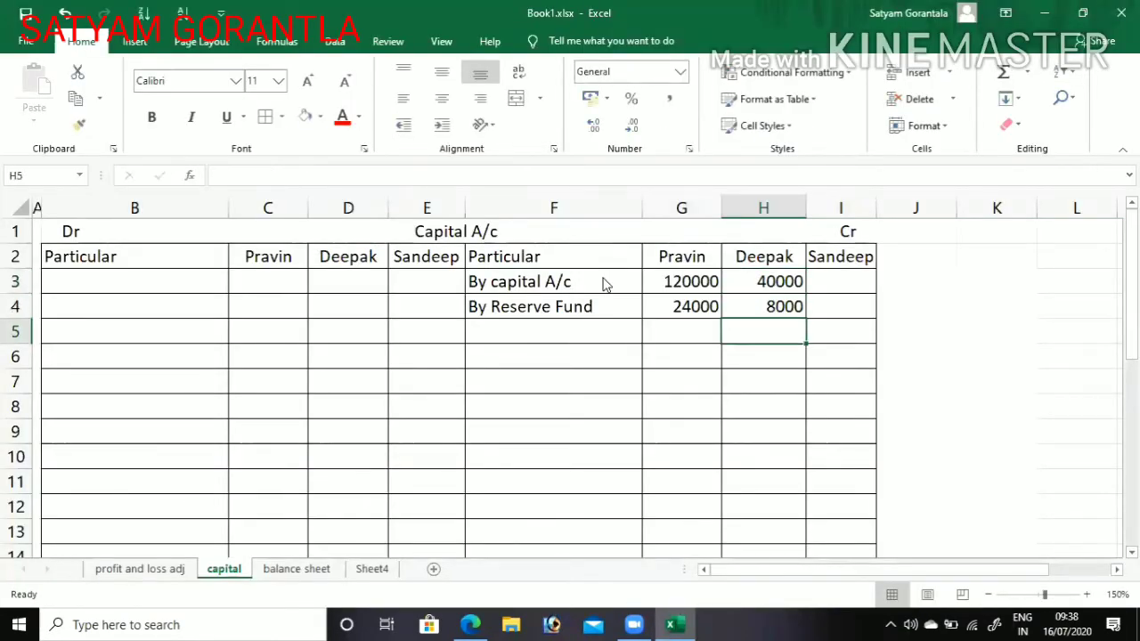
Change the label in cell F3 of the capital worksheet to "By Balance b/d"
{"action": "key", "text": "alt+Tab"}
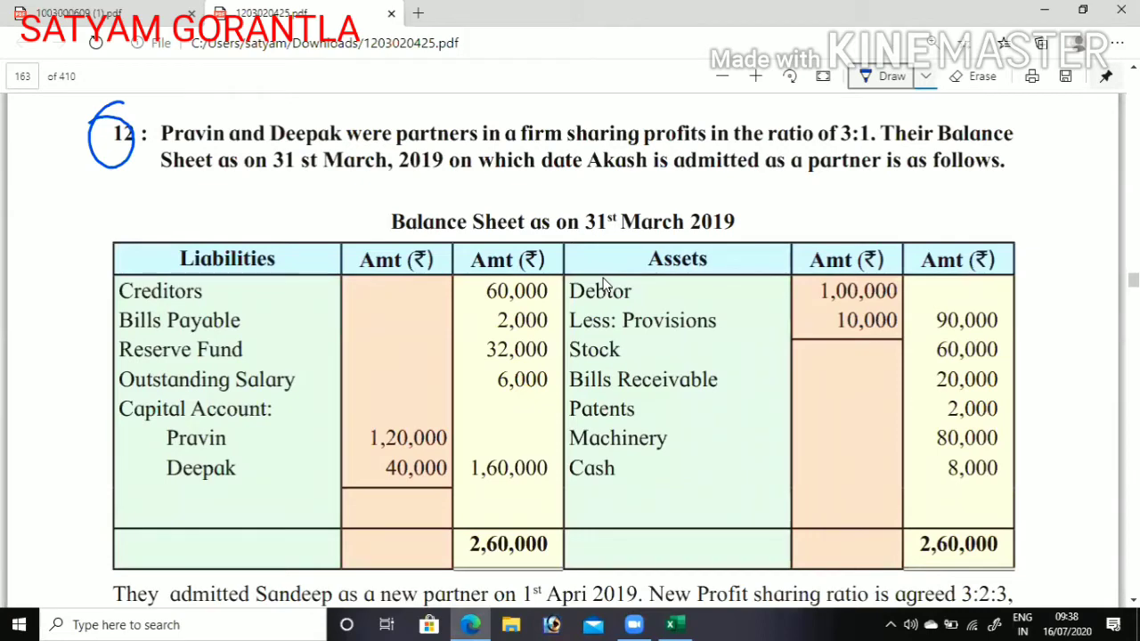
{"action": "key", "text": "alt+Tab"}
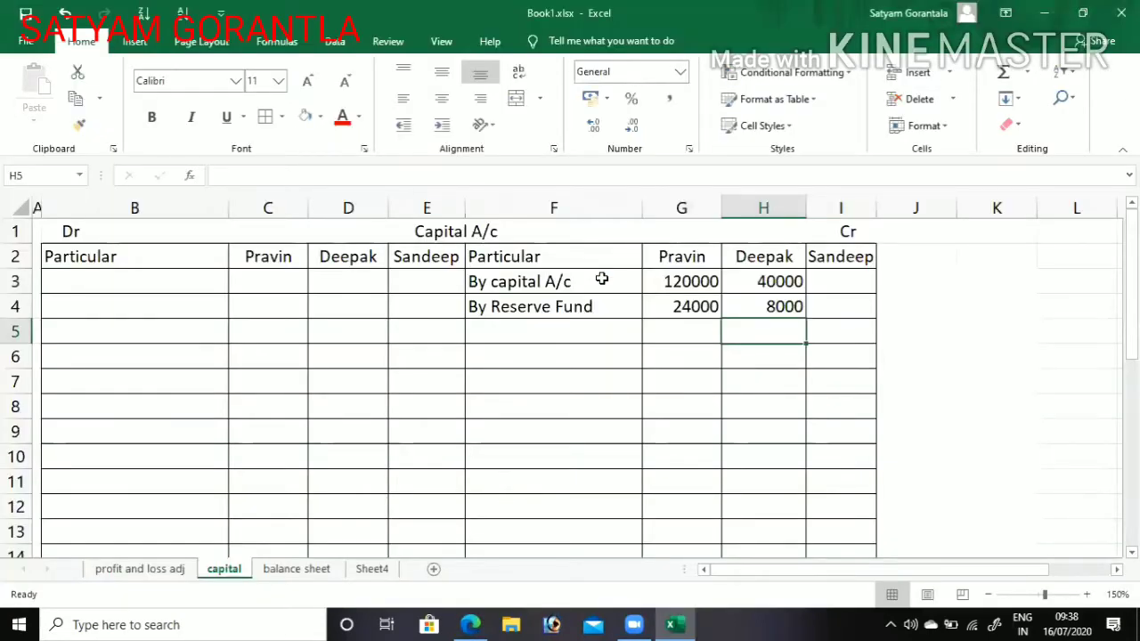
{"action": "double_click", "coordinate": [602, 280]}
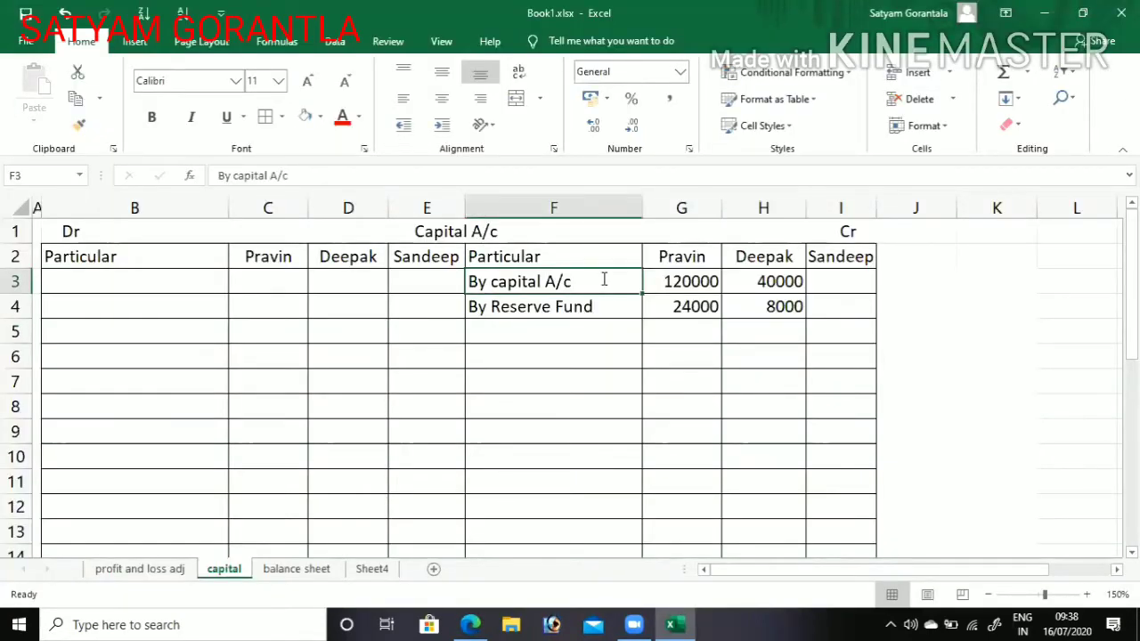
{"action": "key", "text": "Left"}
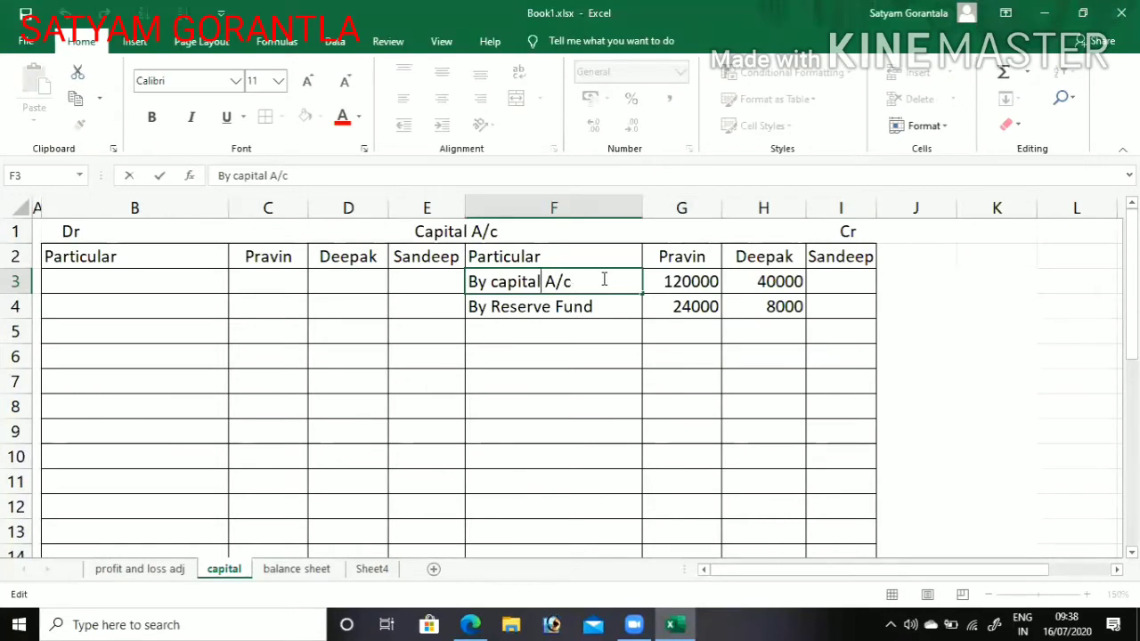
{"action": "key", "text": "BackSpace"}
{"action": "key", "text": "BackSpace"}
{"action": "key", "text": "BackSpace"}
{"action": "key", "text": "BackSpace"}
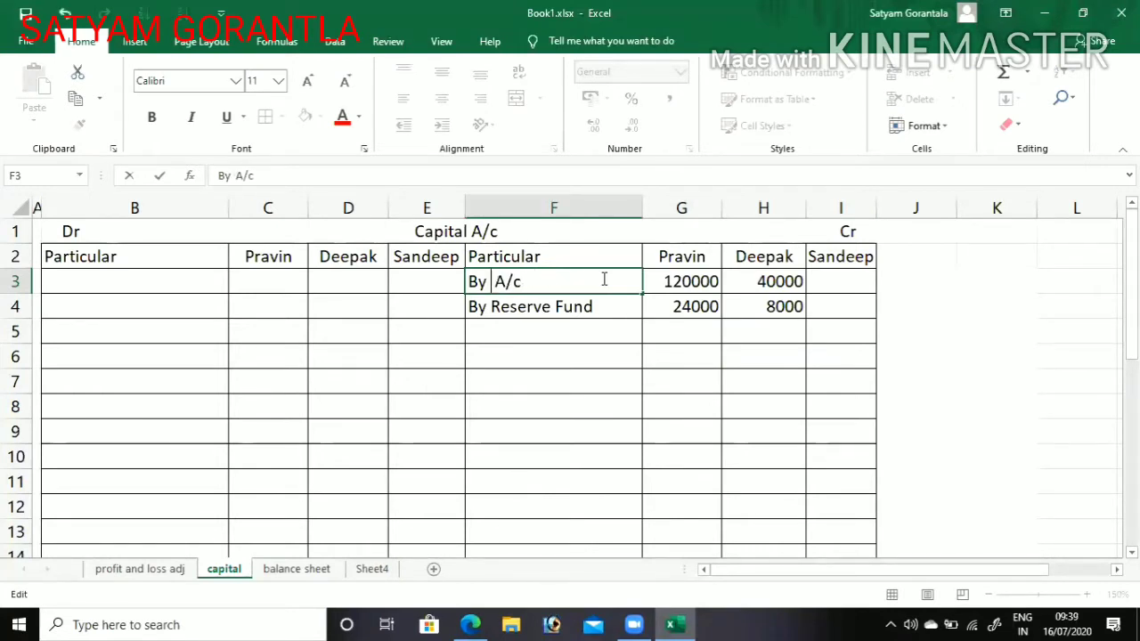
{"action": "type", "text": "Balance"}
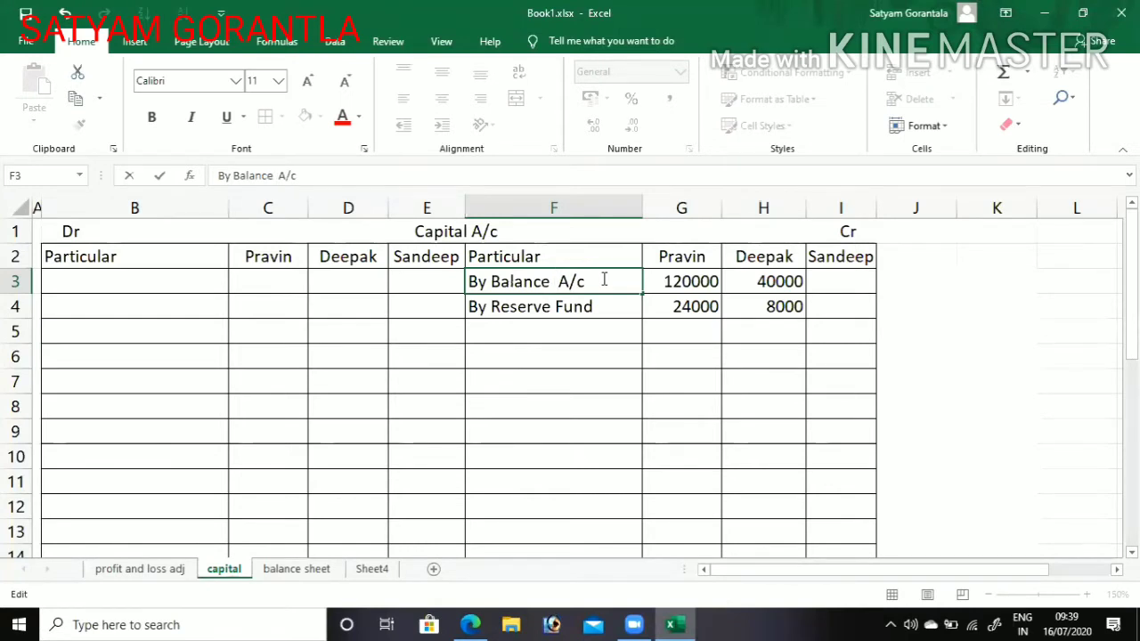
{"action": "key", "text": "Right"}
{"action": "key", "text": "Right"}
{"action": "key", "text": "Right"}
{"action": "key", "text": "BackSpace"}
{"action": "key", "text": "BackSpace"}
{"action": "key", "text": "BackSpace"}
{"action": "type", "text": "c/"}
{"action": "key", "text": "BackSpace"}
{"action": "key", "text": "BackSpace"}
{"action": "type", "text": "b/d"}
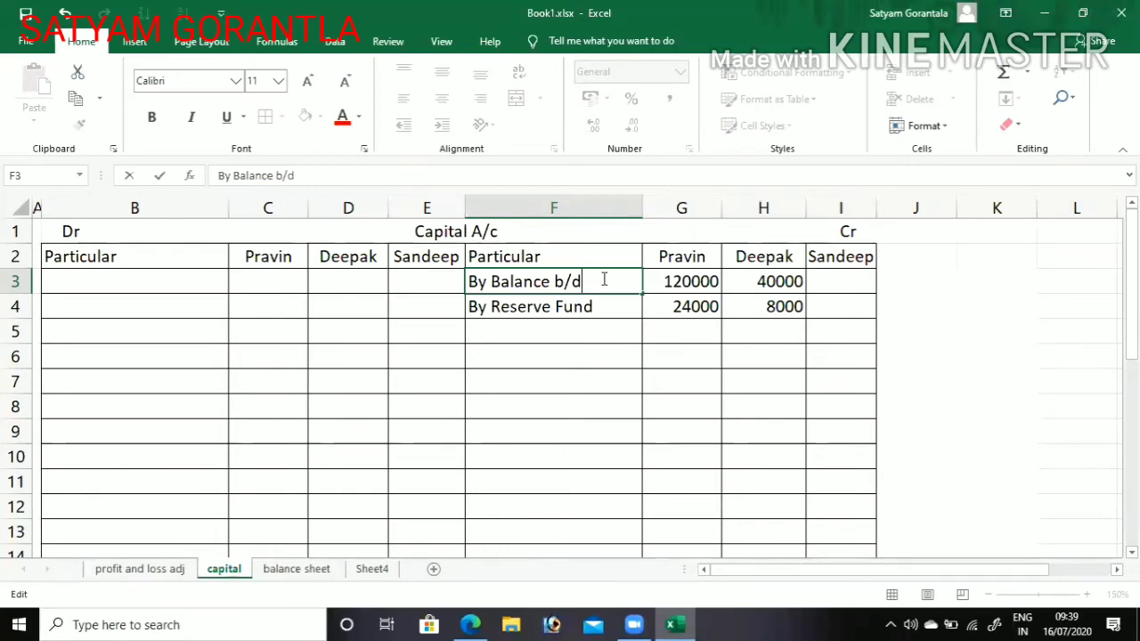
Enter the asset label "Debtor" in cell E7 of the balance sheet worksheet, matching the textbook's wording
{"action": "key", "text": "alt+Tab"}
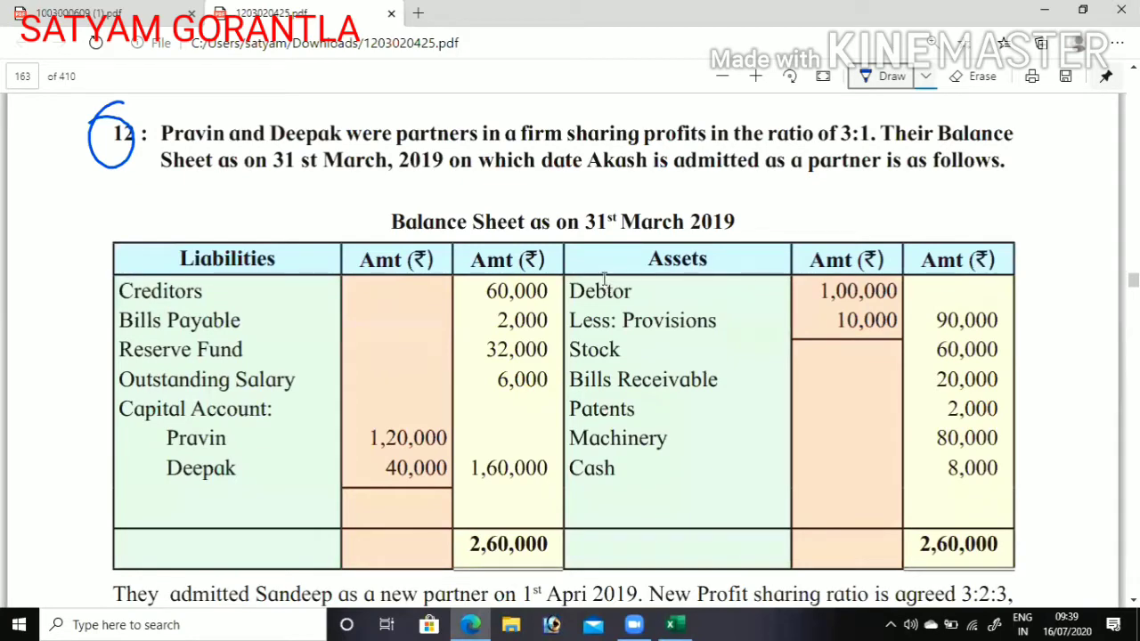
{"action": "key", "text": "alt+Tab"}
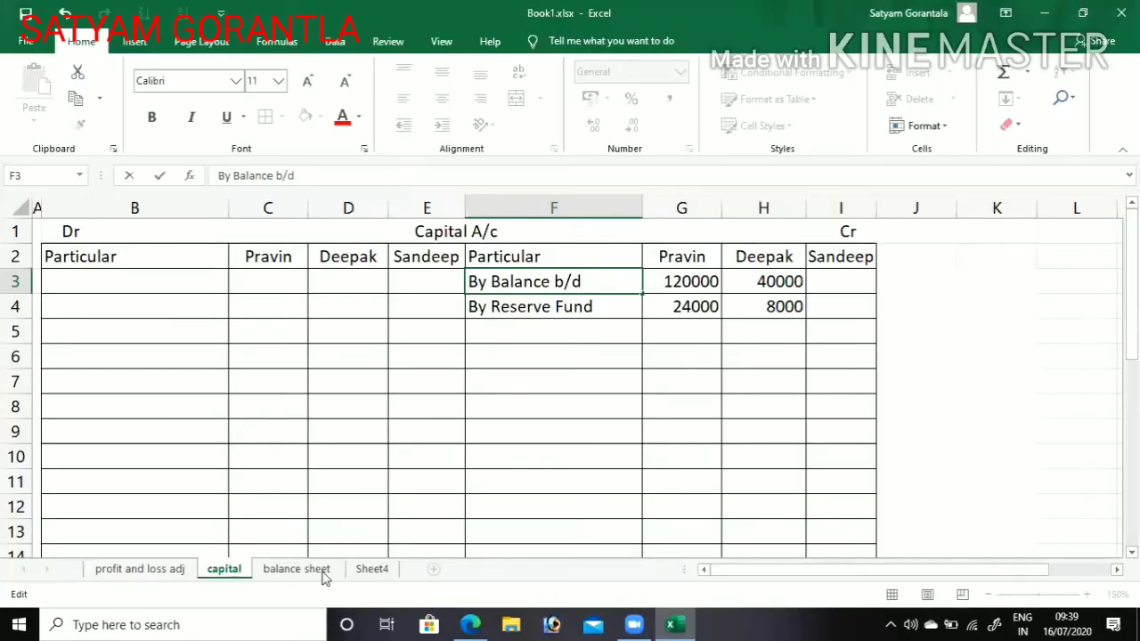
{"action": "left_click", "coordinate": [320, 569]}
{"action": "left_click", "coordinate": [567, 398]}
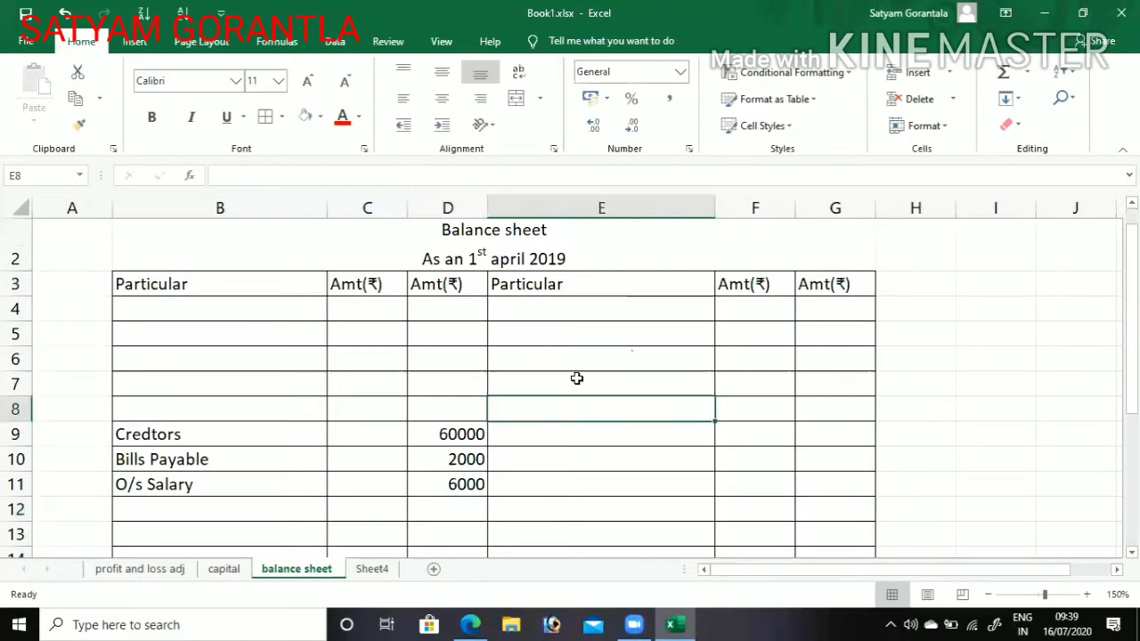
{"action": "left_click", "coordinate": [576, 378]}
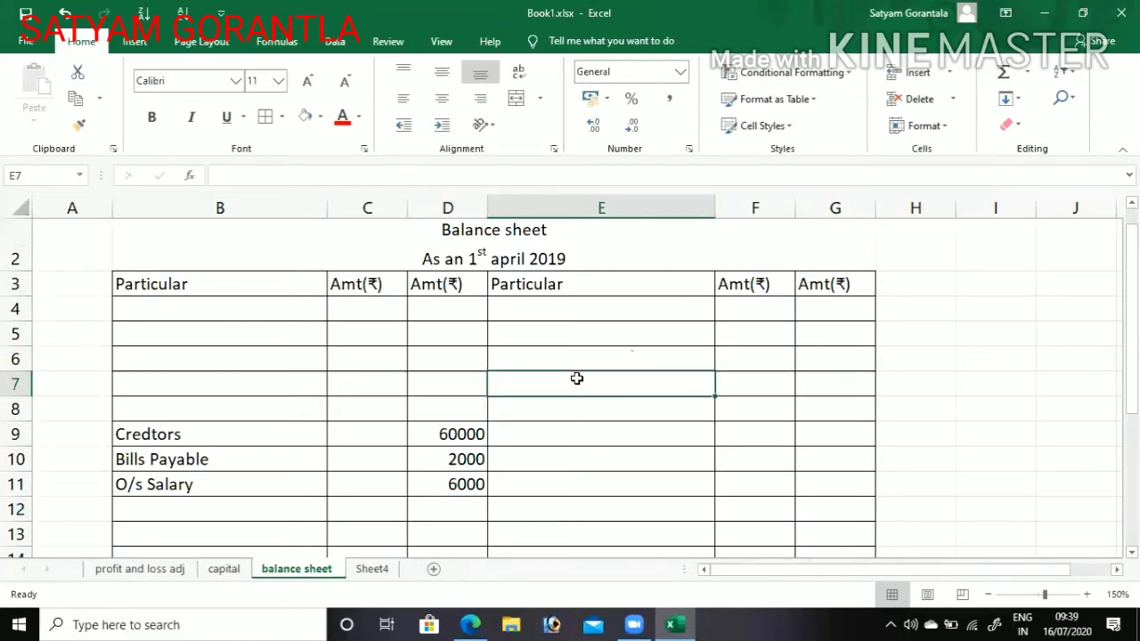
{"action": "key", "text": "alt+Tab"}
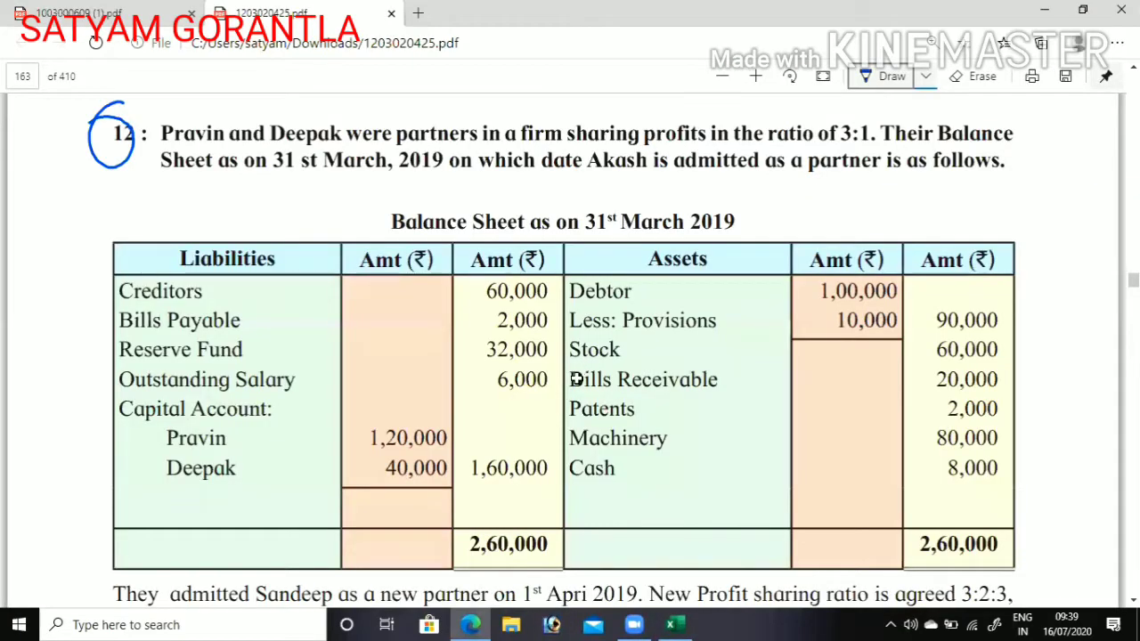
{"action": "key", "text": "alt+Tab"}
{"action": "type", "text": "Debot"}
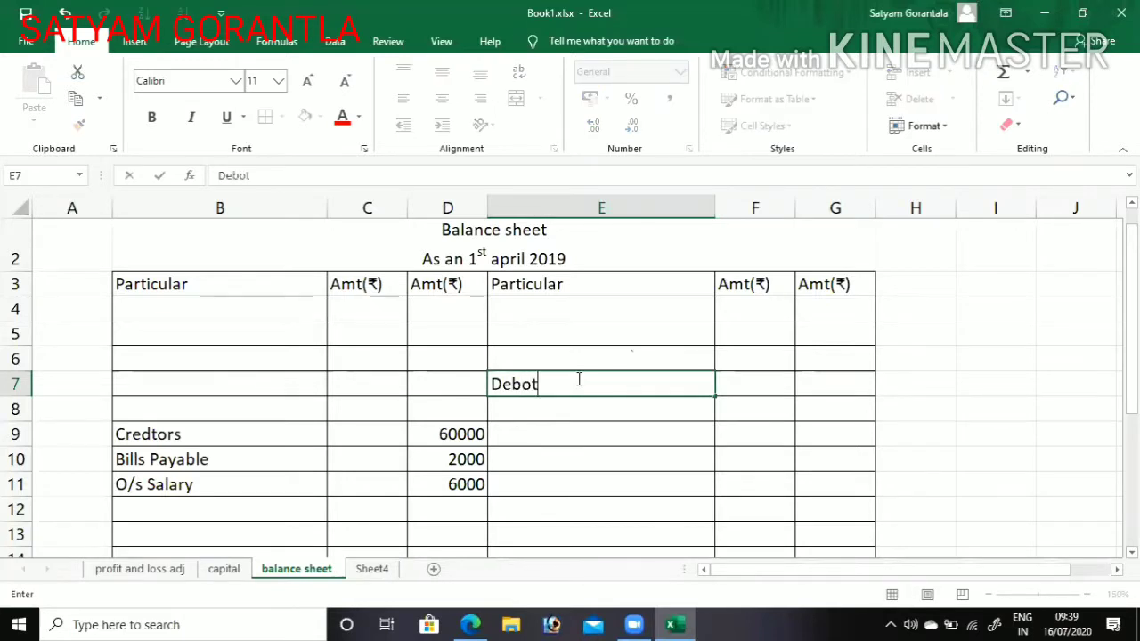
{"action": "type", "text": "rs"}
{"action": "key", "text": "alt"}
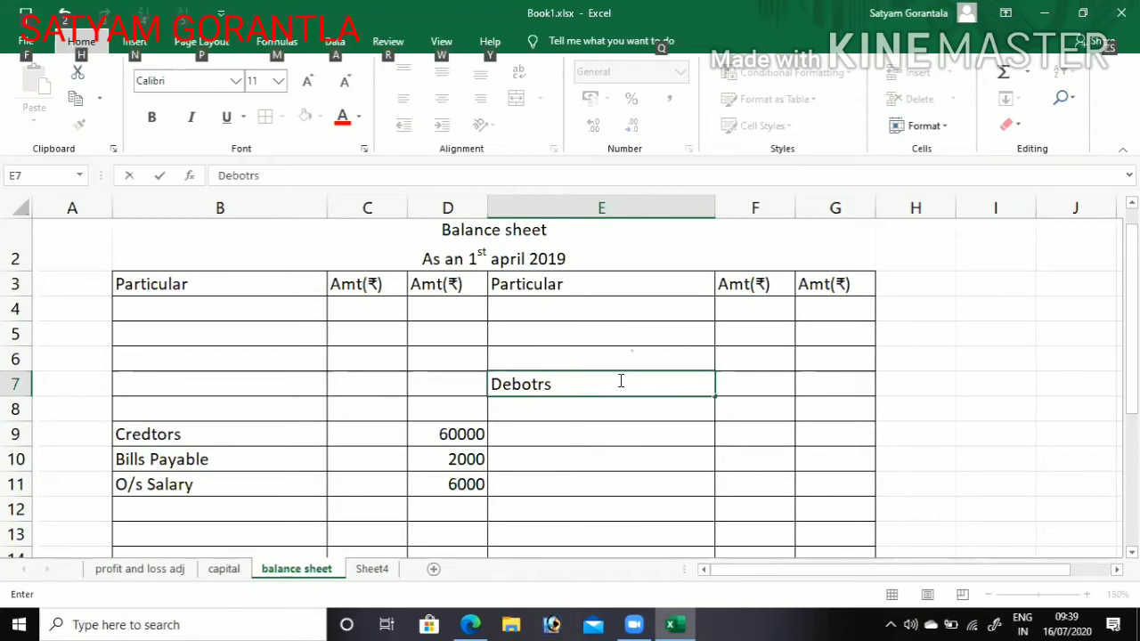
{"action": "double_click", "coordinate": [620, 381]}
{"action": "key", "text": "BackSpace"}
{"action": "key", "text": "BackSpace"}
{"action": "key", "text": "BackSpace"}
{"action": "key", "text": "BackSpace"}
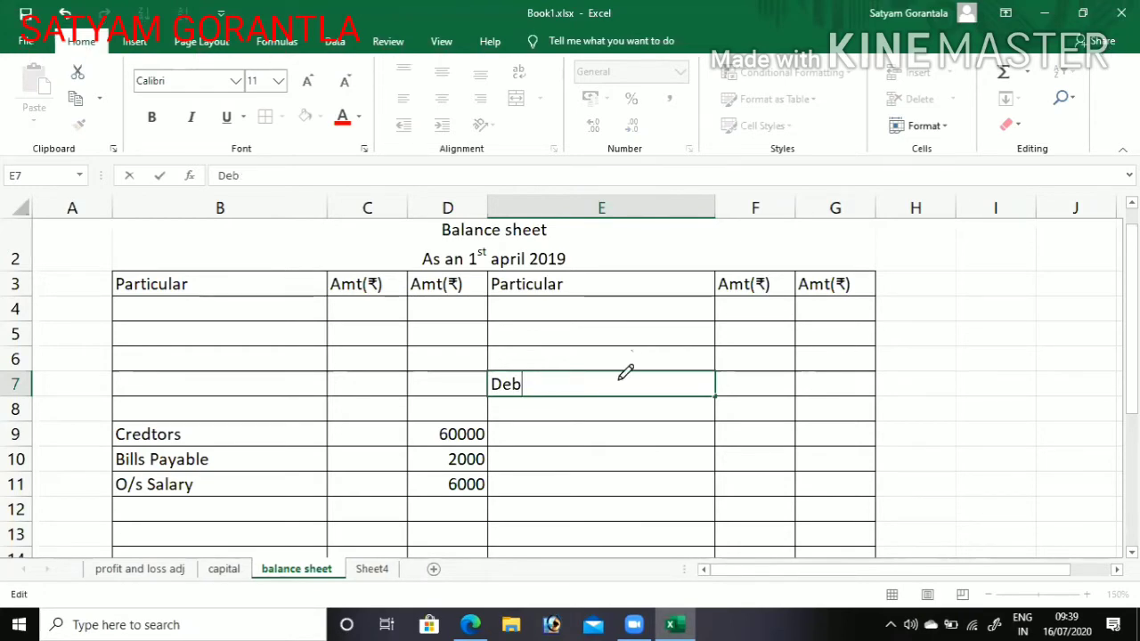
{"action": "key", "text": "alt+Tab"}
{"action": "key", "text": "alt+Tab"}
{"action": "type", "text": "tor"}
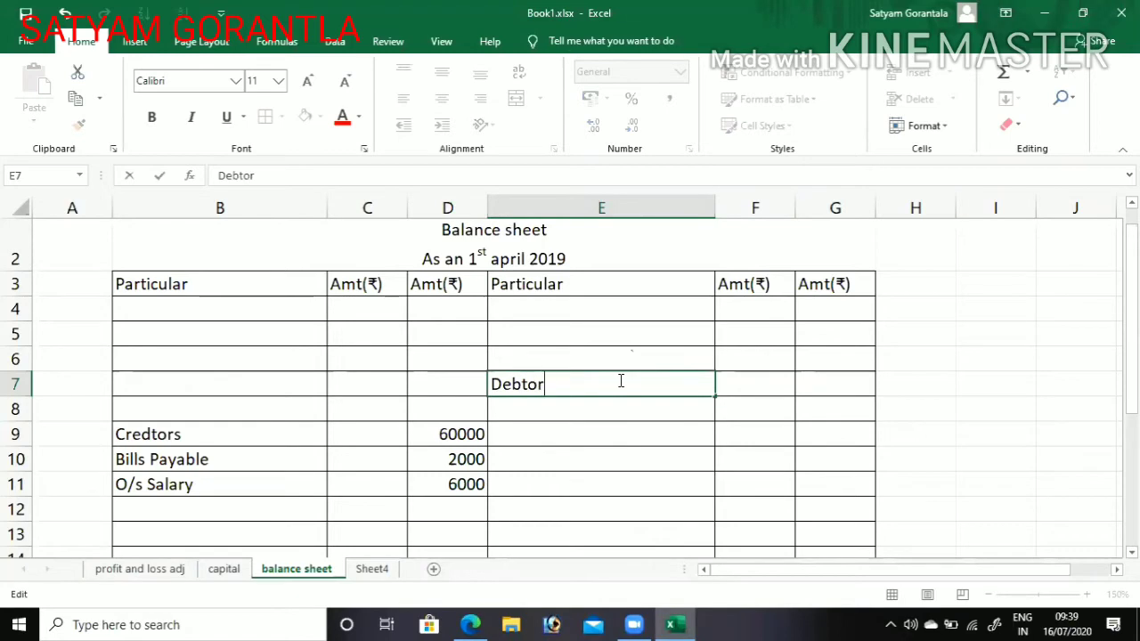
{"action": "key", "text": "Tab"}
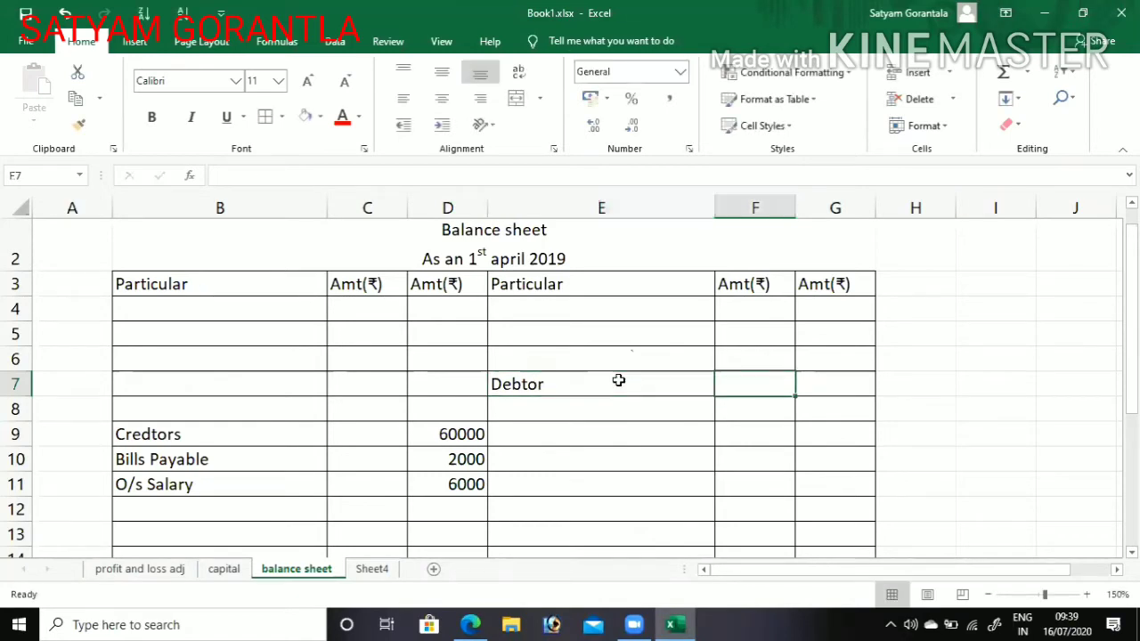
Enter the debtors' amount from the textbook's balance sheet, 100000, in the inner amount column at F7
{"action": "key", "text": "alt+Tab"}
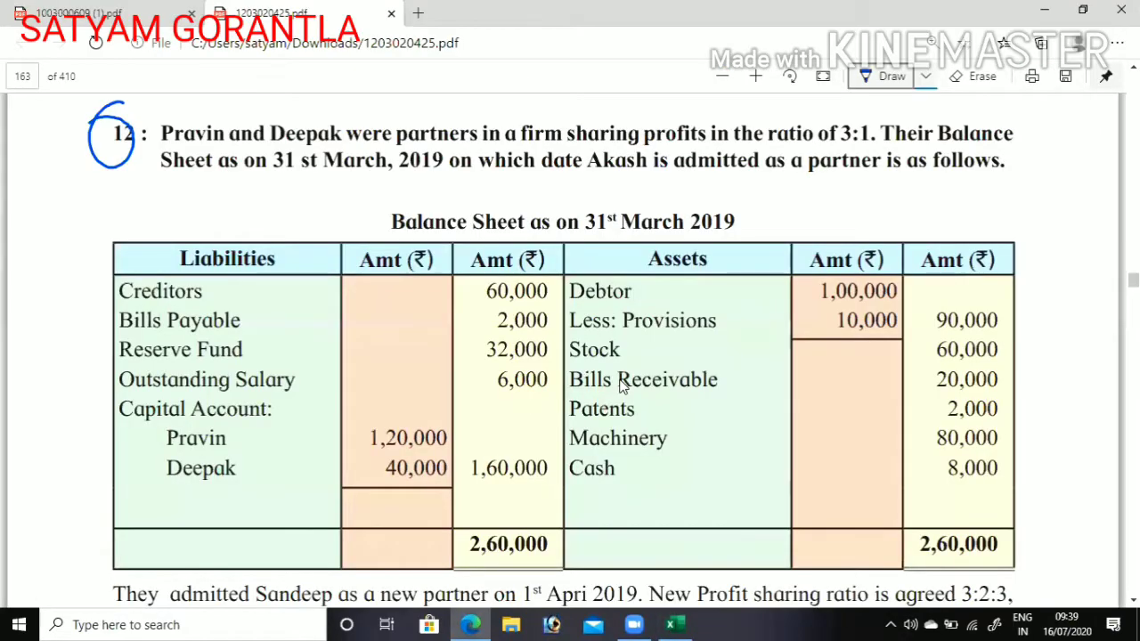
{"action": "key", "text": "alt+Tab"}
{"action": "key", "text": "alt+Tab"}
{"action": "key", "text": "alt+Tab"}
{"action": "type", "text": "100000"}
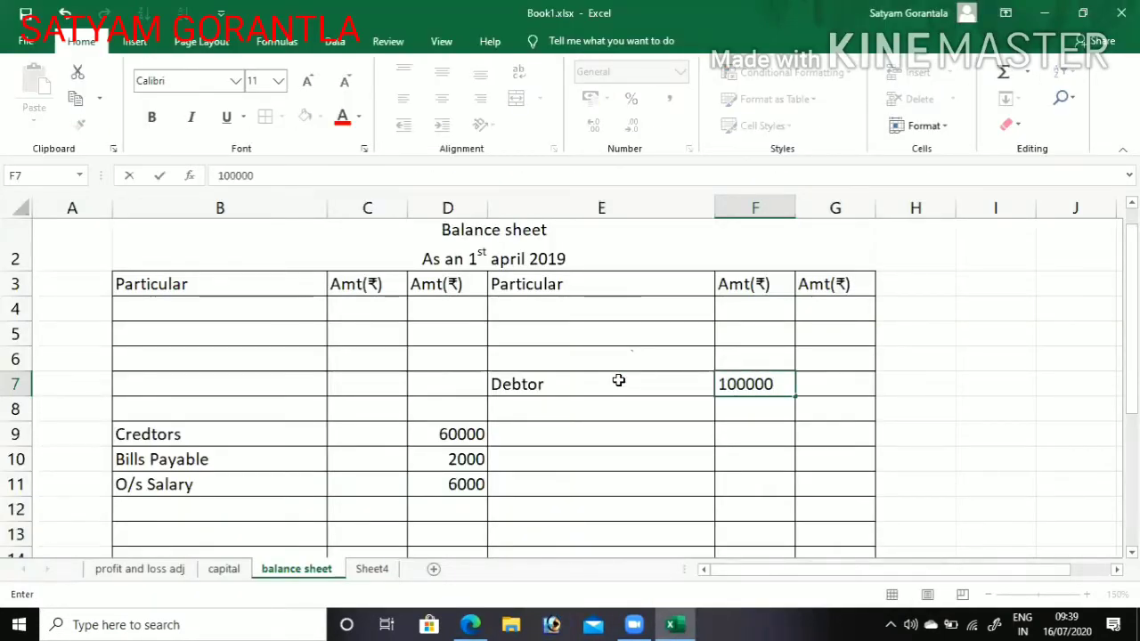
{"action": "key", "text": "Return"}
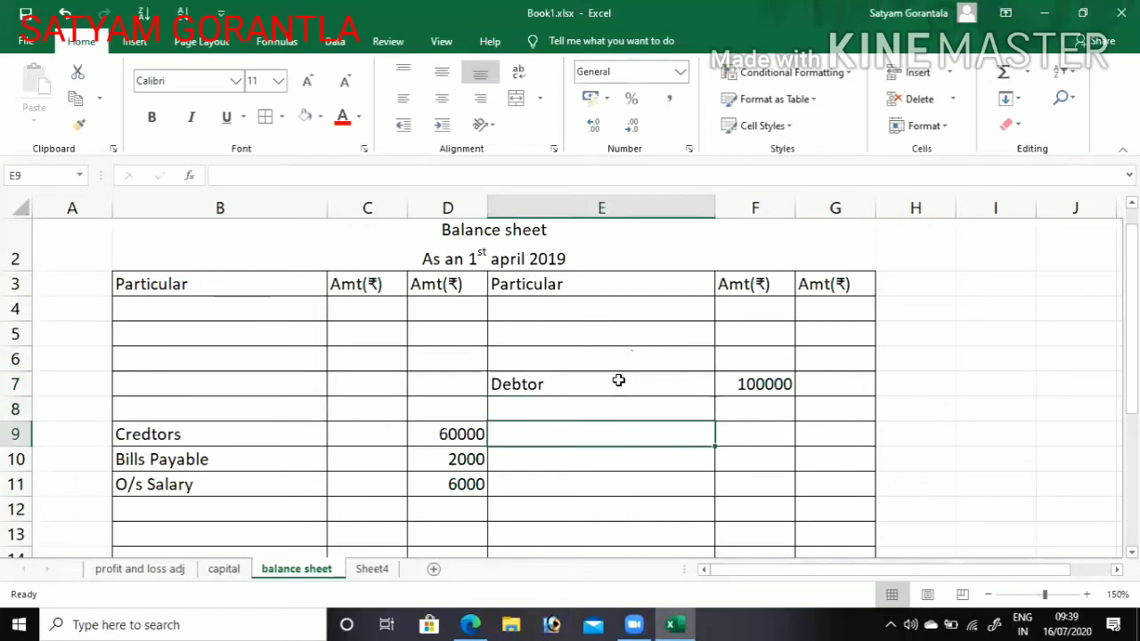
Enter the textbook's next asset, "Stock", in cell E9 of the balance sheet worksheet
{"action": "key", "text": "alt+Tab"}
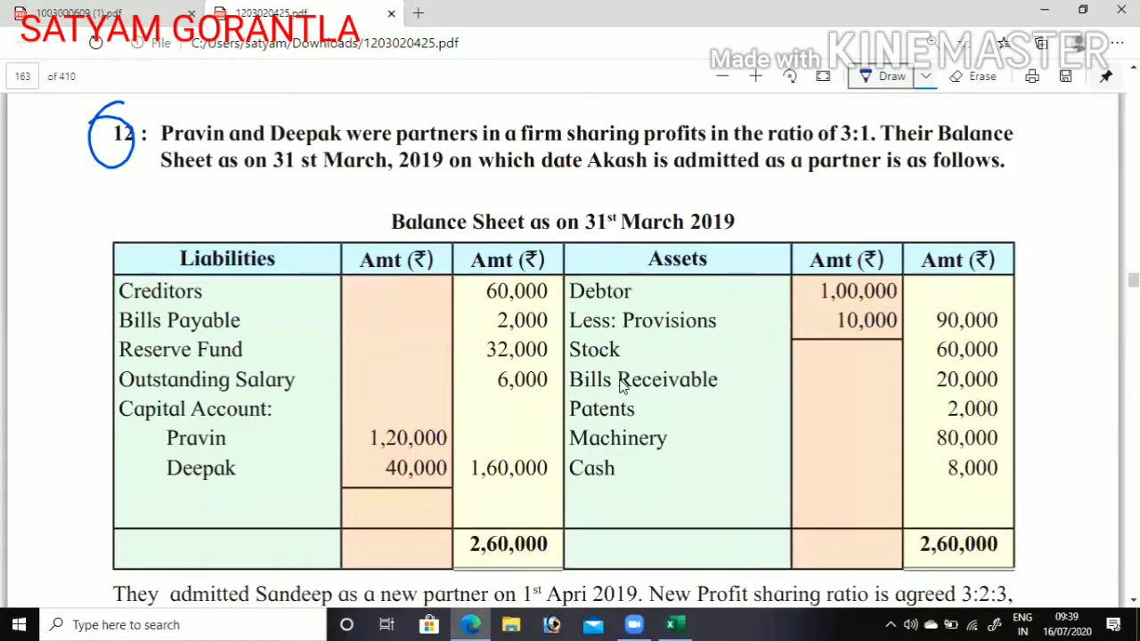
{"action": "key", "text": "alt+Tab"}
{"action": "type", "text": "Stoc"}
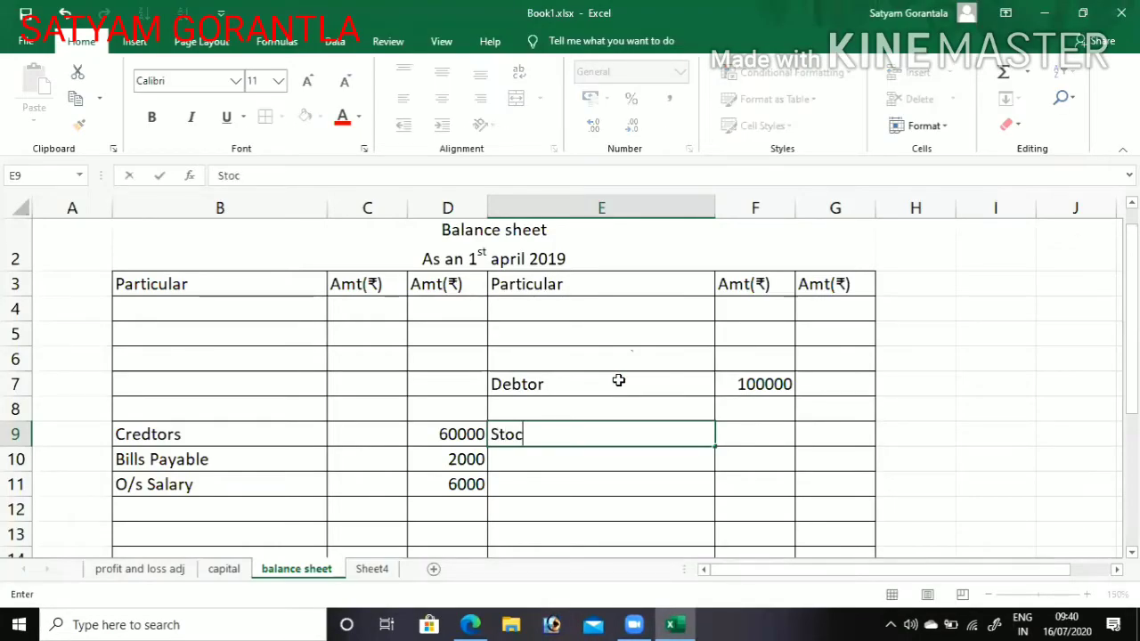
{"action": "type", "text": "k"}
{"action": "key", "text": "Tab"}
Check the textbook's adjustments for stock and enter its amount, 60000, in cell G9
{"action": "key", "text": "alt+Tab"}
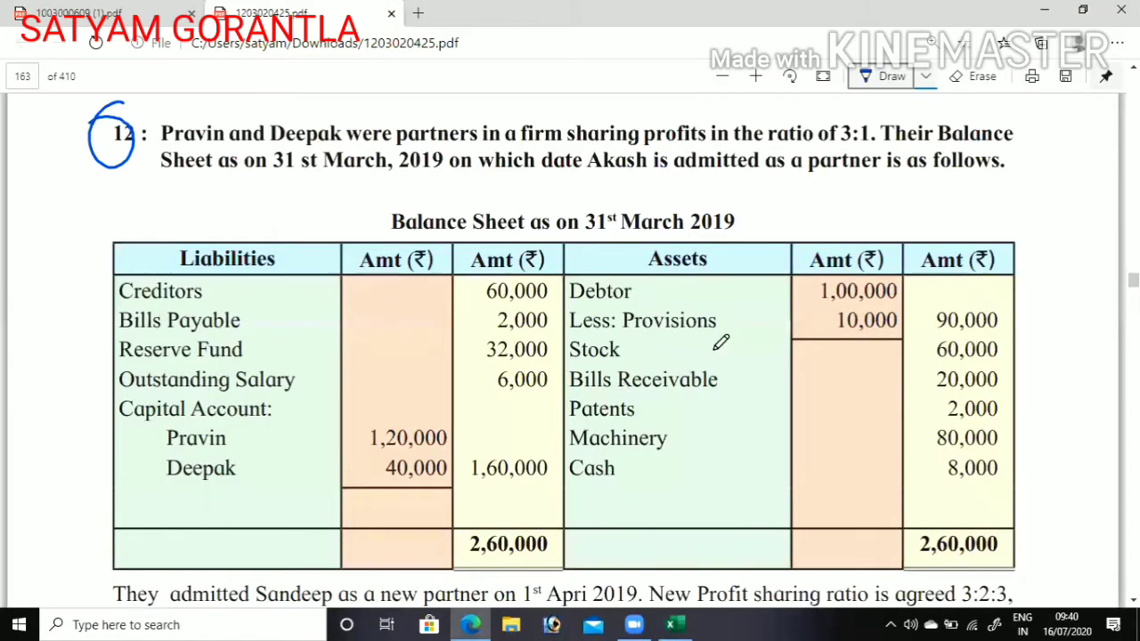
{"action": "scroll", "coordinate": [610, 409], "scroll_direction": "down", "scroll_amount": 4}
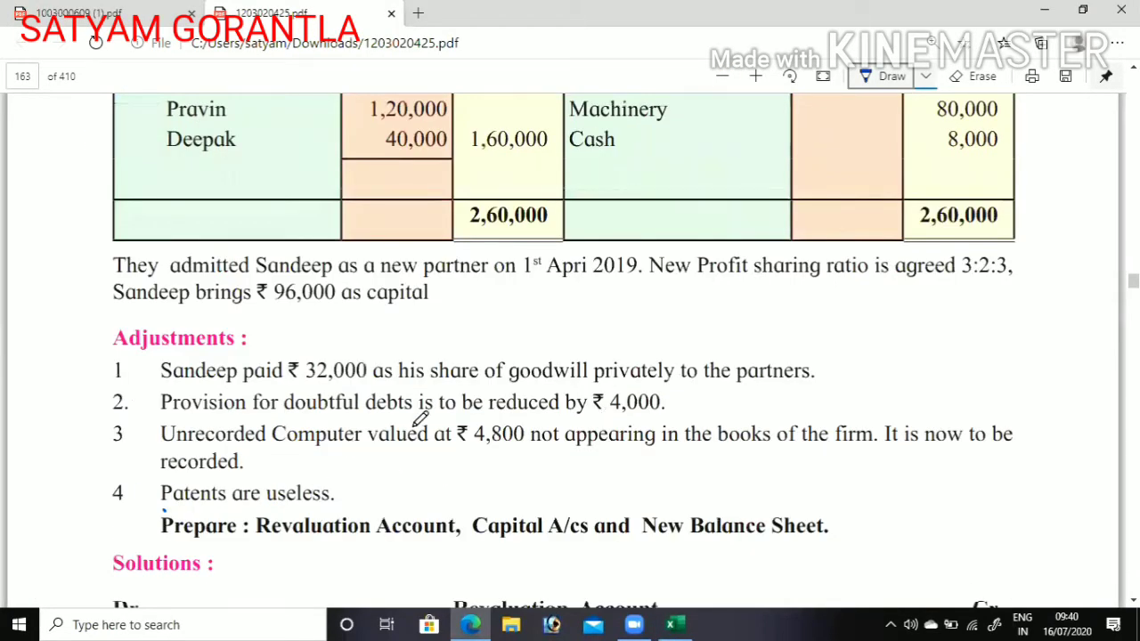
{"action": "key", "text": "alt+Tab"}
{"action": "key", "text": "alt+Tab"}
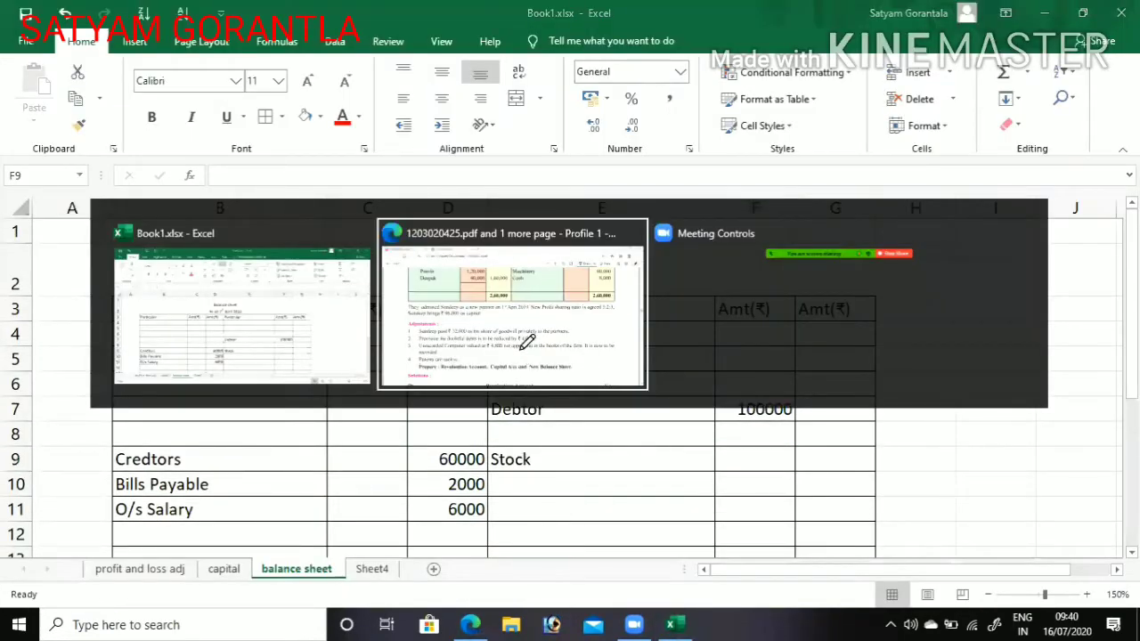
{"action": "scroll", "coordinate": [656, 323], "scroll_direction": "up", "scroll_amount": 4}
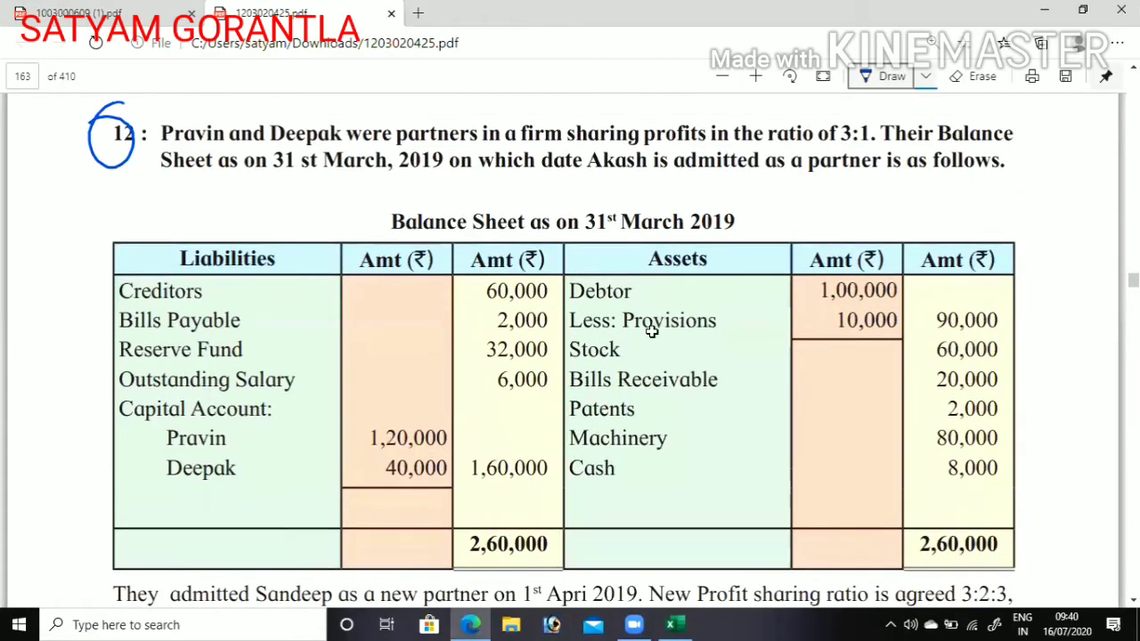
{"action": "key", "text": "alt+Tab"}
{"action": "key", "text": "Right"}
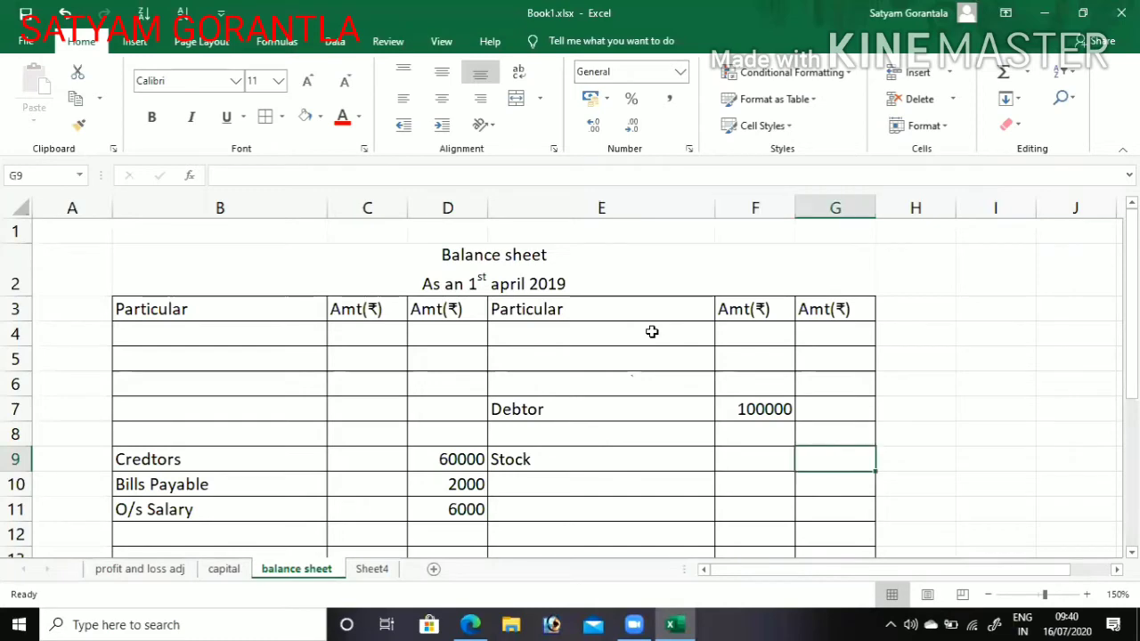
{"action": "type", "text": "60000"}
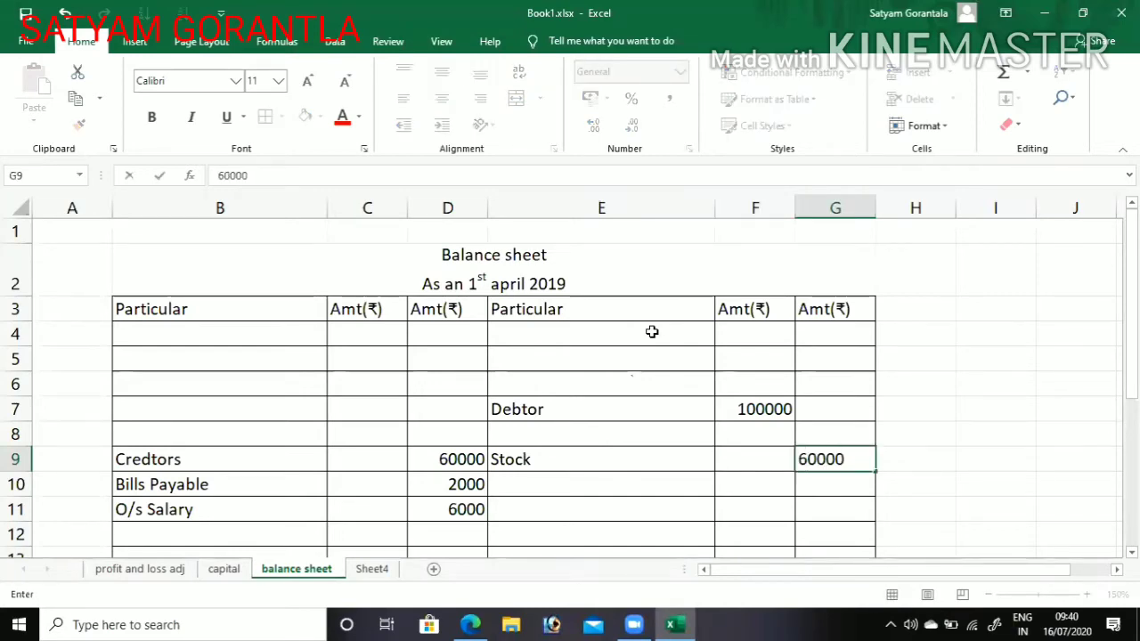
{"action": "key", "text": "Return"}
Enter the asset label "Patents" in cell E4 of the balance sheet worksheet
{"action": "key", "text": "alt+Tab"}
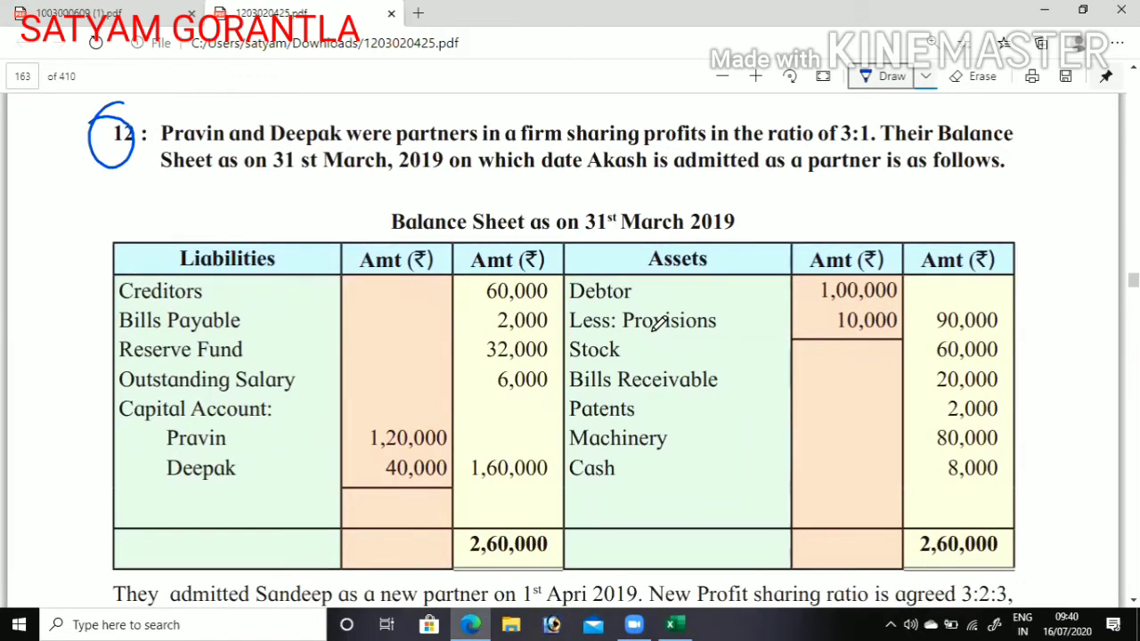
{"action": "key", "text": "alt+Tab"}
{"action": "key", "text": "Up"}
{"action": "key", "text": "Up"}
{"action": "key", "text": "Up"}
{"action": "key", "text": "Up"}
{"action": "key", "text": "Up"}
{"action": "key", "text": "Up"}
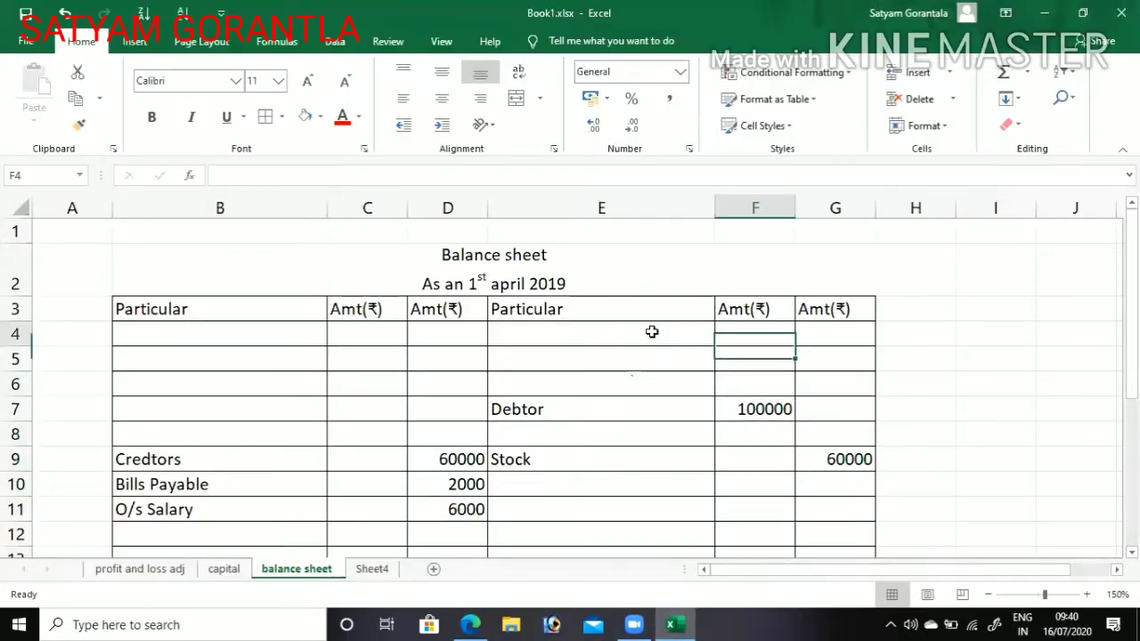
{"action": "left_click", "coordinate": [651, 331]}
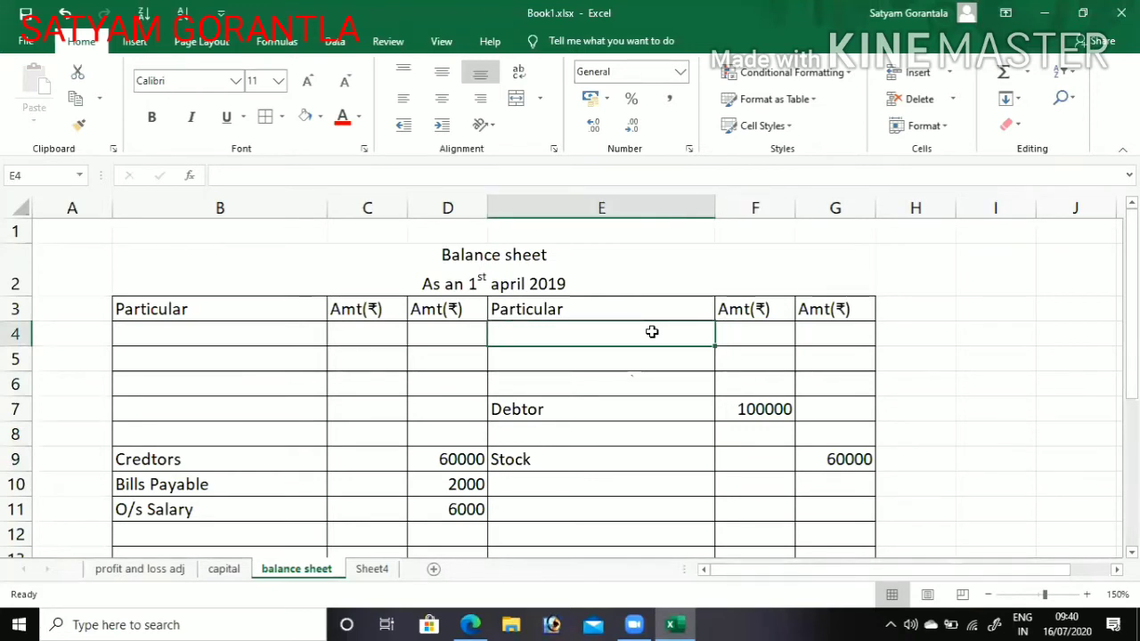
{"action": "type", "text": "Patens"}
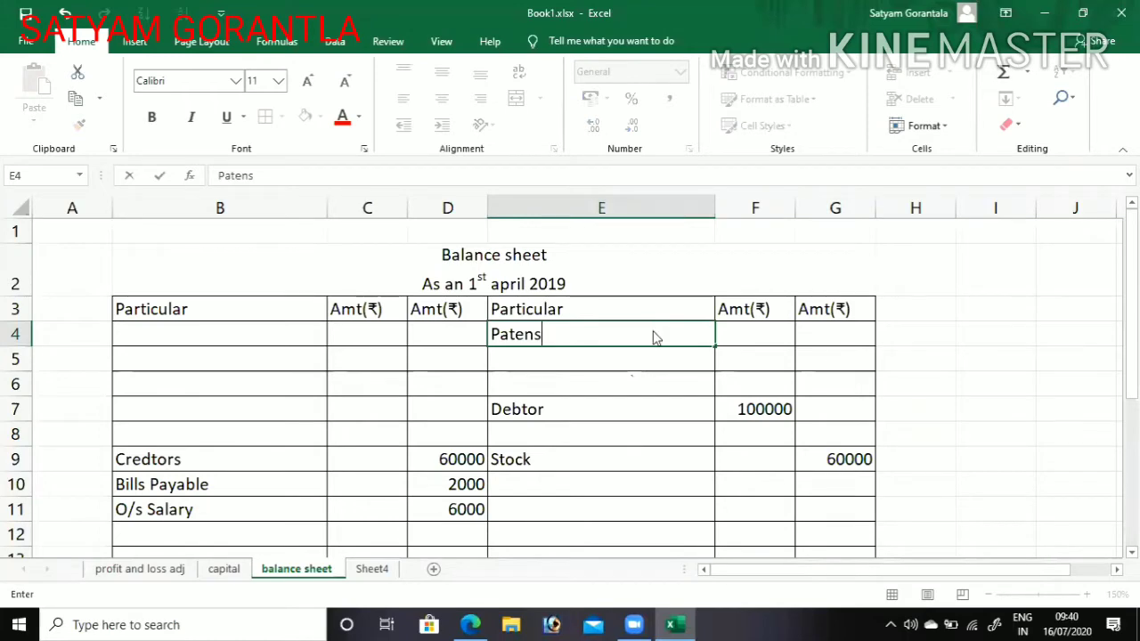
{"action": "key", "text": "alt+Tab"}
{"action": "key", "text": "alt+Tab"}
{"action": "key", "text": "BackSpace"}
{"action": "type", "text": "ts"}
{"action": "key", "text": "Tab"}
Enter the patents' amount from the textbook, 2000, in the inner amount column at F4
{"action": "key", "text": "alt+Tab"}
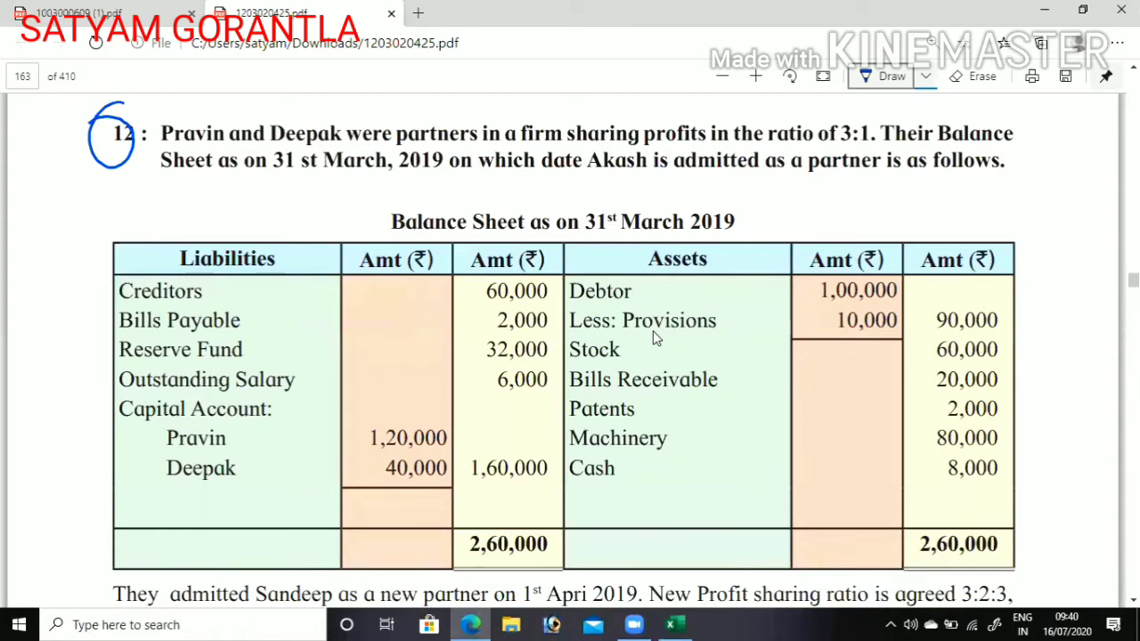
{"action": "key", "text": "alt+Tab"}
{"action": "type", "text": "2000"}
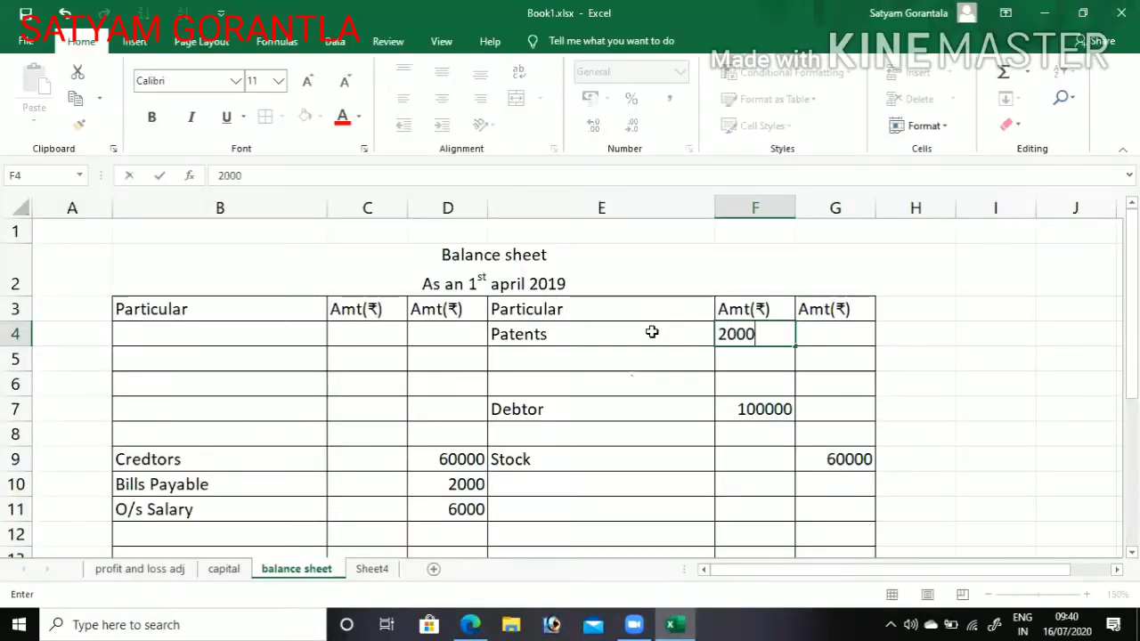
{"action": "key", "text": "Return"}
Enter the asset label "Bills Receivable" in cell E10, directly below Stock
{"action": "key", "text": "alt+Tab"}
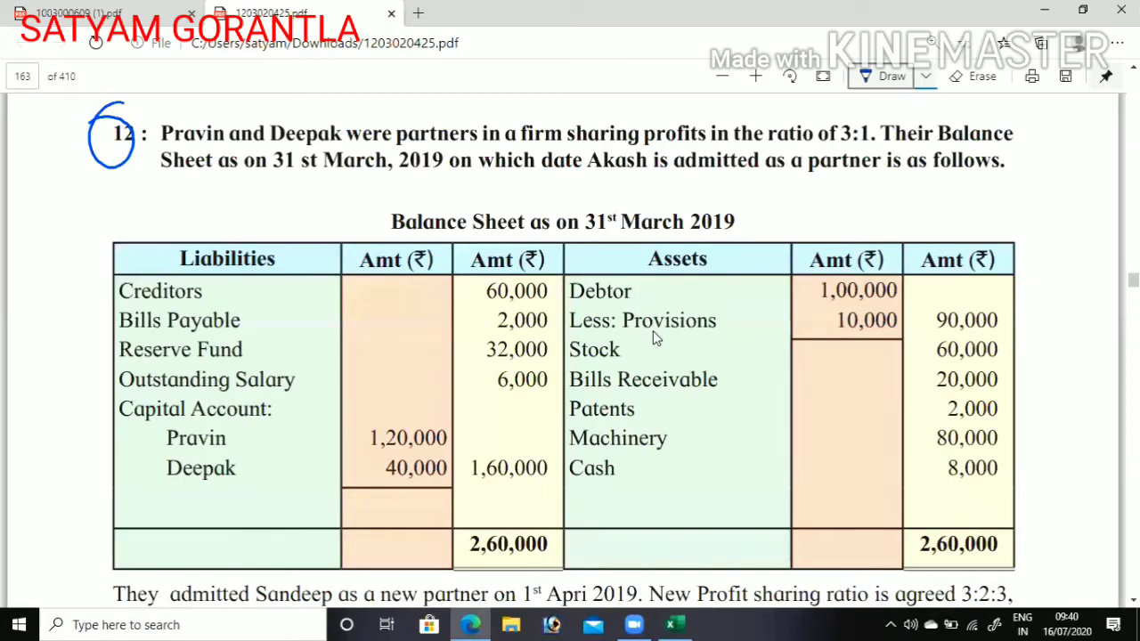
{"action": "key", "text": "alt+Tab"}
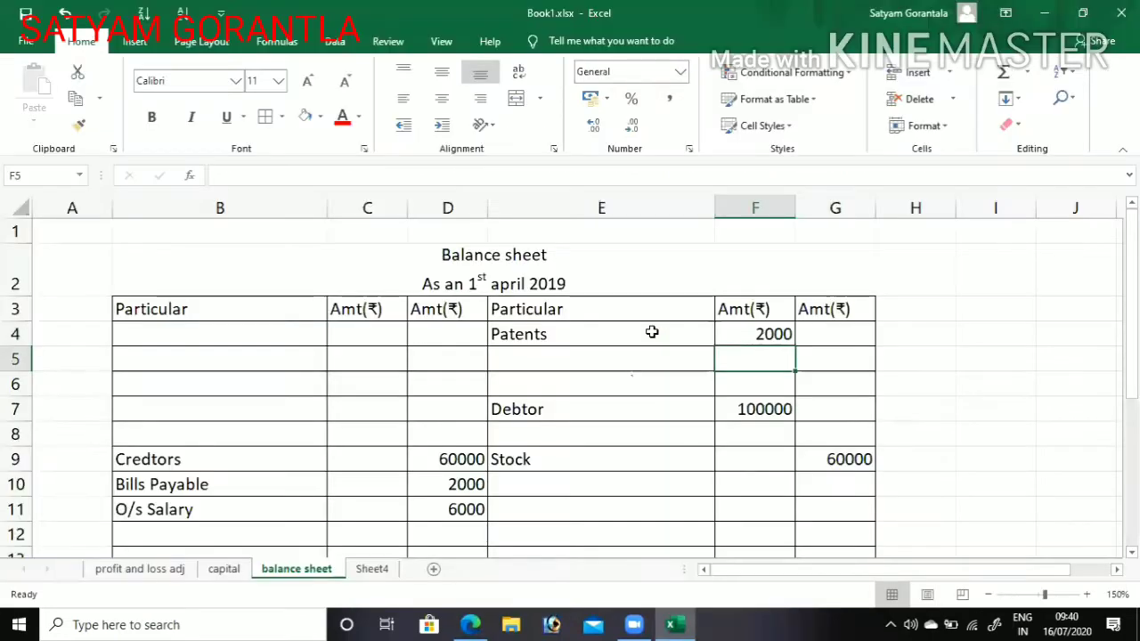
{"action": "key", "text": "Down"}
{"action": "key", "text": "Down"}
{"action": "key", "text": "Down"}
{"action": "key", "text": "Down"}
{"action": "key", "text": "Down"}
{"action": "key", "text": "Left"}
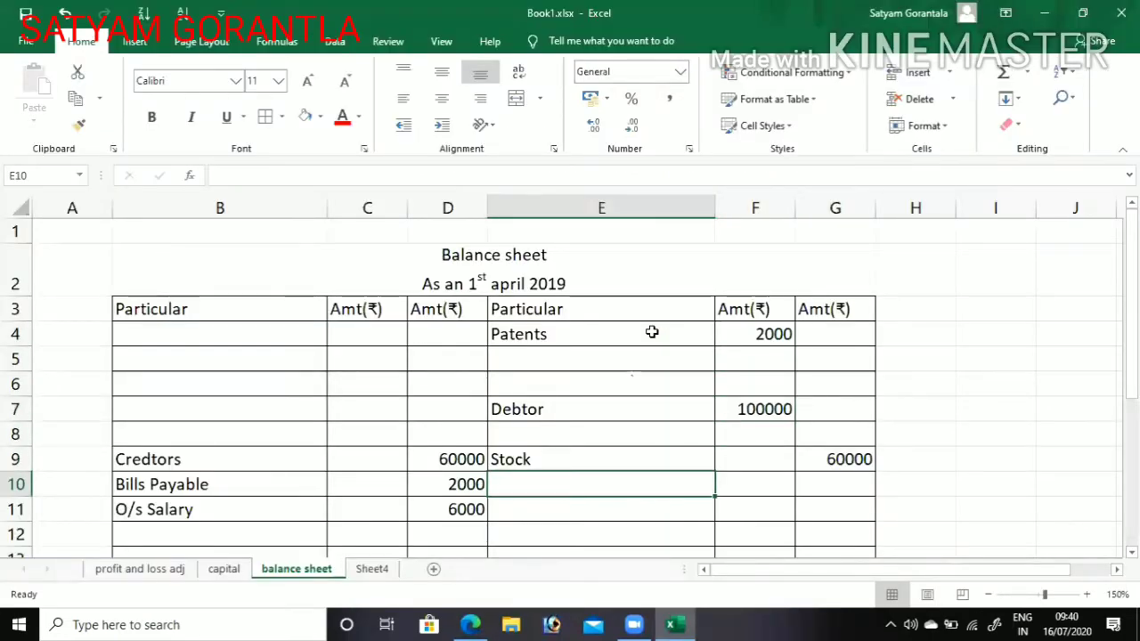
{"action": "type", "text": "Bills Rece"}
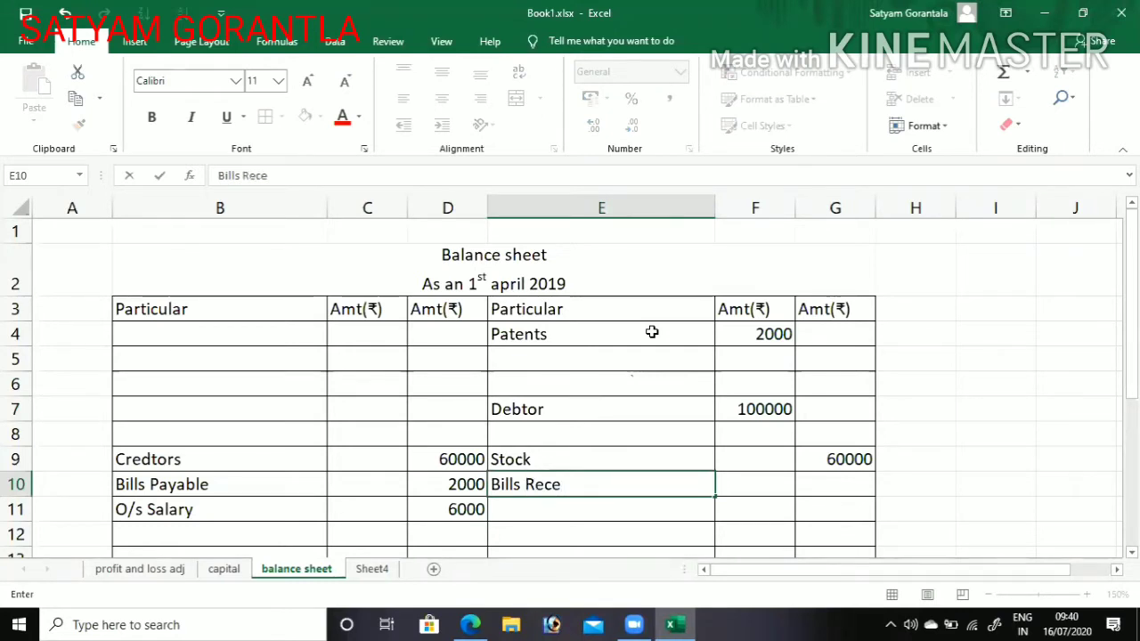
{"action": "key", "text": "BackSpace"}
{"action": "type", "text": "i"}
{"action": "key", "text": "BackSpace"}
{"action": "type", "text": "eivable"}
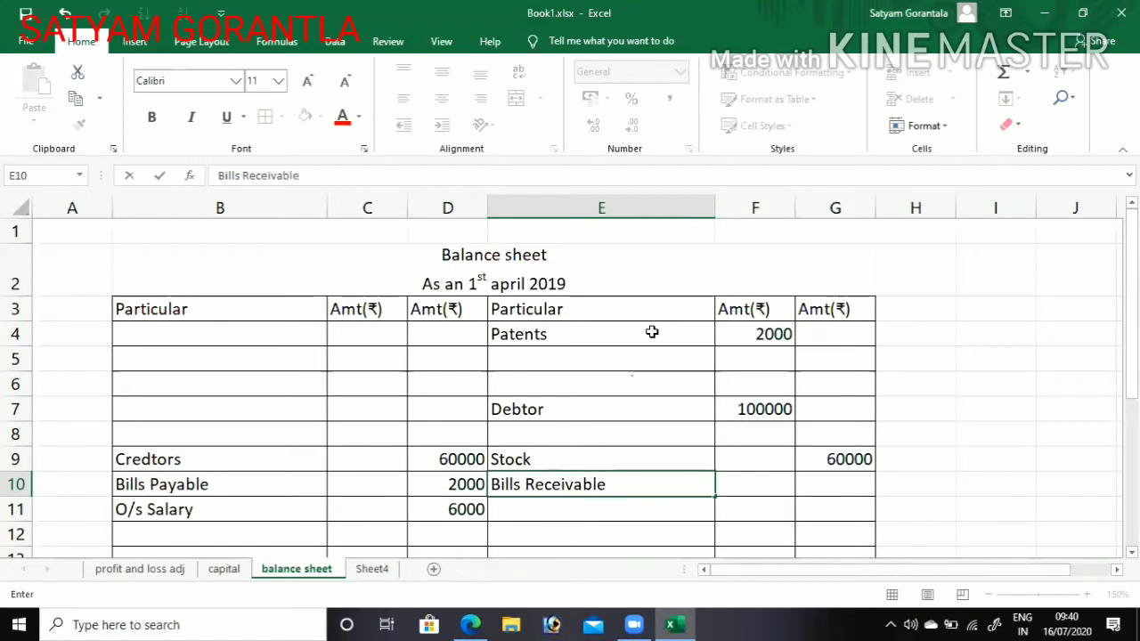
Enter the Bills Receivable amount from the textbook, 20000, in the outer amount column at G10
{"action": "key", "text": "Tab"}
{"action": "key", "text": "Tab"}
{"action": "key", "text": "alt+Tab"}
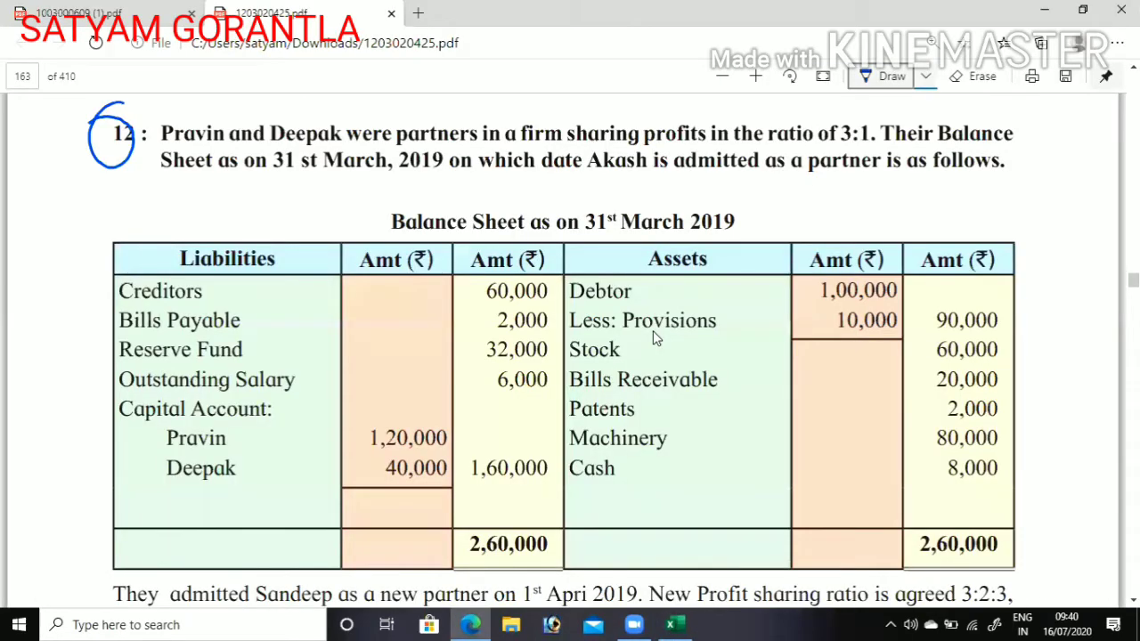
{"action": "key", "text": "alt+Tab"}
{"action": "type", "text": "20000"}
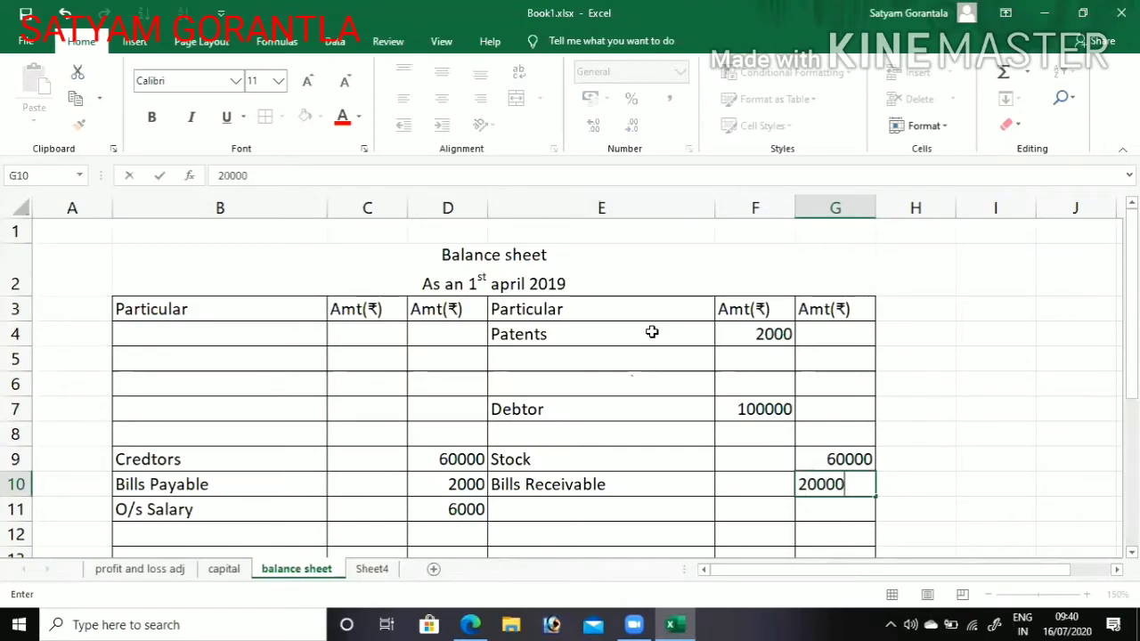
{"action": "key", "text": "Return"}
{"action": "key", "text": "Left"}
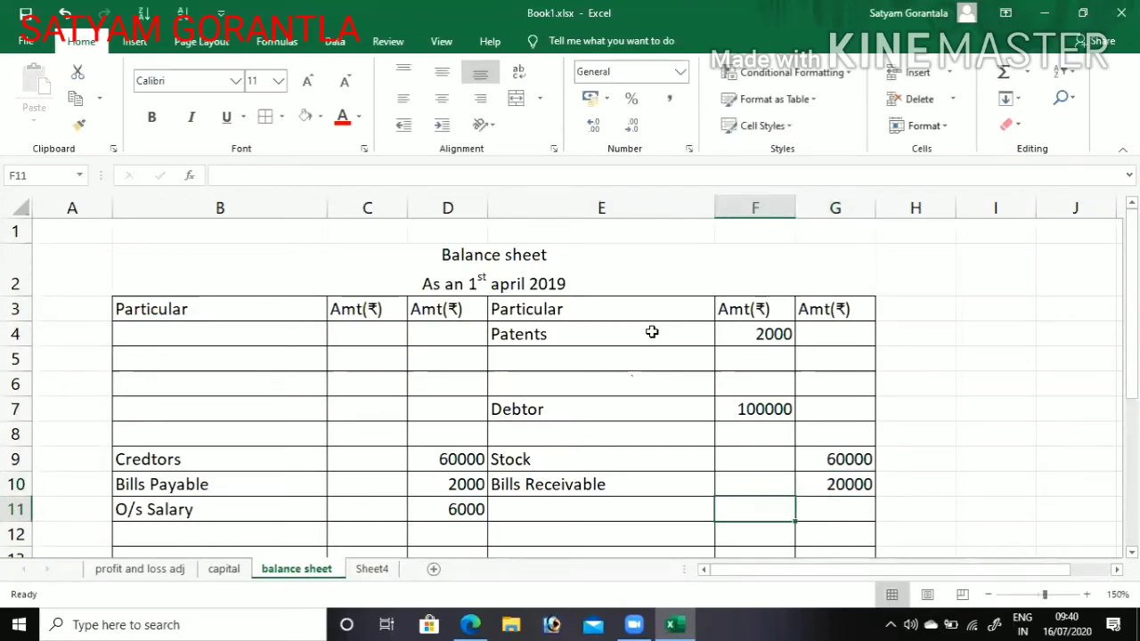
{"action": "key", "text": "Left"}
{"action": "key", "text": "alt+Tab"}
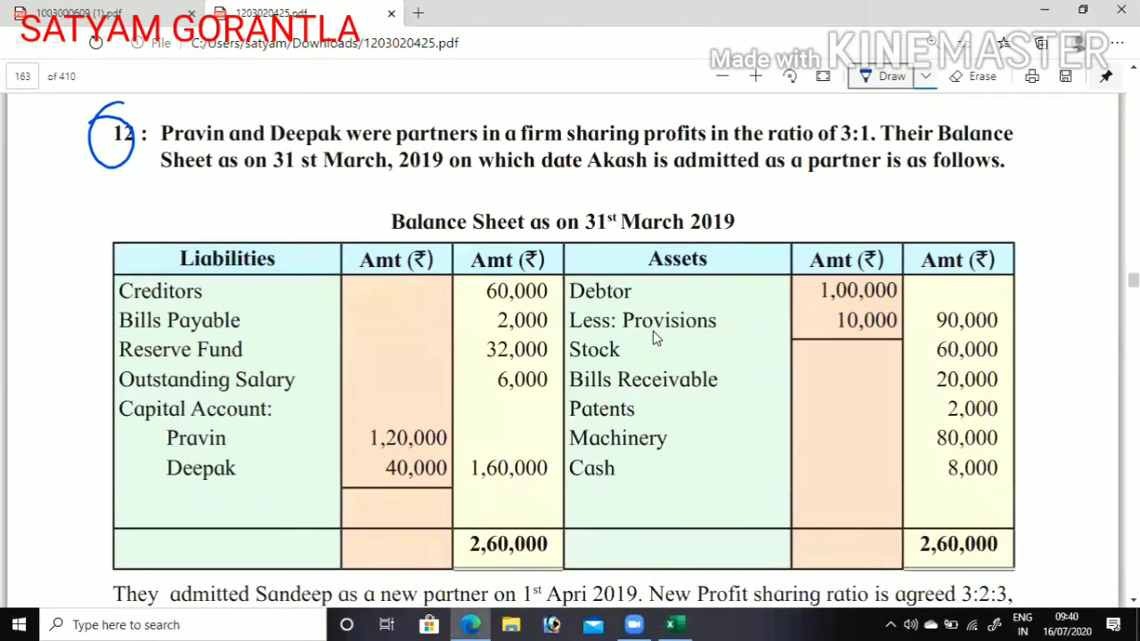
{"action": "key", "text": "alt+Tab"}
{"action": "key", "text": "Up"}
{"action": "key", "text": "Up"}
{"action": "key", "text": "Up"}
{"action": "key", "text": "Up"}
{"action": "key", "text": "Up"}
{"action": "key", "text": "Up"}
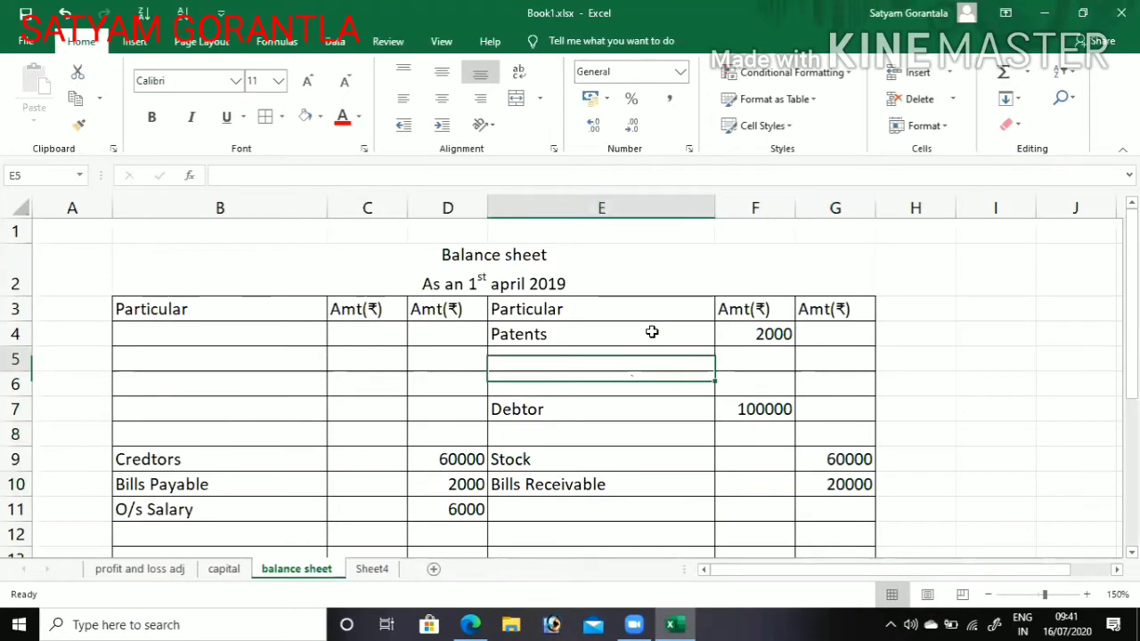
{"action": "type", "text": "Machi"}
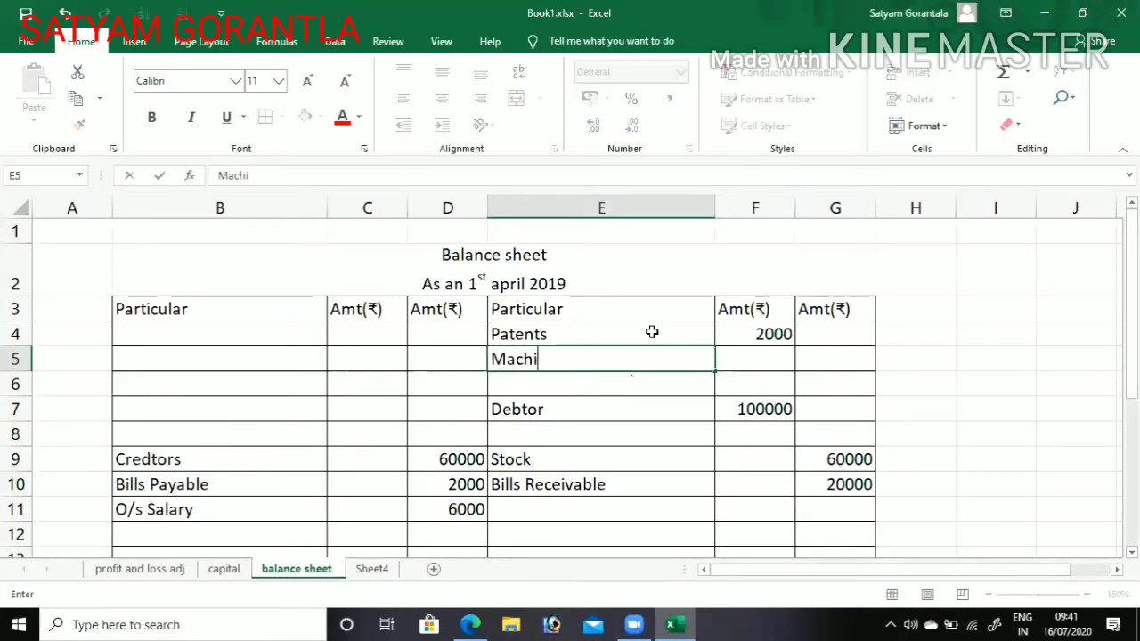
{"action": "key", "text": "BackSpace"}
{"action": "key", "text": "BackSpace"}
{"action": "key", "text": "BackSpace"}
{"action": "key", "text": "BackSpace"}
{"action": "key", "text": "BackSpace"}
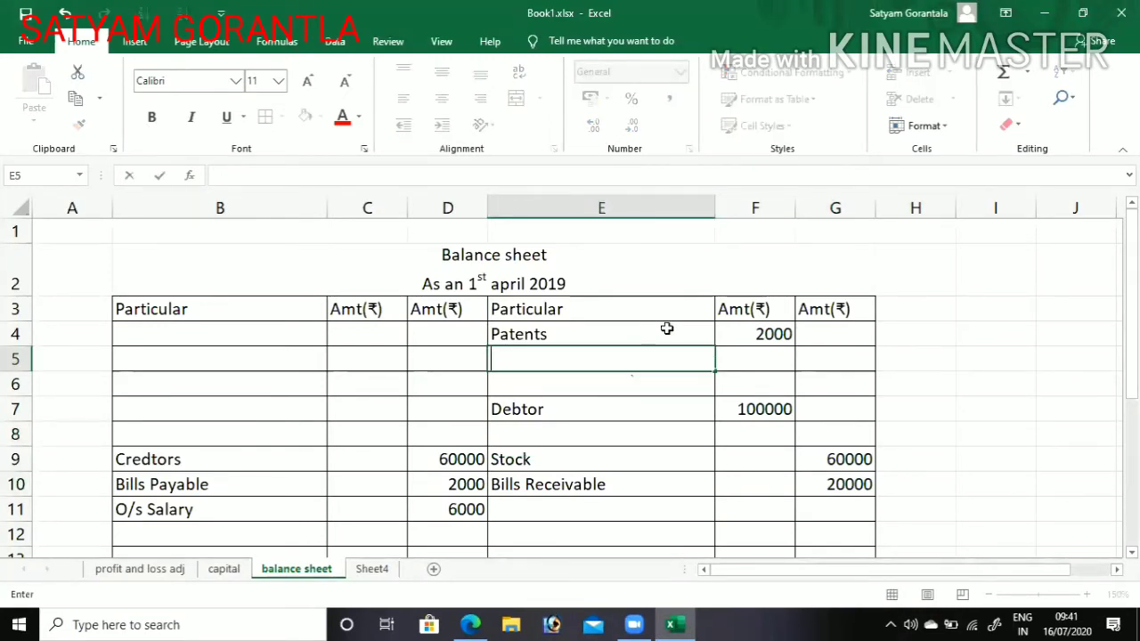
Insert a blank row at row 5 of the balance sheet, below the Patents row
{"action": "left_click", "coordinate": [13, 358]}
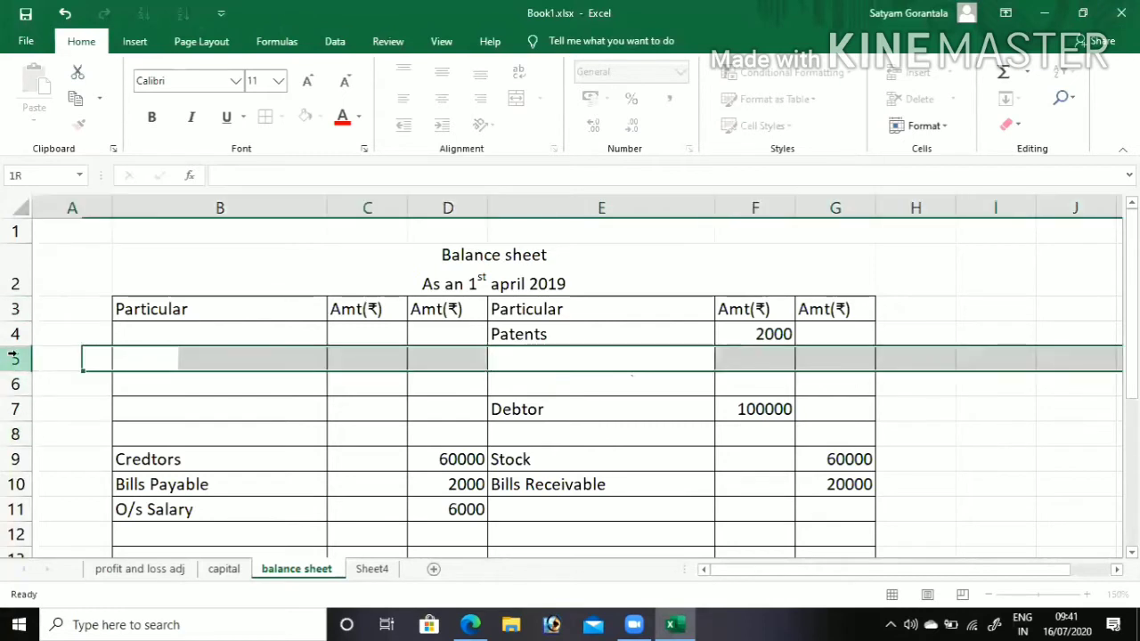
{"action": "right_click", "coordinate": [12, 358]}
{"action": "left_click", "coordinate": [46, 472]}
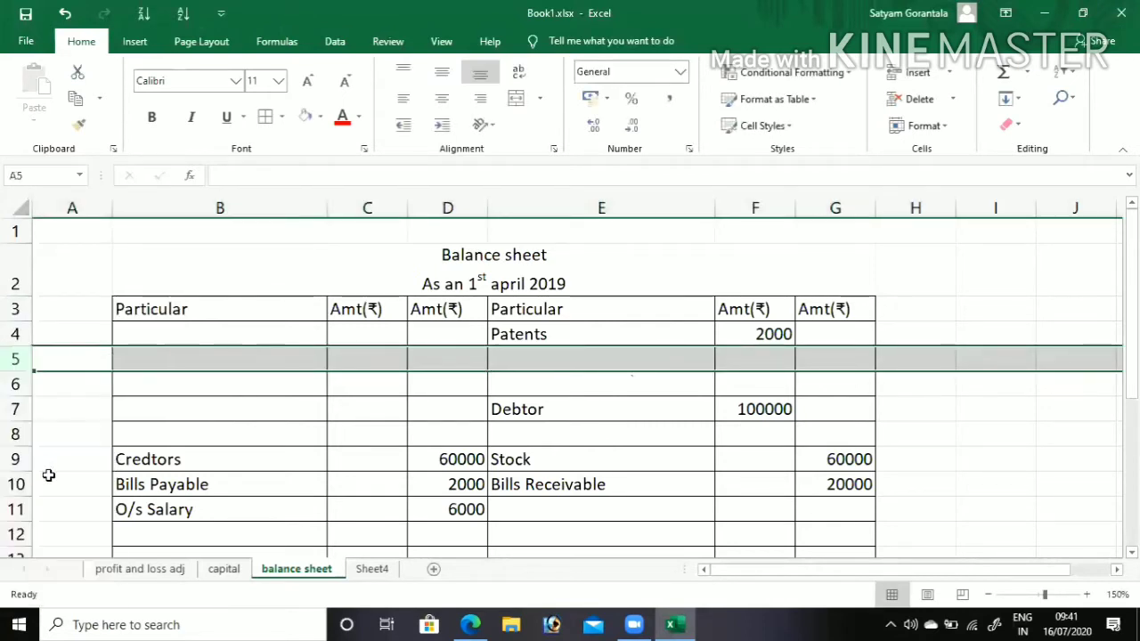
Enter the asset label "Machinery" in cell E6, checking its spelling against the textbook
{"action": "left_click", "coordinate": [537, 381]}
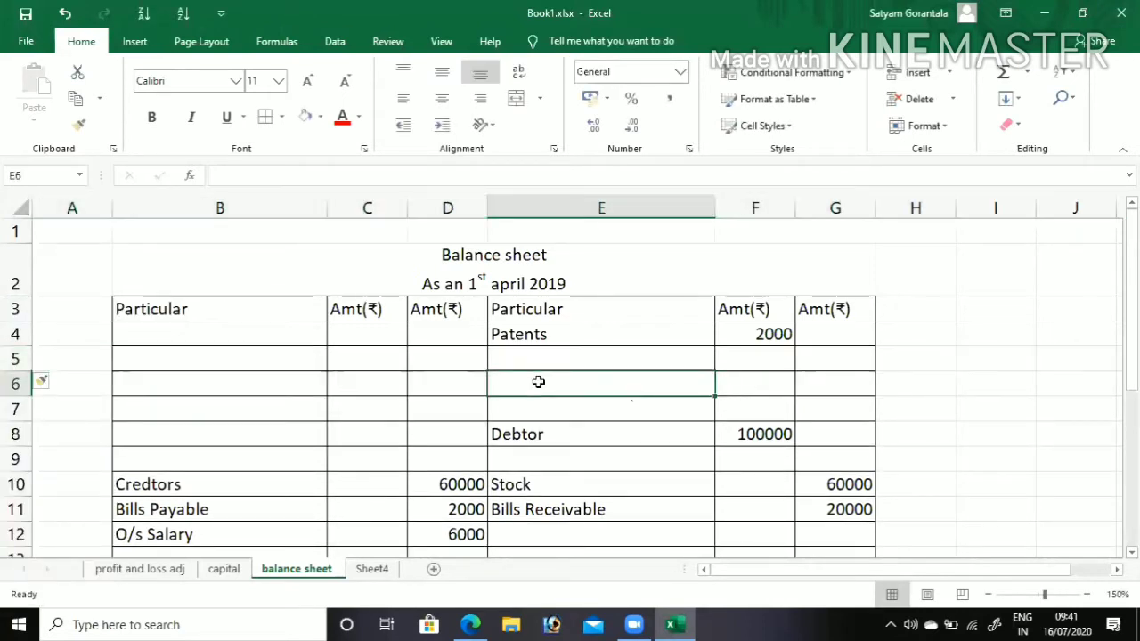
{"action": "type", "text": "Machin"}
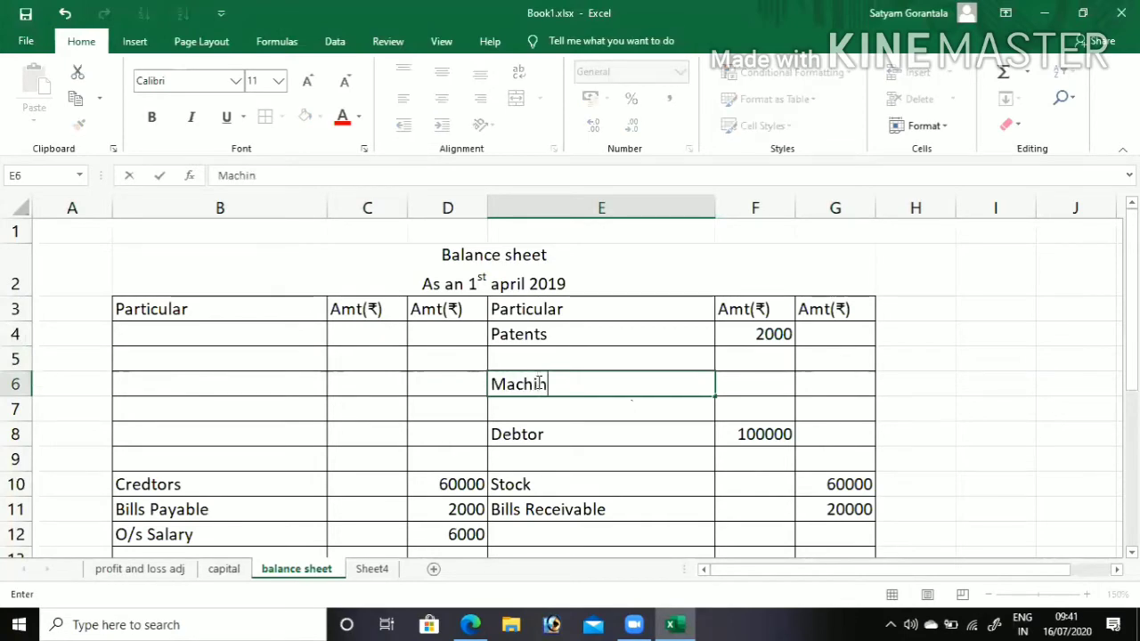
{"action": "type", "text": "ery"}
{"action": "key", "text": "BackSpace"}
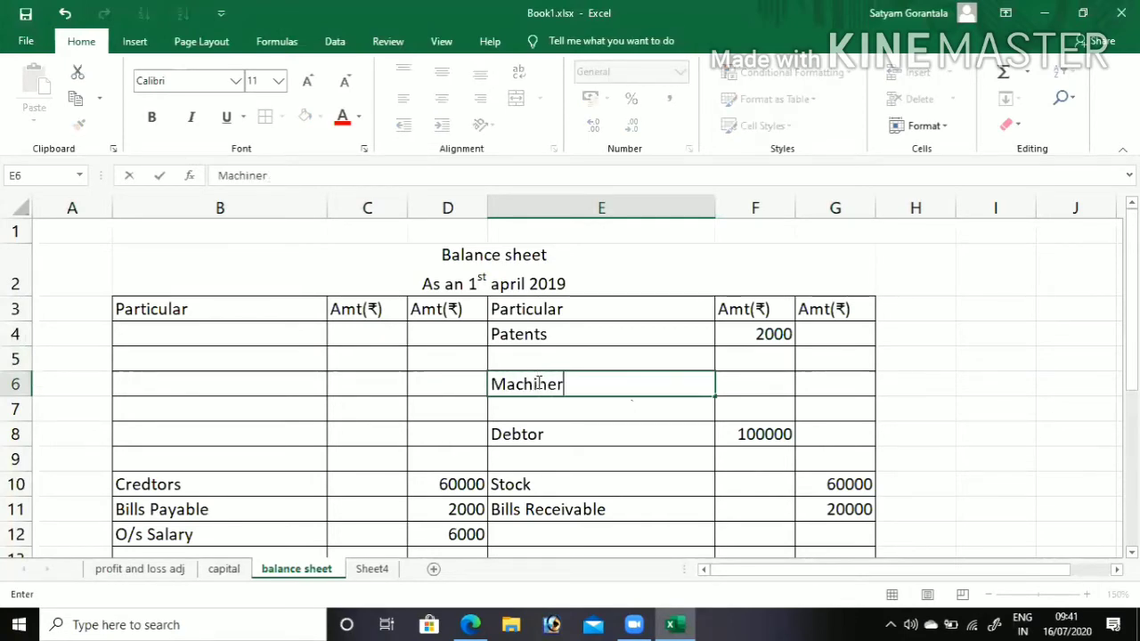
{"action": "key", "text": "BackSpace"}
{"action": "key", "text": "alt+Tab"}
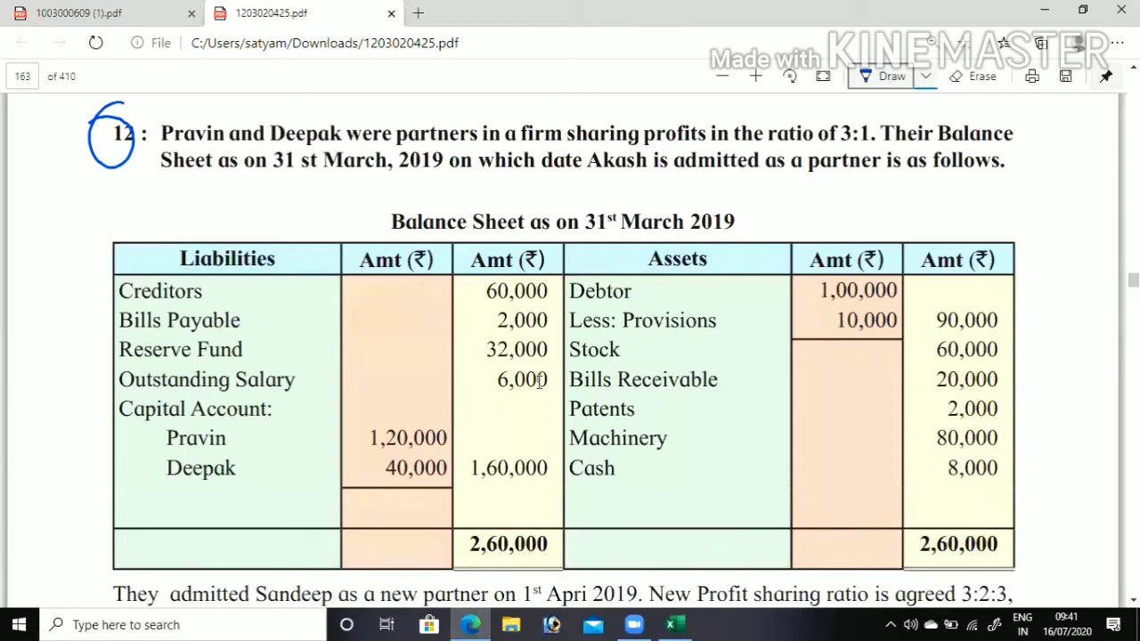
{"action": "key", "text": "alt+Tab"}
{"action": "type", "text": "ry"}
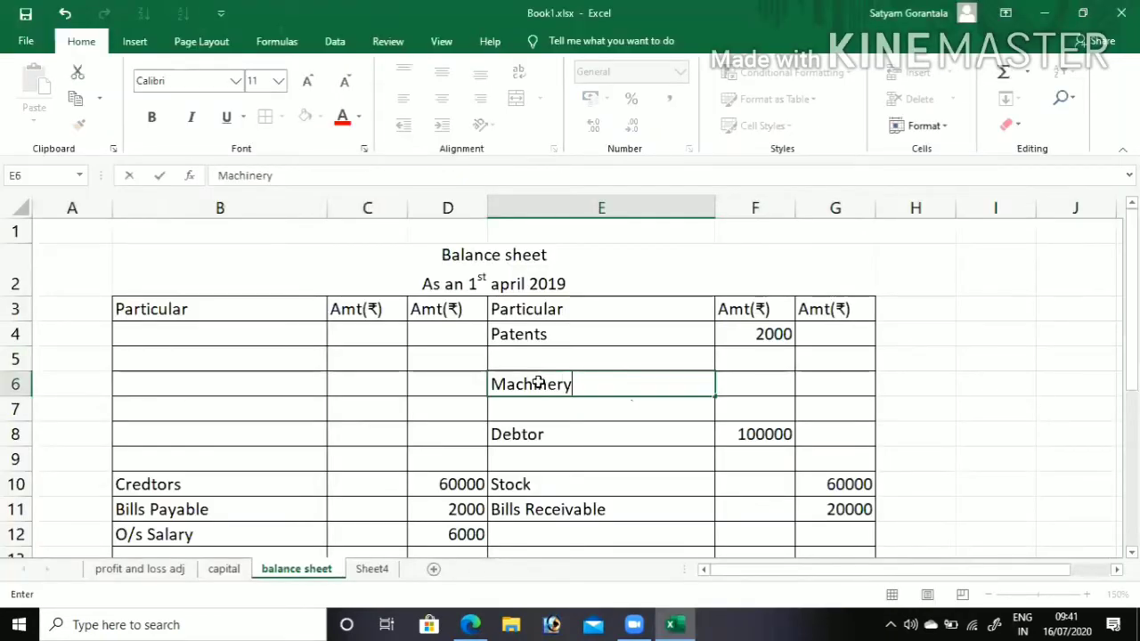
{"action": "key", "text": "Tab"}
Enter the machinery amount from the textbook, 80000, in the inner amount column at F6
{"action": "key", "text": "alt+Tab"}
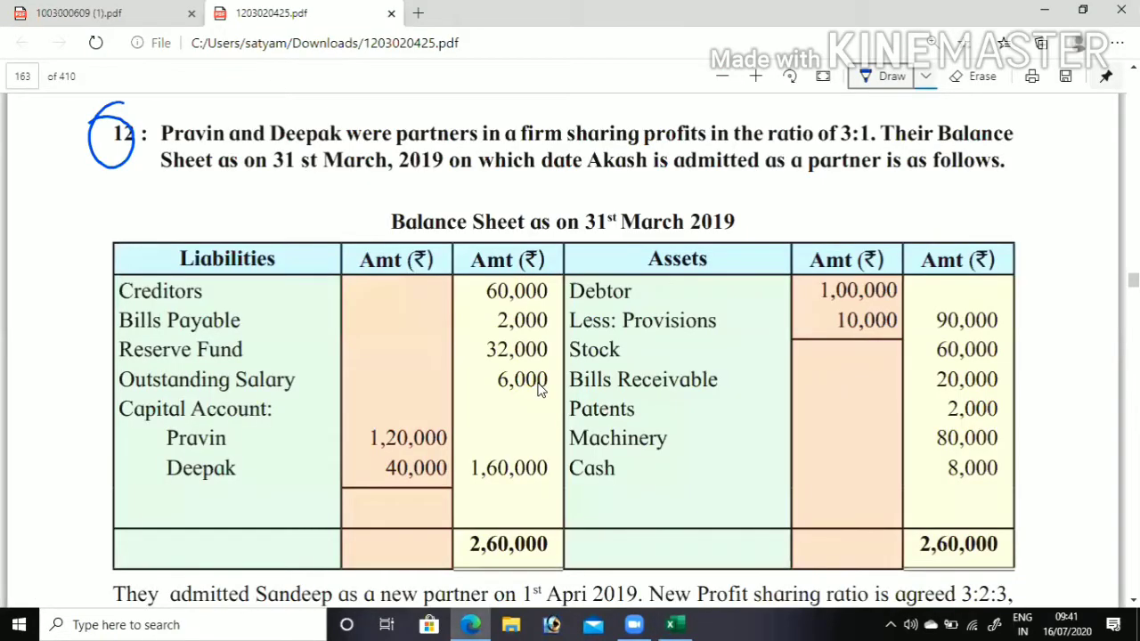
{"action": "key", "text": "alt+Tab"}
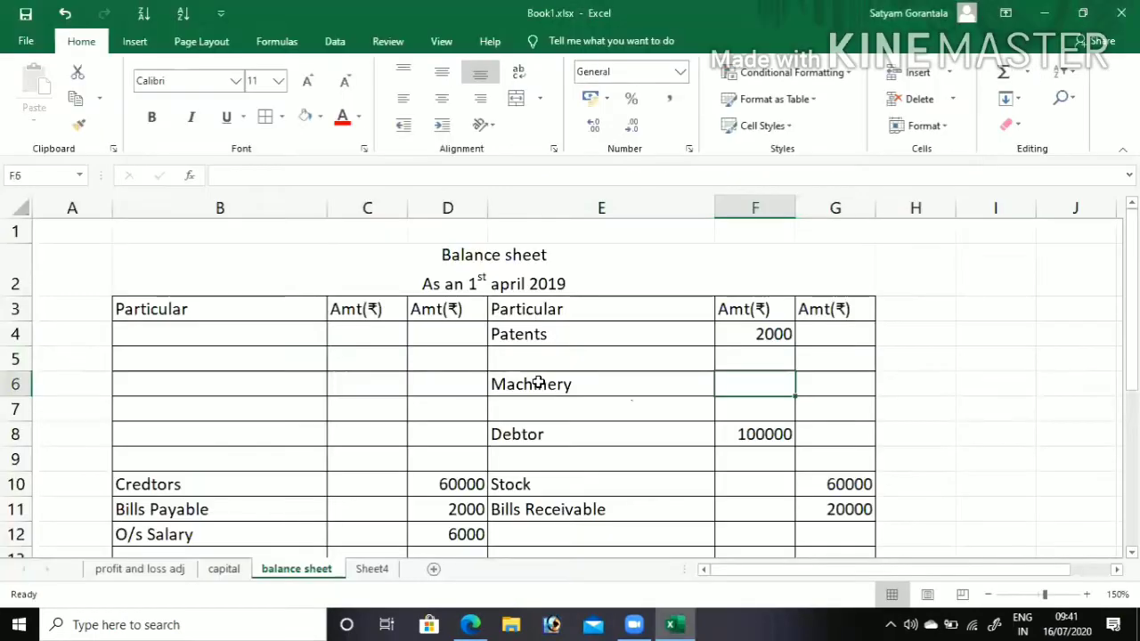
{"action": "type", "text": "80000"}
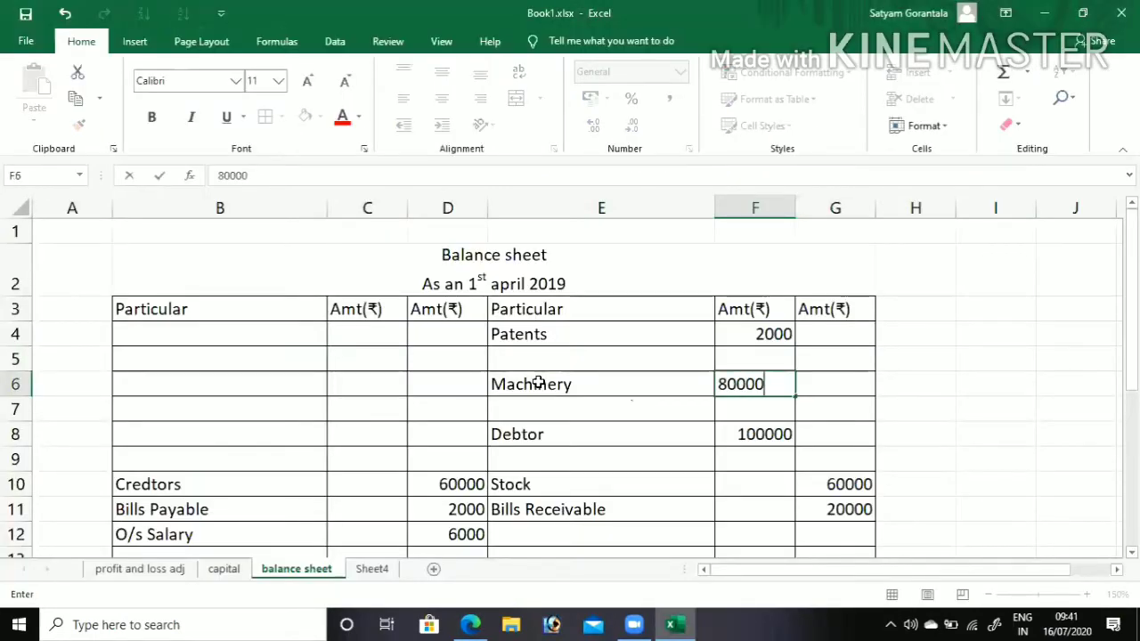
{"action": "key", "text": "Return"}
Check the textbook's adjustments for machinery and move its amount from F6 to the outer amount column at G6
{"action": "key", "text": "alt+Tab"}
{"action": "scroll", "coordinate": [541, 389], "scroll_direction": "down", "scroll_amount": 5}
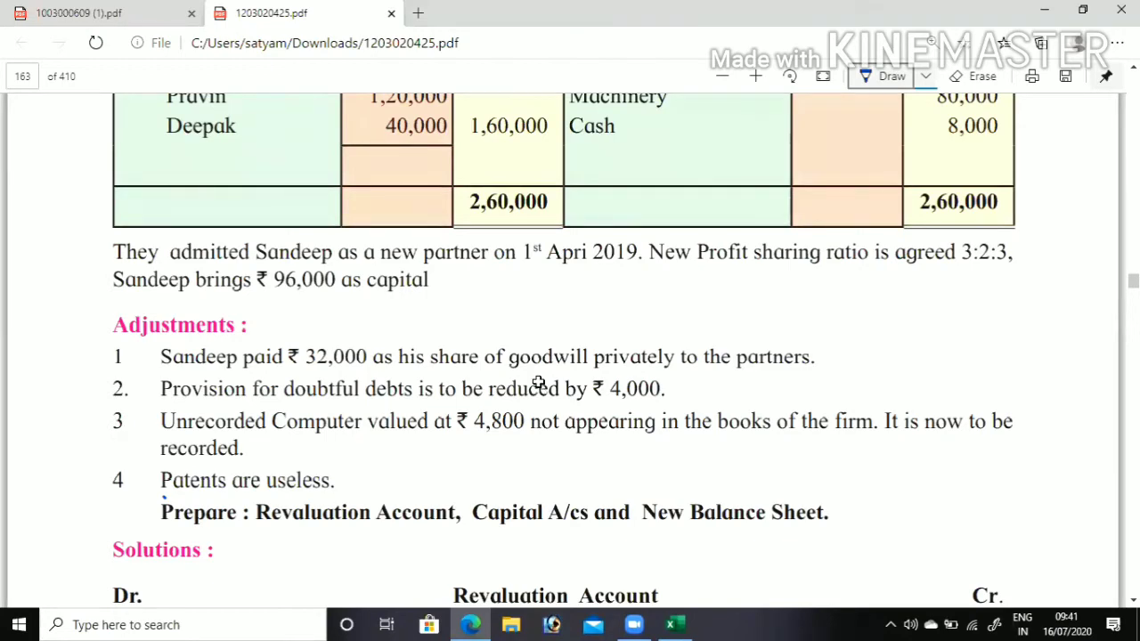
{"action": "key", "text": "alt+Tab"}
{"action": "key", "text": "Up"}
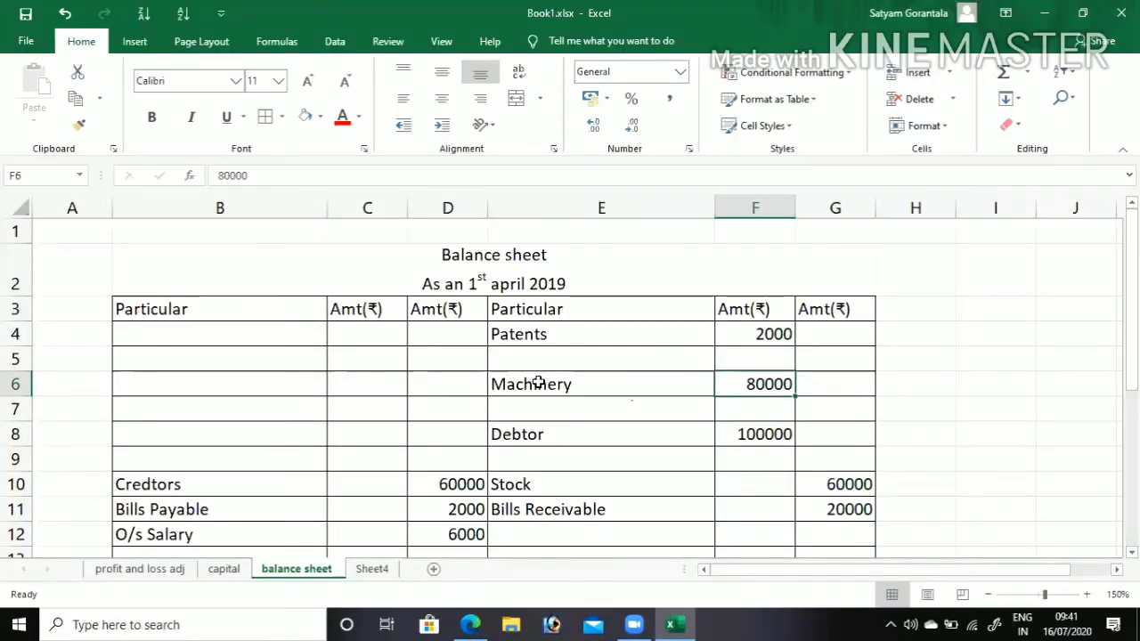
{"action": "key", "text": "ctrl+c"}
{"action": "key", "text": "Right"}
{"action": "key", "text": "Return"}
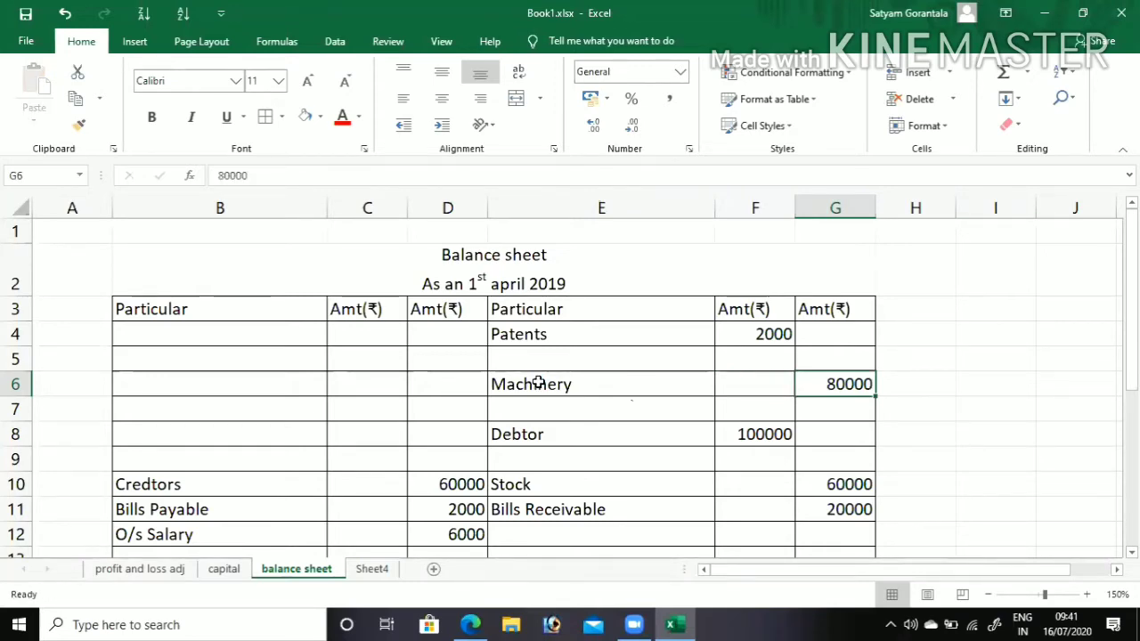
Look up the Cash amount in the textbook's balance sheet and go to cell B3 of the Cash / Bank account on Sheet4
{"action": "key", "text": "alt+Tab"}
{"action": "scroll", "coordinate": [539, 387], "scroll_direction": "up", "scroll_amount": 2}
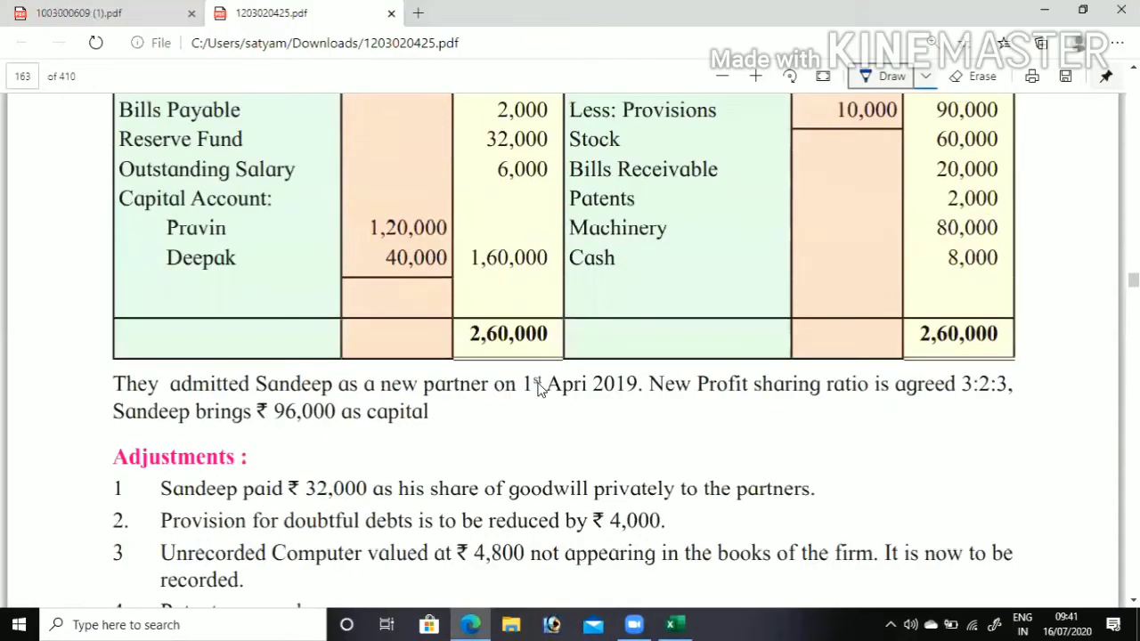
{"action": "scroll", "coordinate": [539, 388], "scroll_direction": "up", "scroll_amount": 1}
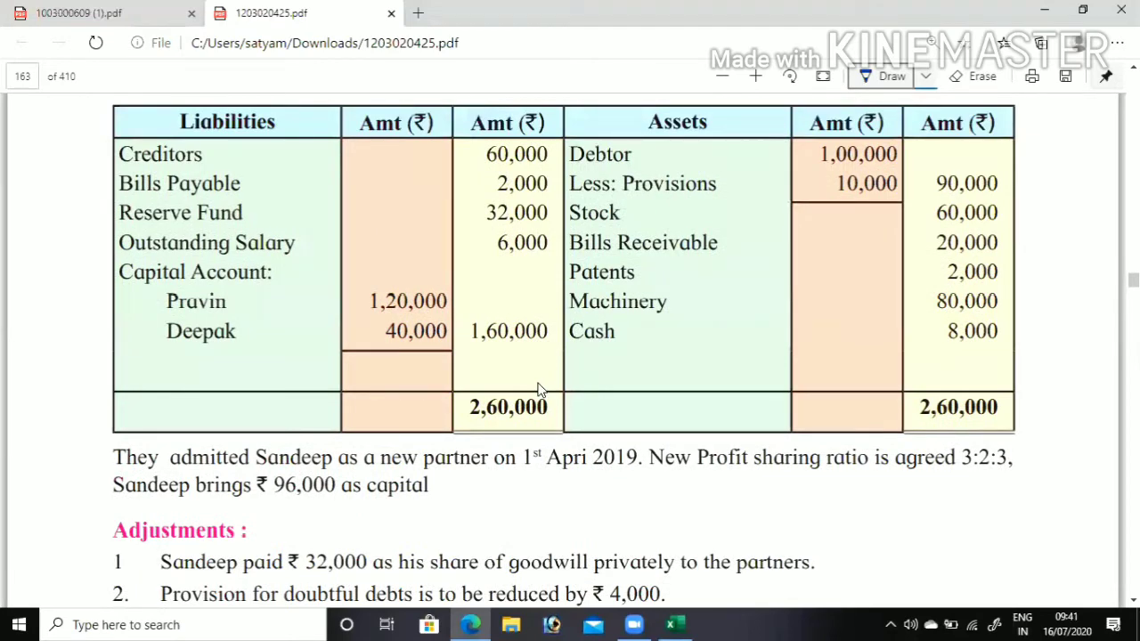
{"action": "key", "text": "alt+Tab"}
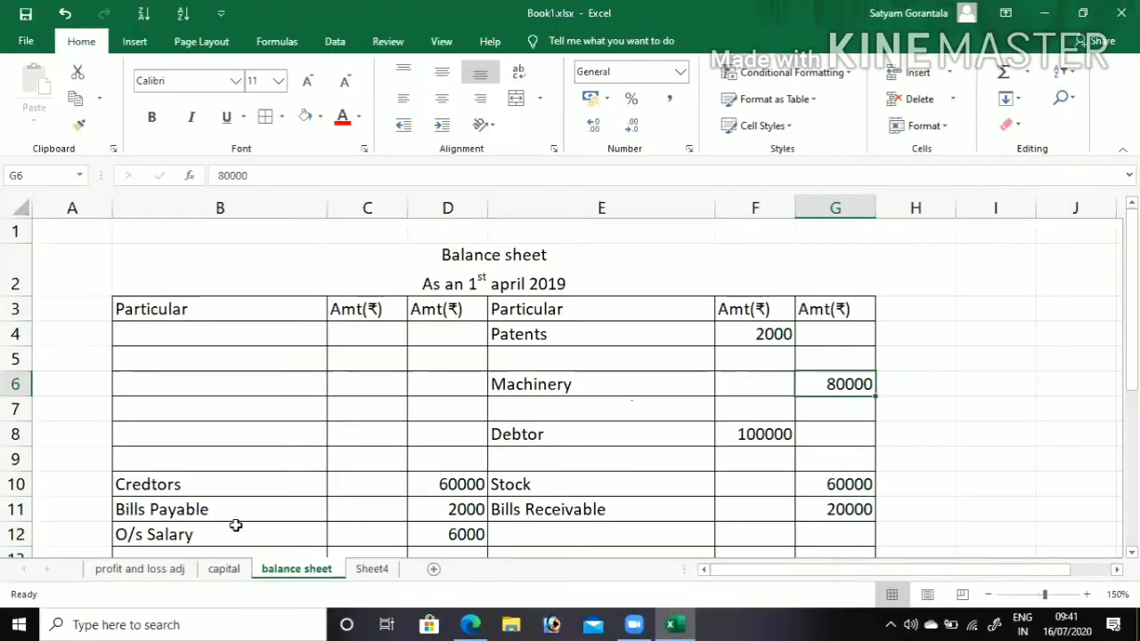
{"action": "left_click", "coordinate": [370, 570]}
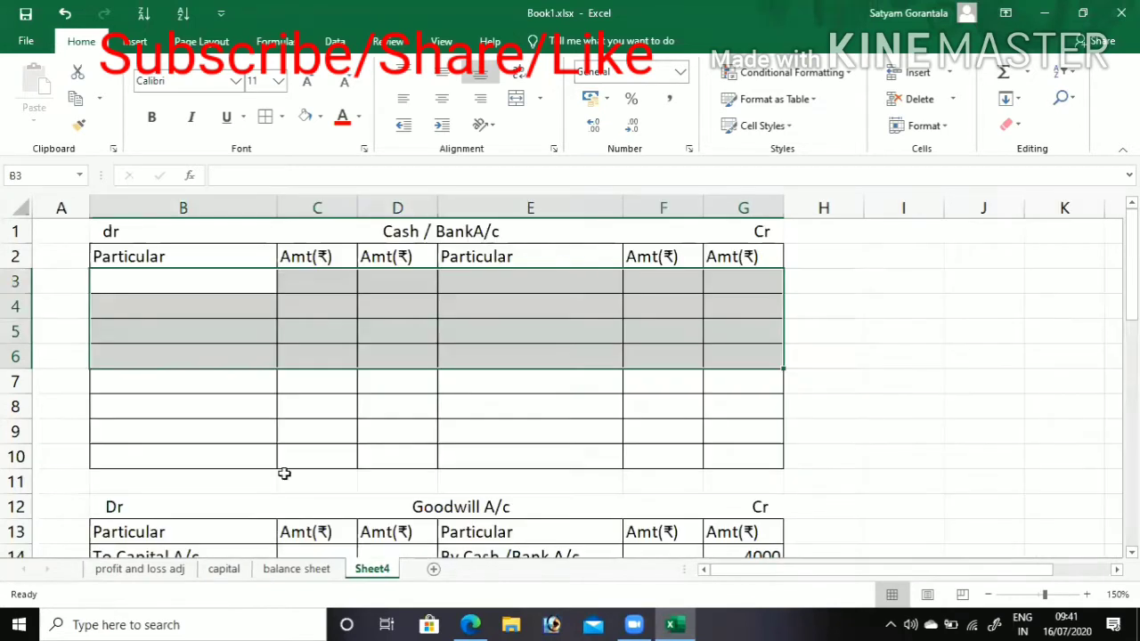
{"action": "left_click", "coordinate": [178, 299]}
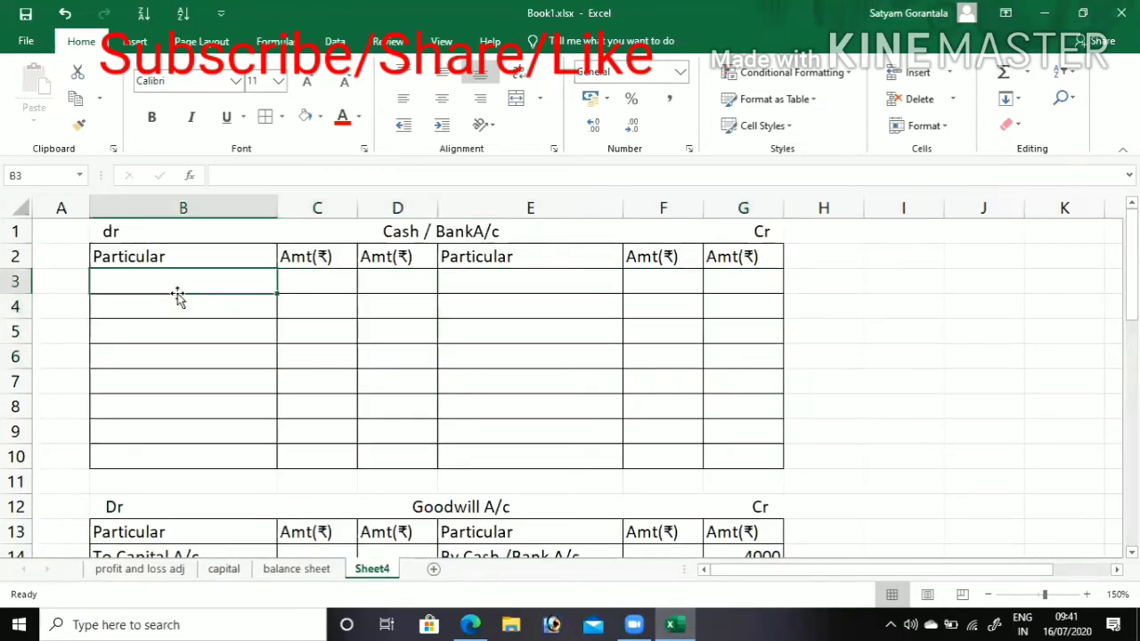
{"action": "type", "text": "By"}
{"action": "key", "text": "Left"}
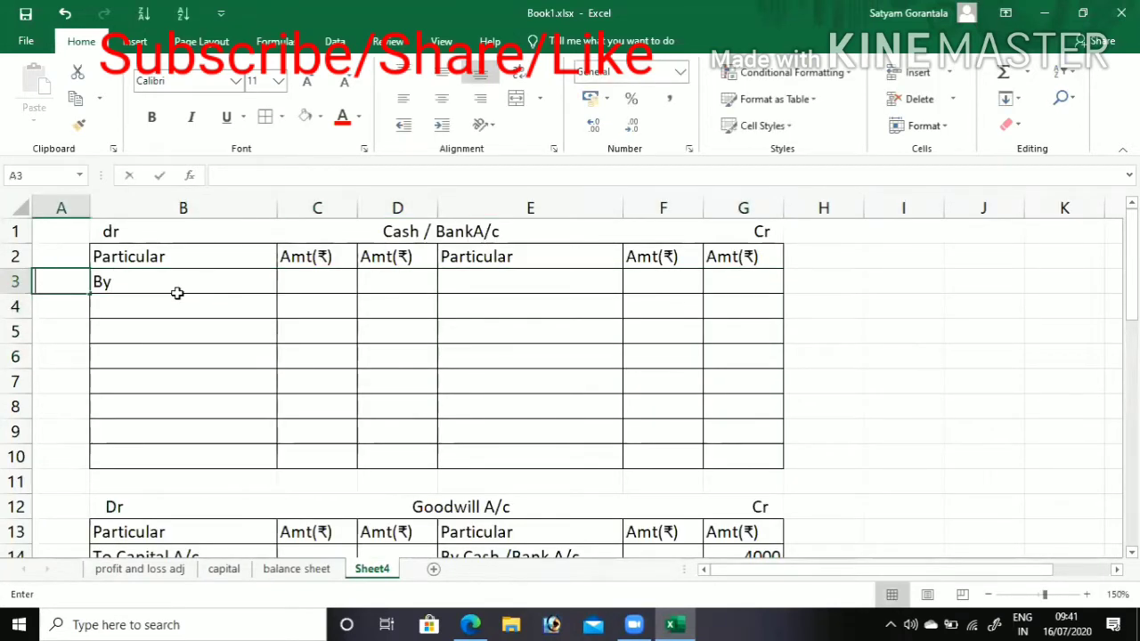
{"action": "key", "text": "Right"}
Enter "To Balance b/d" in cell B3 as the first debit entry of the Cash / Bank account
{"action": "type", "text": "T"}
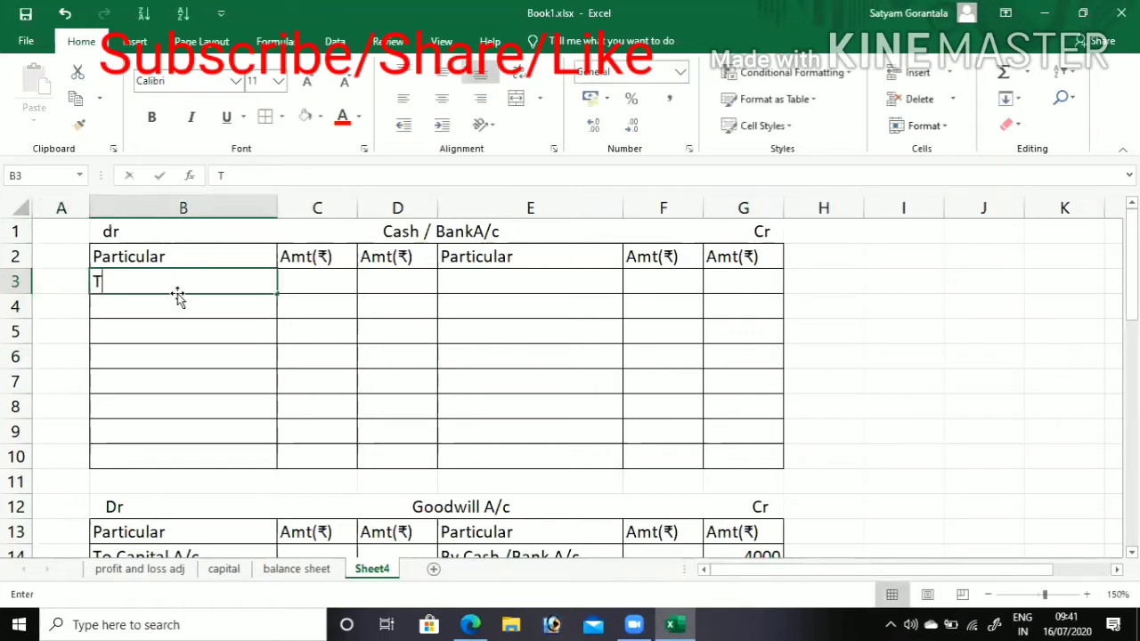
{"action": "type", "text": "o Balance"}
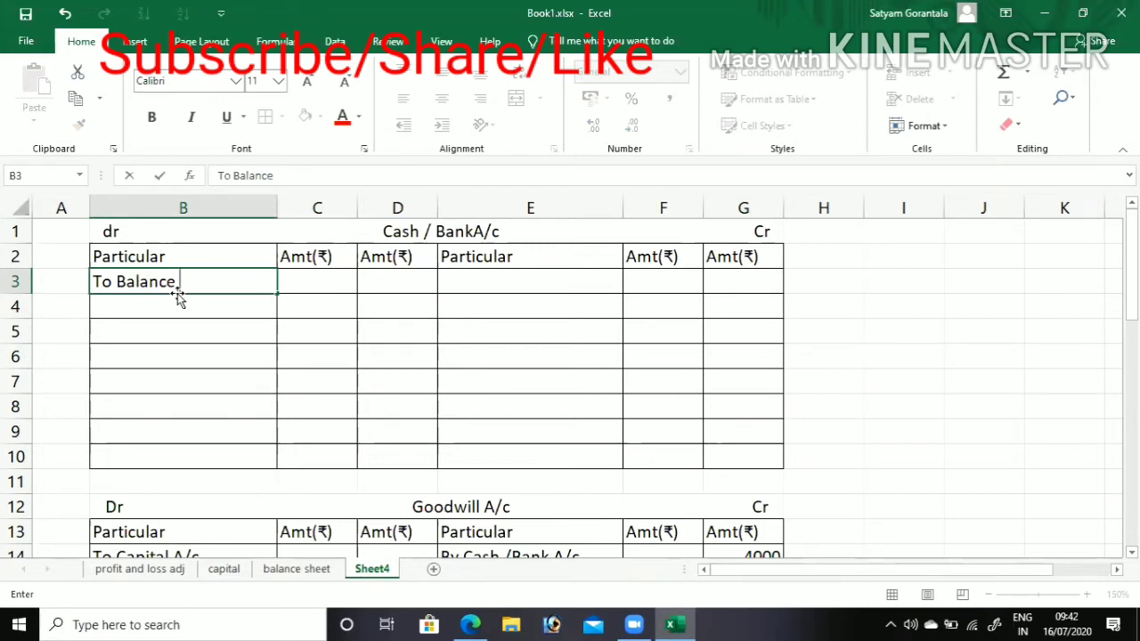
{"action": "type", "text": " D"}
{"action": "key", "text": "BackSpace"}
{"action": "type", "text": "d"}
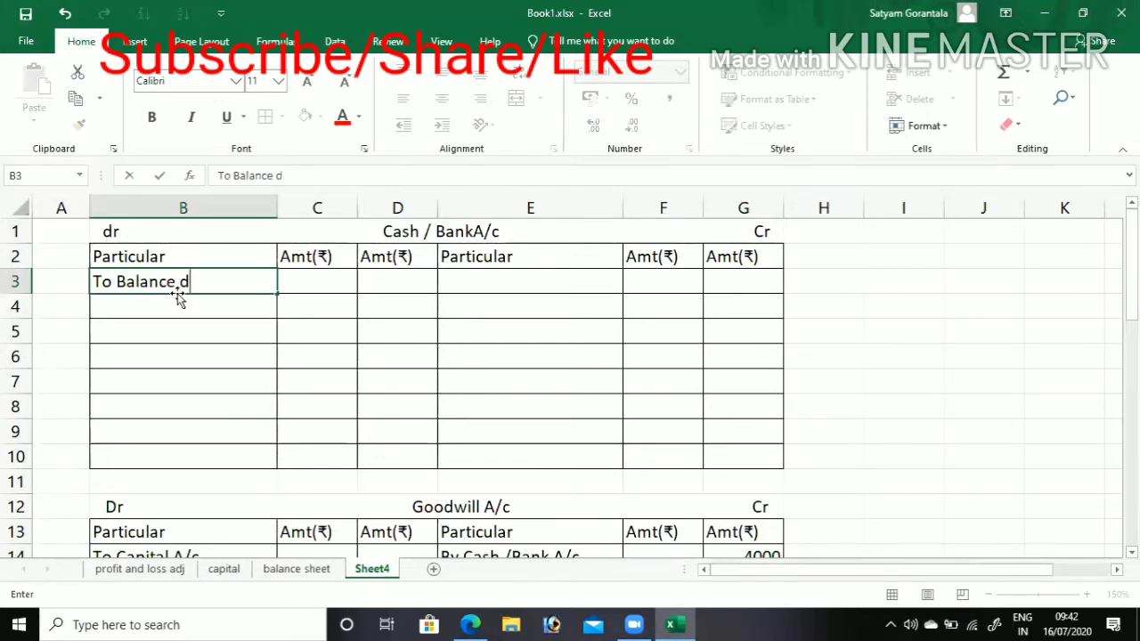
{"action": "key", "text": "BackSpace"}
{"action": "type", "text": "b/d"}
Enter the opening cash balance from the textbook, 8000, in the outer debit amount column at D3
{"action": "key", "text": "Tab"}
{"action": "key", "text": "Tab"}
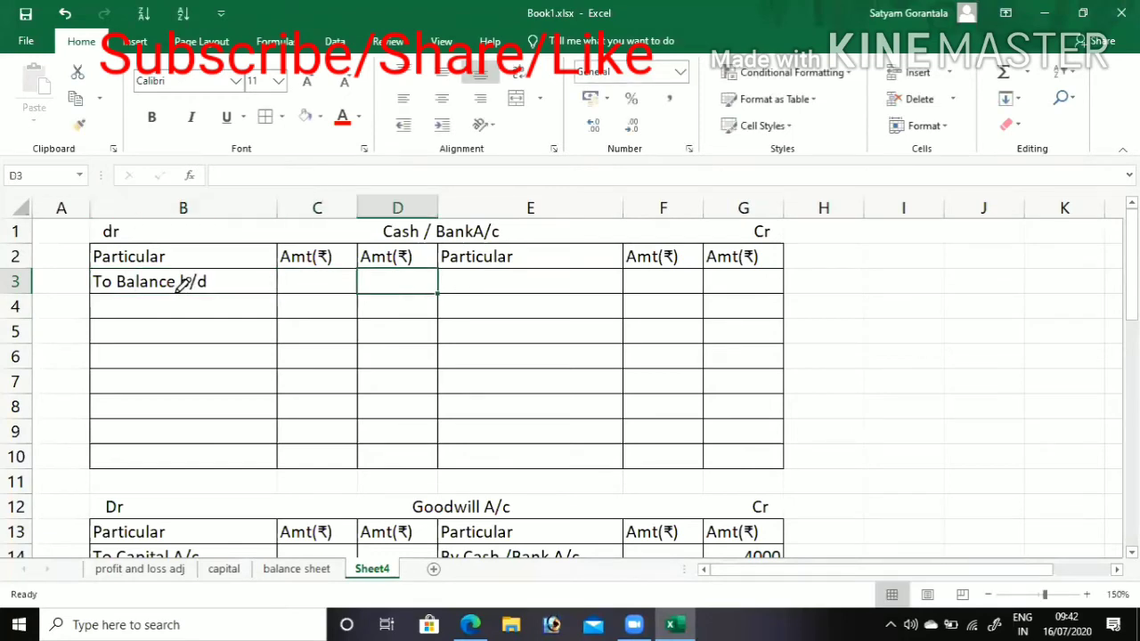
{"action": "type", "text": "8000"}
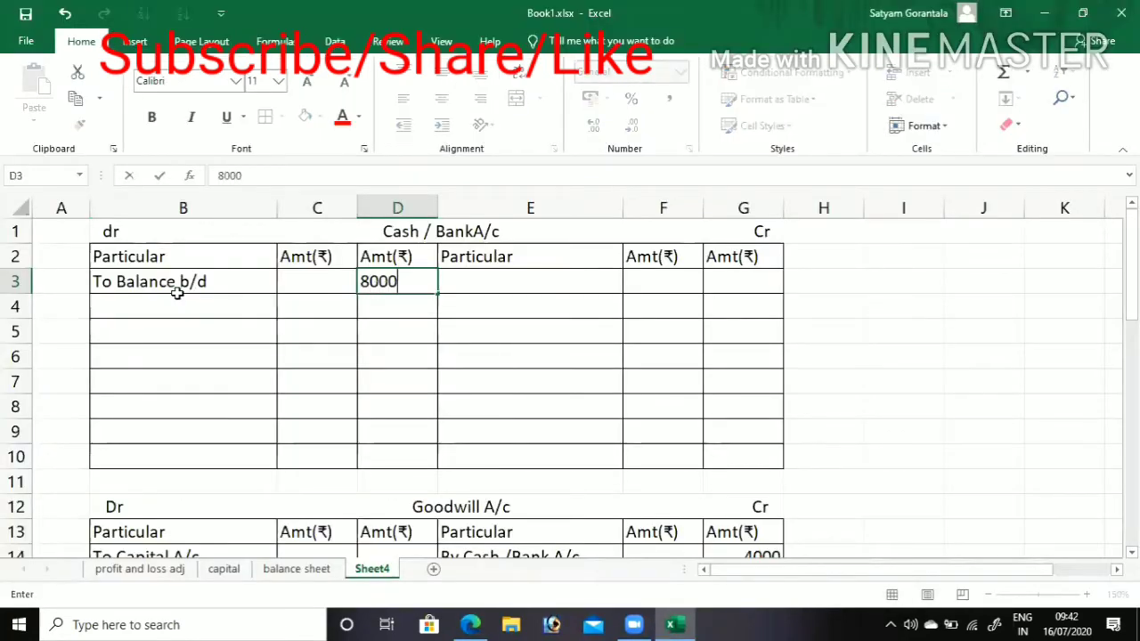
{"action": "key", "text": "Return"}
{"action": "key", "text": "Left"}
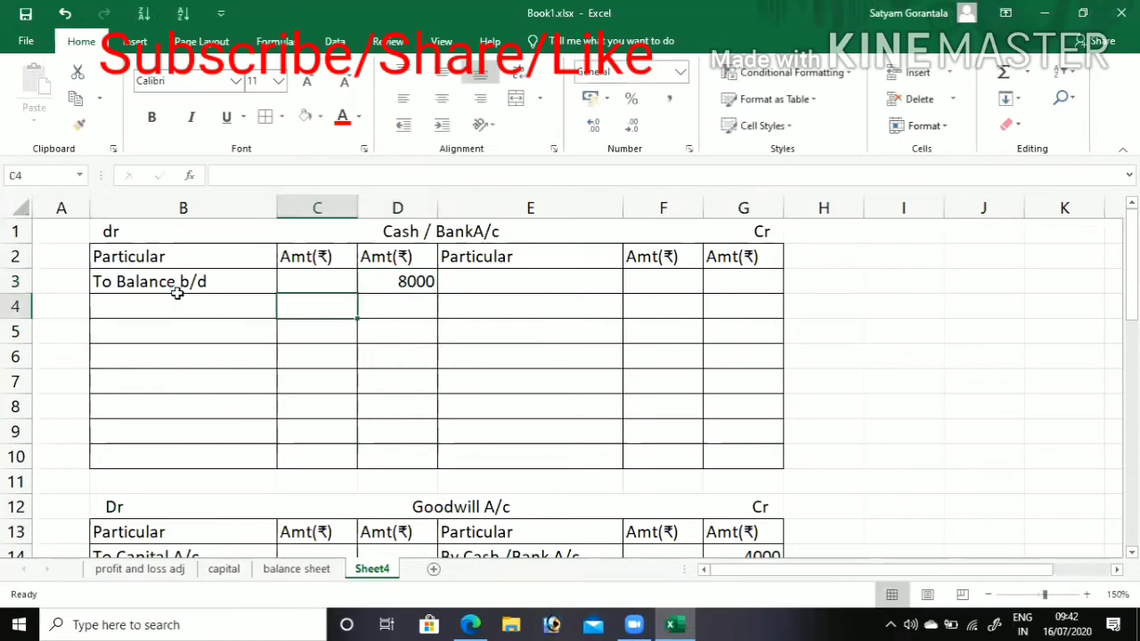